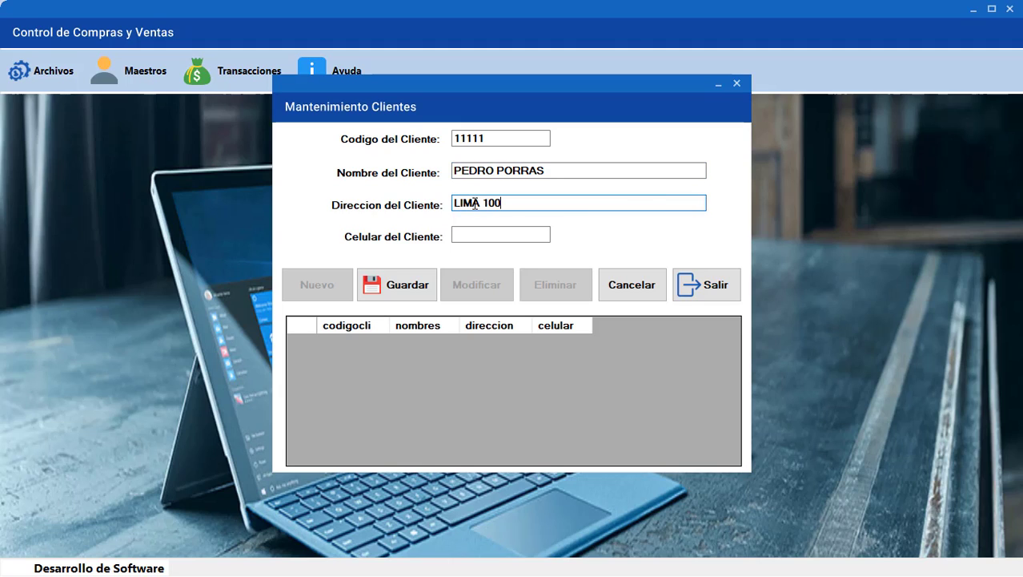
Enter the first client's mobile number and save the client record
{"action": "left_click", "coordinate": [474, 232]}
{"action": "type", "text": "111"}
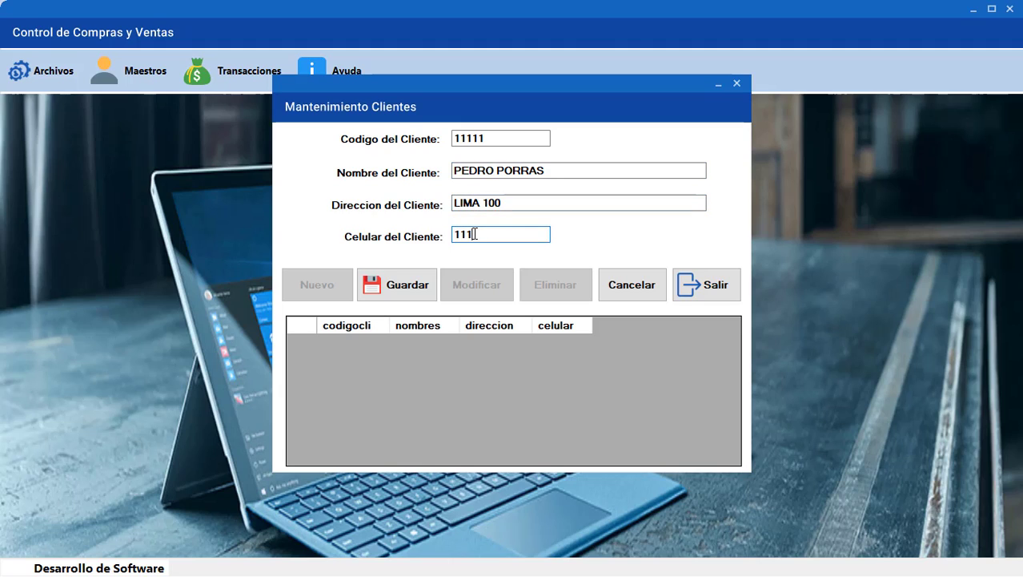
{"action": "type", "text": "1111111"}
{"action": "left_click", "coordinate": [408, 284]}
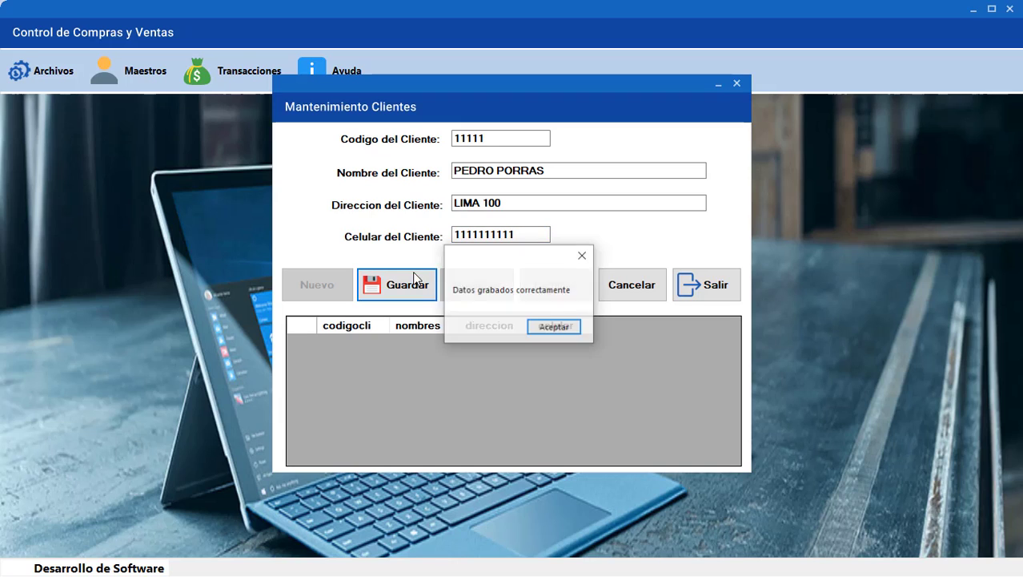
{"action": "left_click", "coordinate": [542, 326]}
Start a new client and enter its code, full name, address and mobile number
{"action": "left_click", "coordinate": [330, 285]}
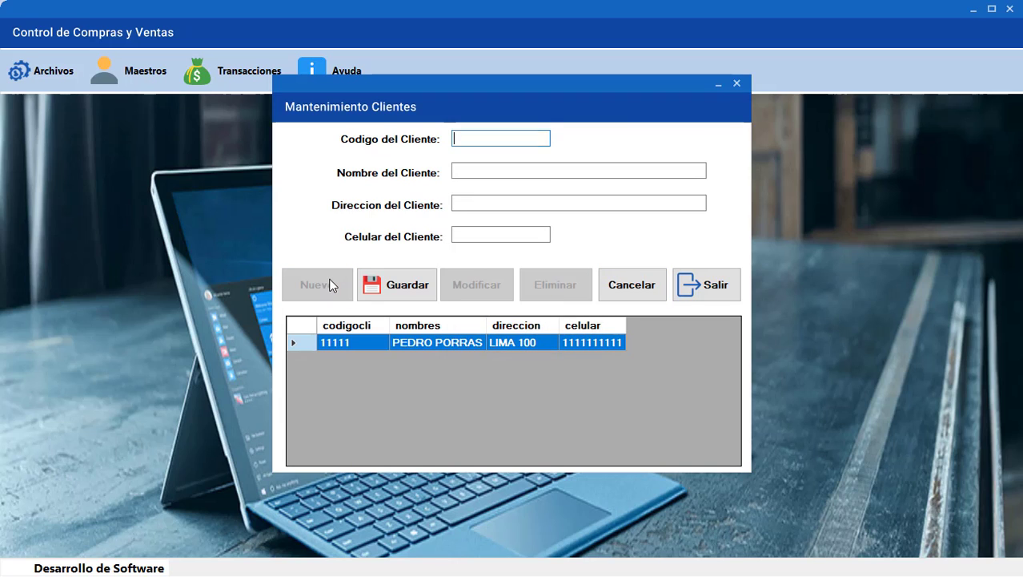
{"action": "type", "text": "22222"}
{"action": "left_click", "coordinate": [475, 166]}
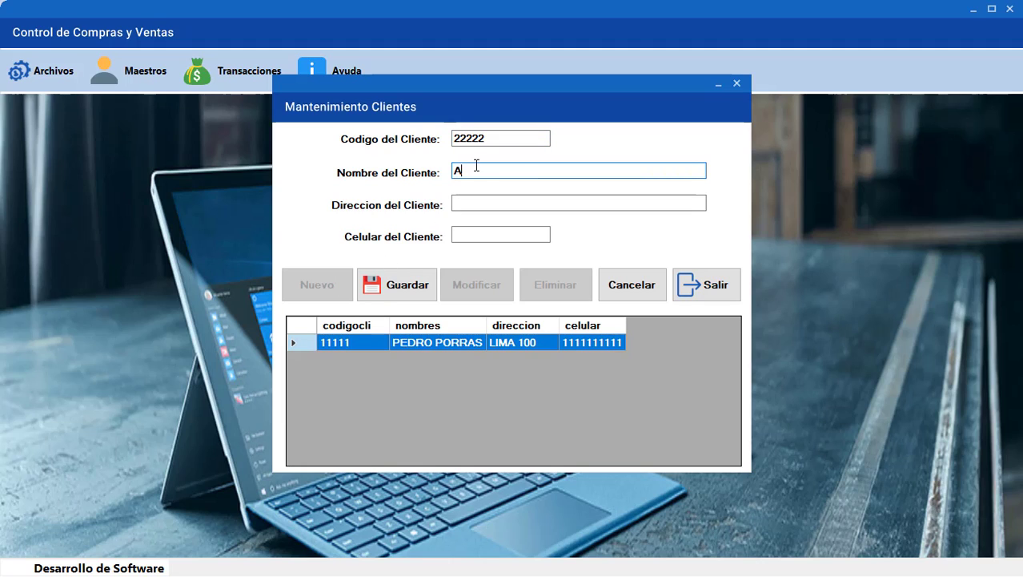
{"action": "left_click", "coordinate": [471, 202]}
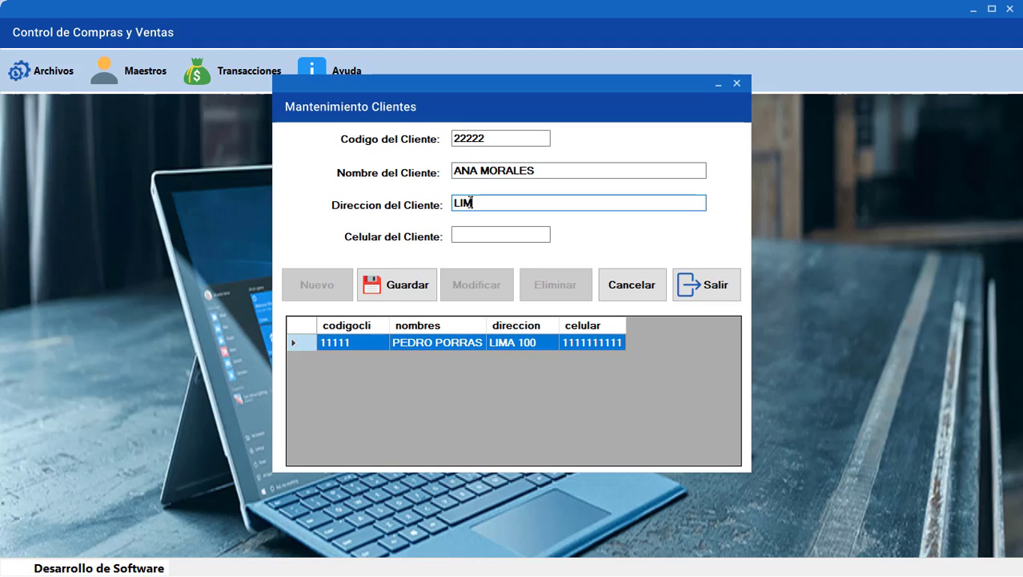
{"action": "left_click", "coordinate": [472, 234]}
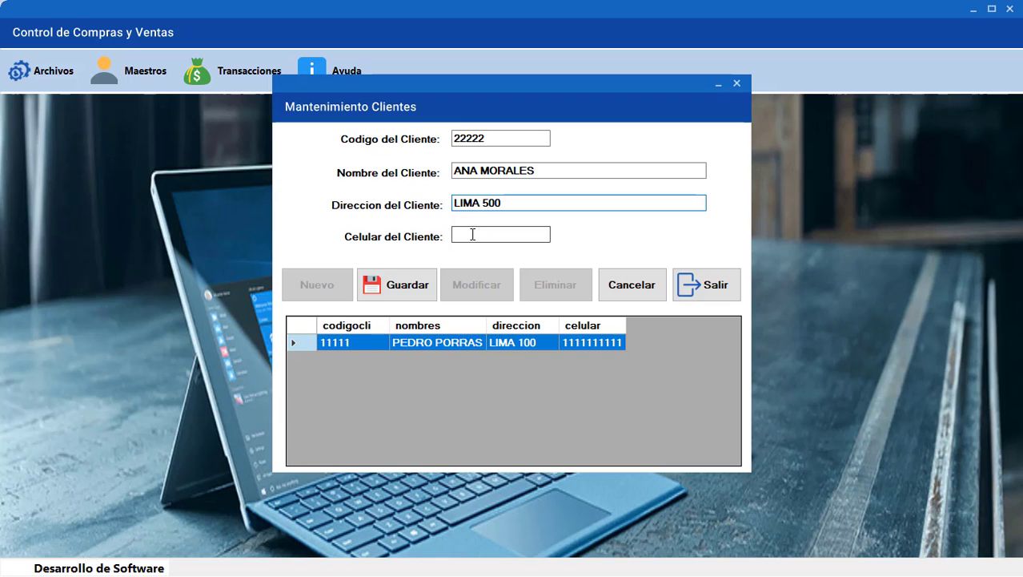
{"action": "type", "text": "2222222222"}
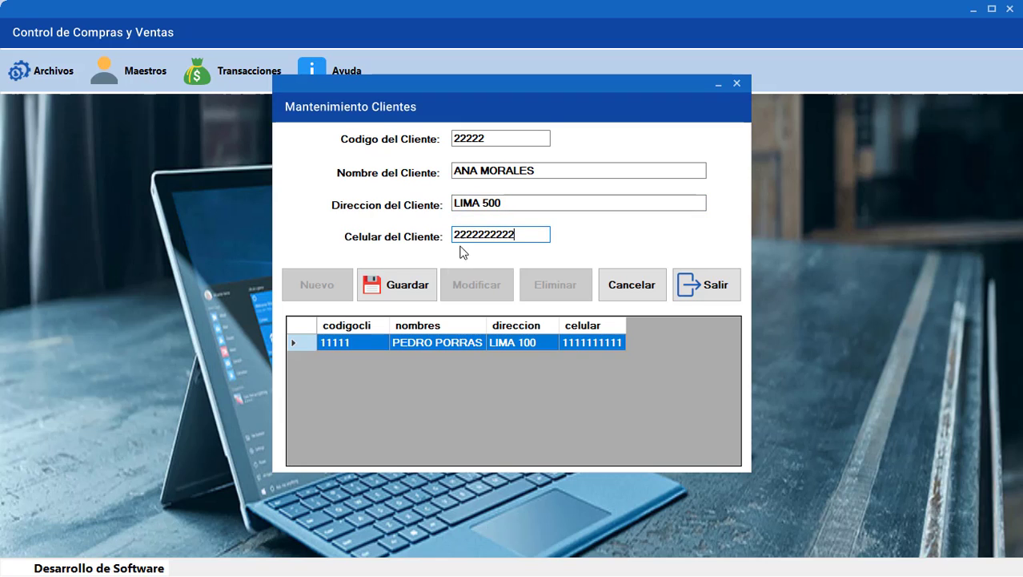
Save the second client and select its row in the clients grid
{"action": "left_click", "coordinate": [415, 291]}
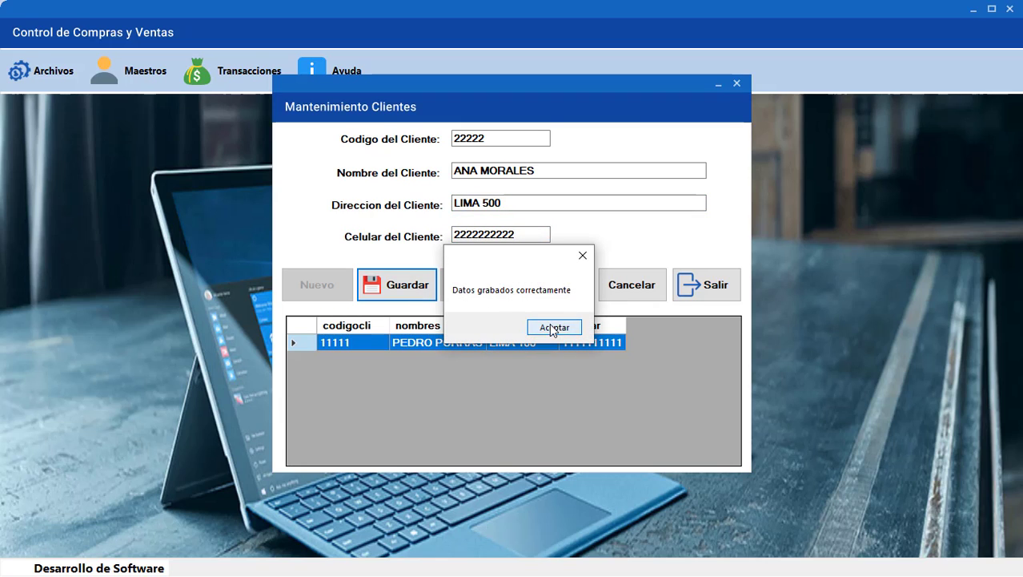
{"action": "left_click", "coordinate": [551, 324]}
{"action": "left_click", "coordinate": [311, 359]}
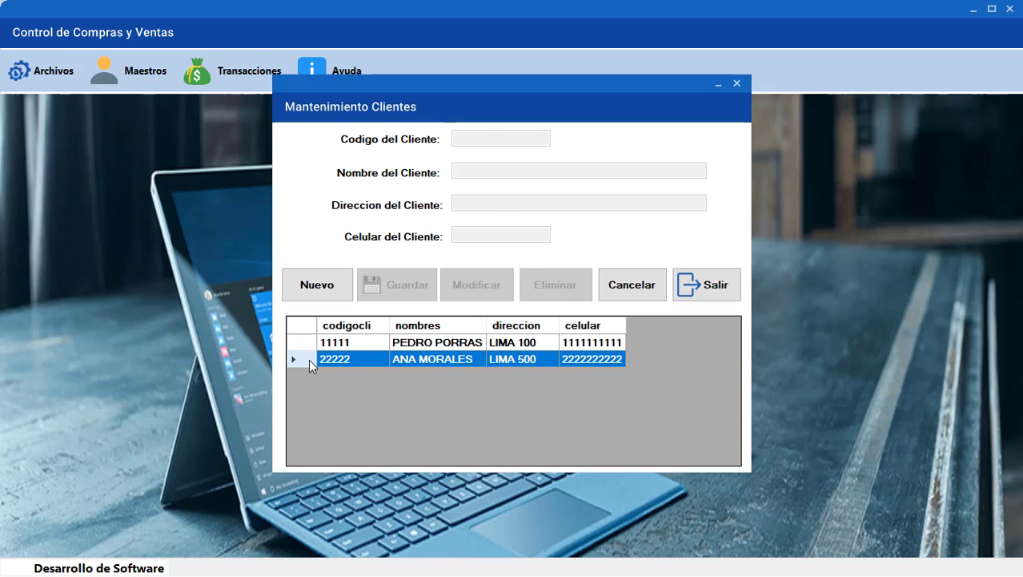
Correct the second client's address number, save the change, and close the clients window
{"action": "left_click", "coordinate": [494, 205]}
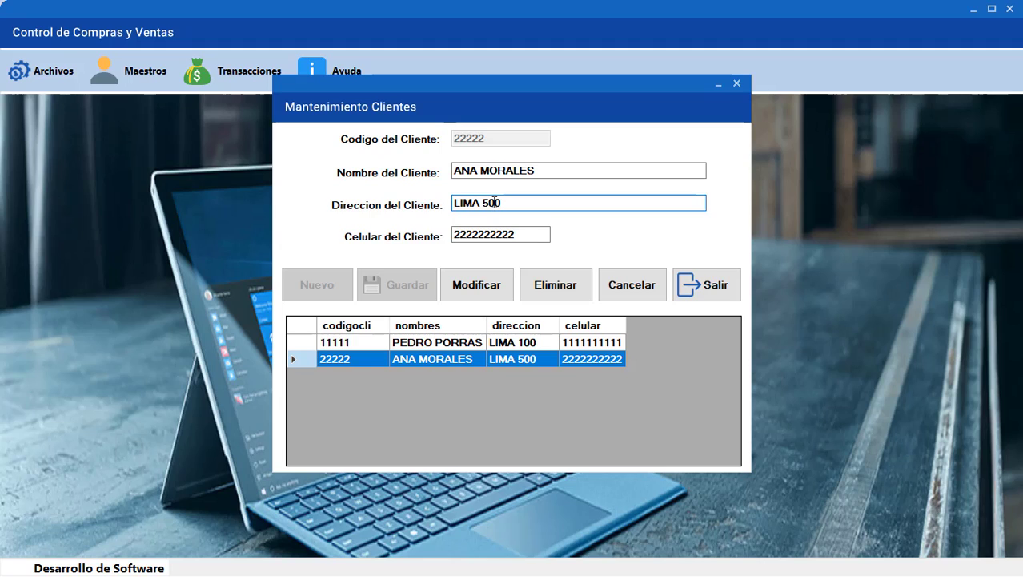
{"action": "key", "text": "BackSpace"}
{"action": "key", "text": "BackSpace"}
{"action": "left_click", "coordinate": [477, 284]}
{"action": "left_click", "coordinate": [548, 327]}
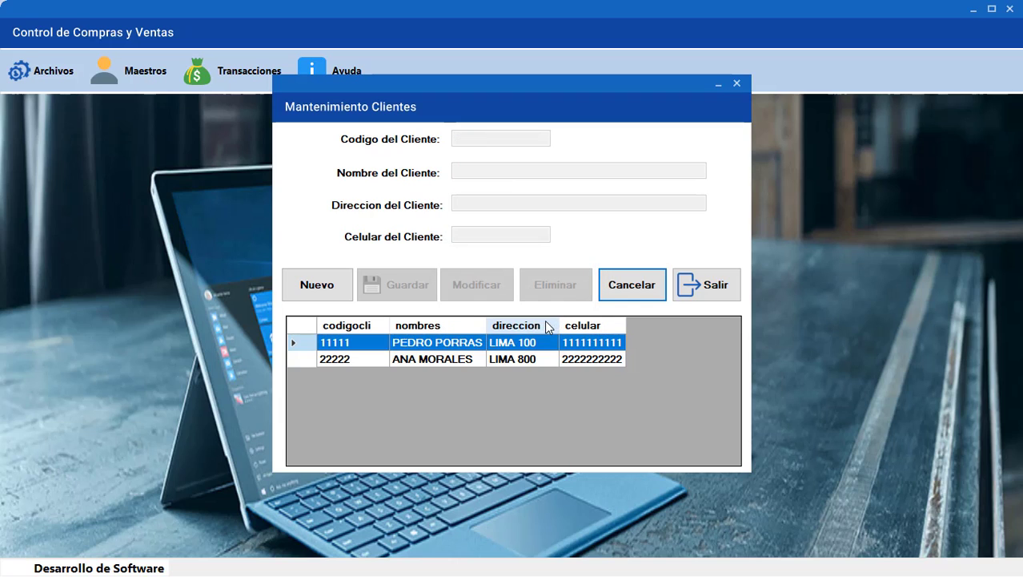
{"action": "left_click", "coordinate": [530, 361]}
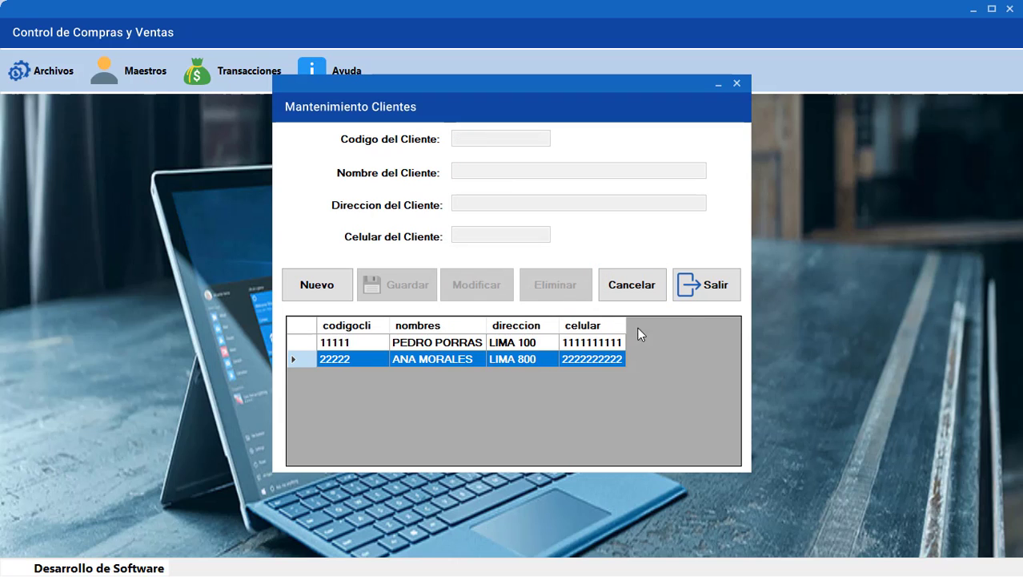
{"action": "left_click", "coordinate": [702, 290]}
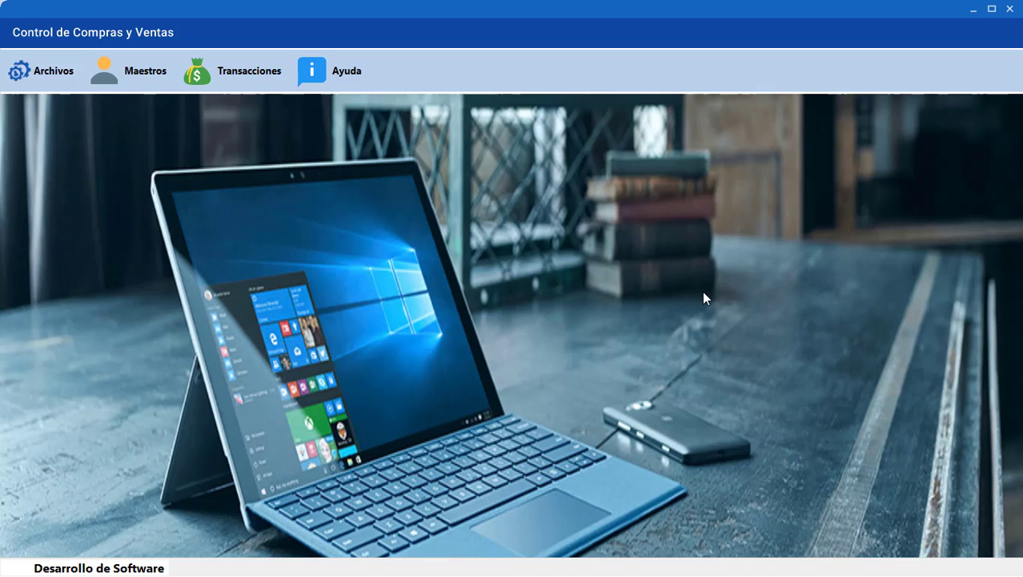
Open the supplier form and add supplier 33333 SOLUCIONES with its address and mobile number
{"action": "left_click", "coordinate": [132, 77]}
{"action": "left_click", "coordinate": [138, 116]}
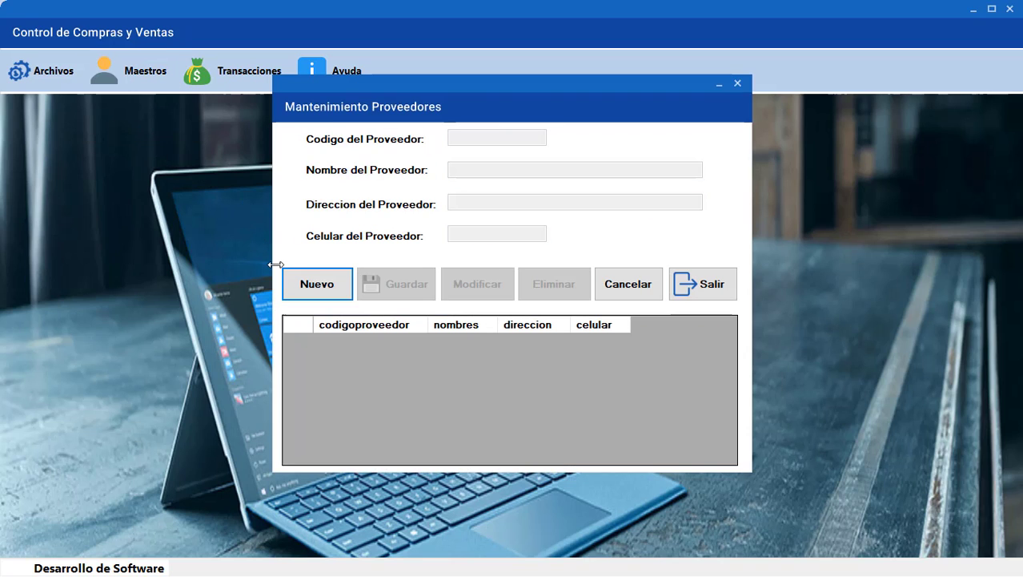
{"action": "left_click", "coordinate": [315, 282]}
{"action": "type", "text": "33333"}
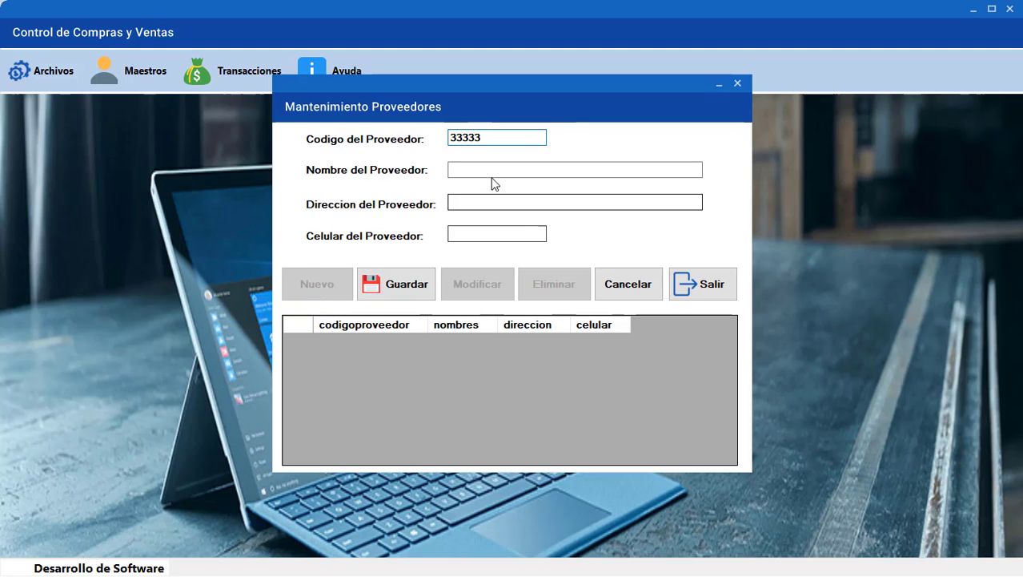
{"action": "left_click", "coordinate": [484, 170]}
{"action": "type", "text": "S"}
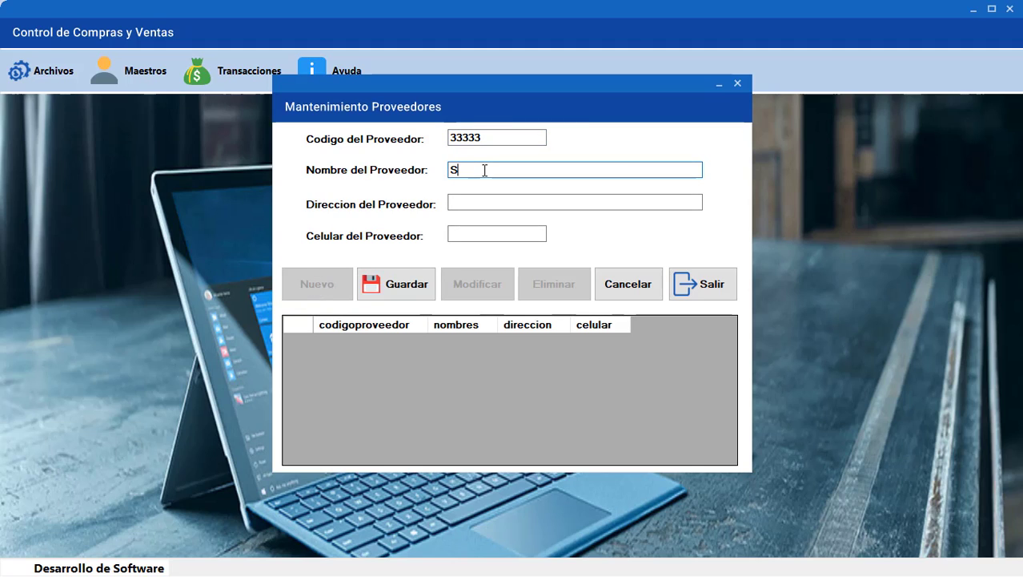
{"action": "type", "text": "OLUCIONSES"}
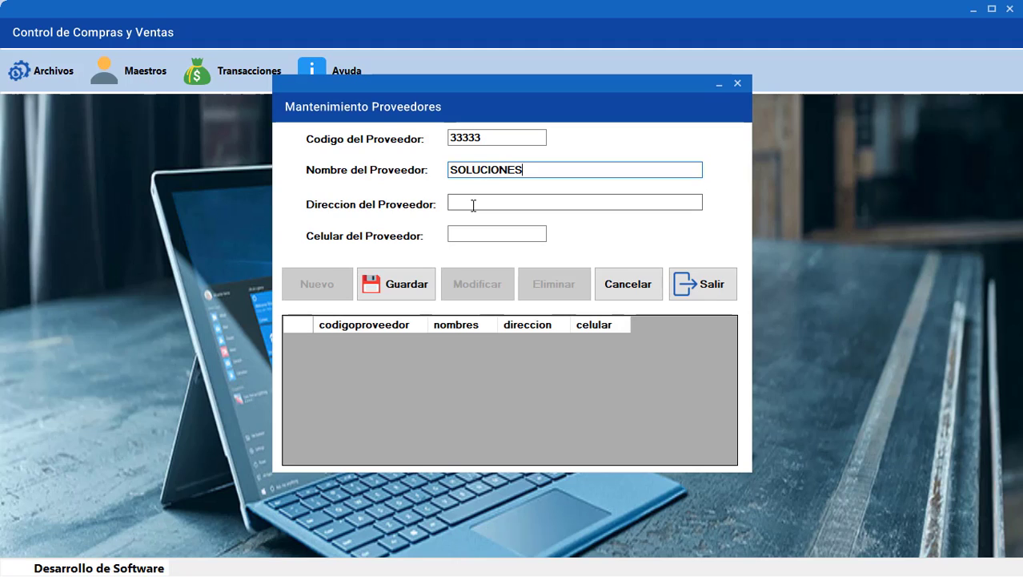
{"action": "left_click", "coordinate": [473, 206]}
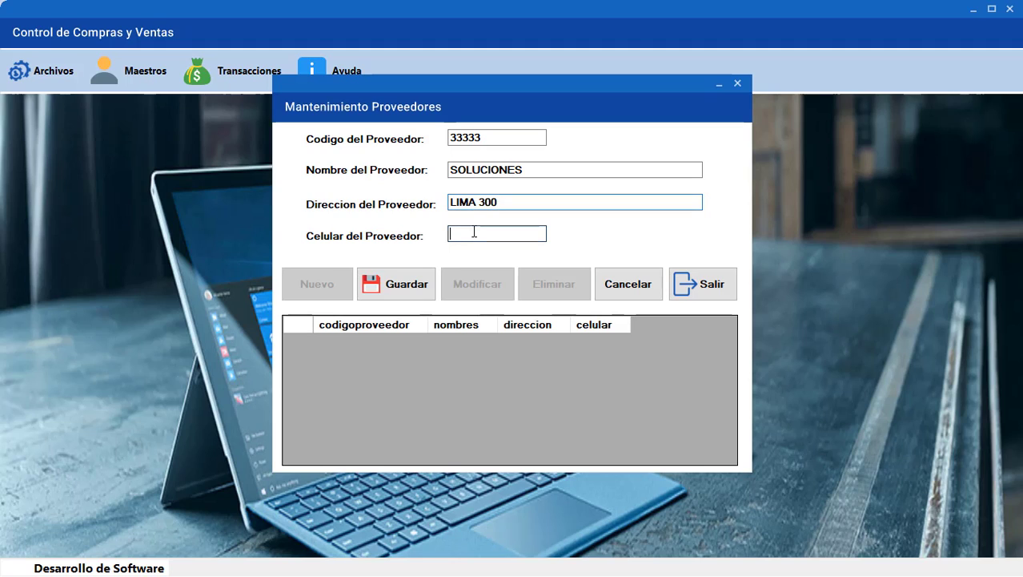
{"action": "left_click", "coordinate": [474, 231]}
{"action": "type", "text": "3333333333"}
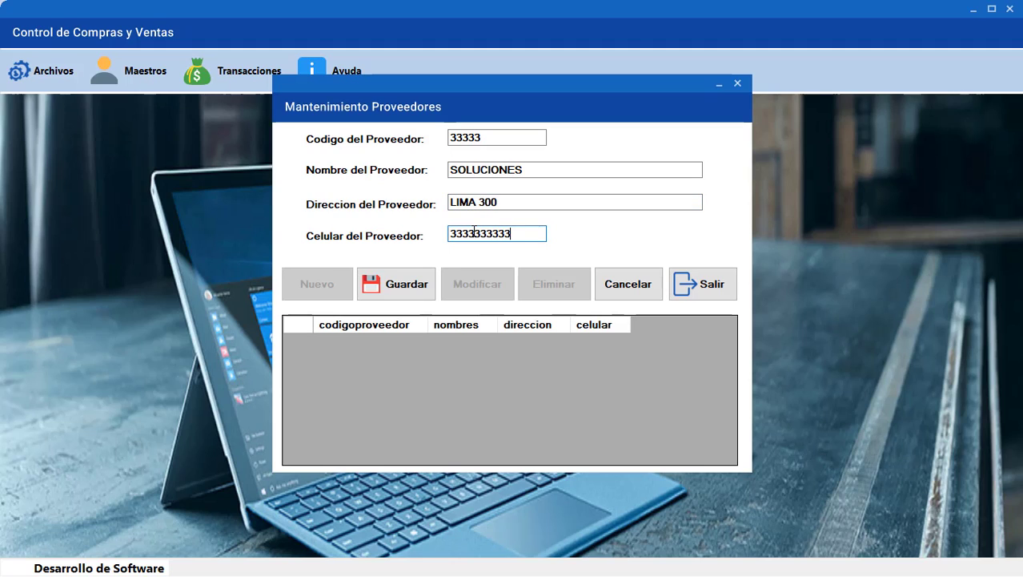
{"action": "left_click", "coordinate": [415, 286]}
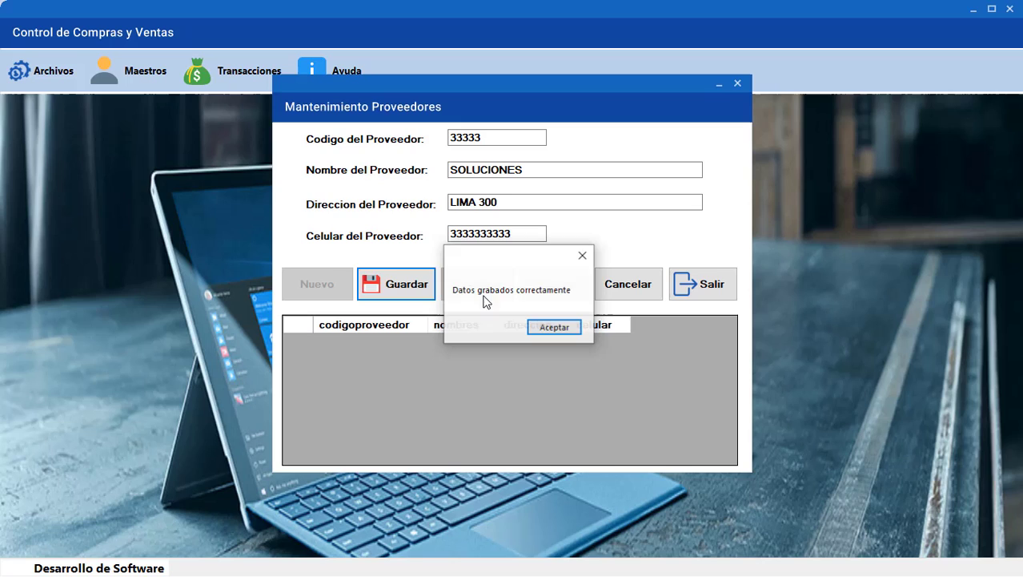
{"action": "left_click", "coordinate": [552, 326]}
Add supplier 44444 ABC SAC with its address and mobile number
{"action": "left_click", "coordinate": [326, 293]}
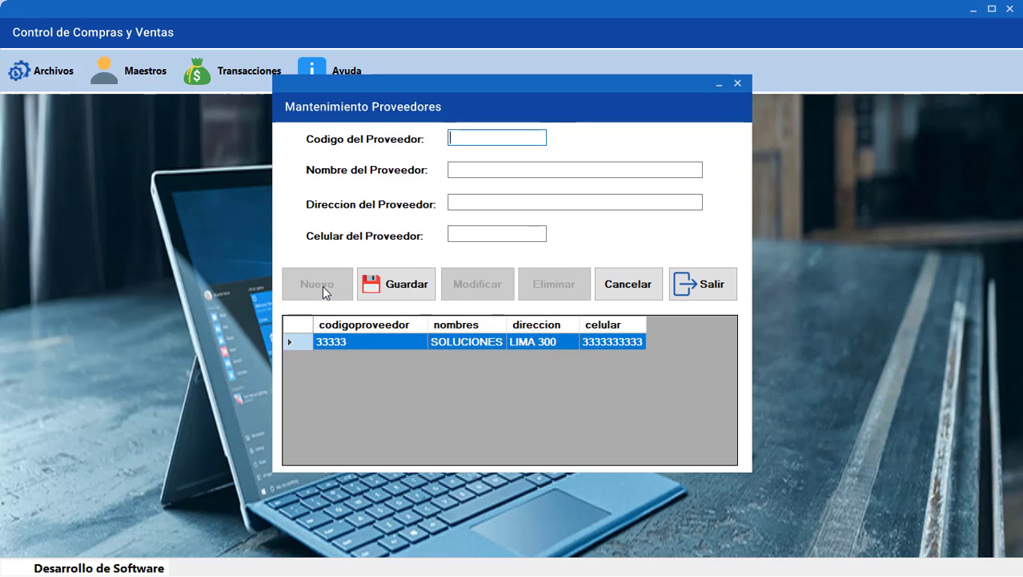
{"action": "type", "text": "44444"}
{"action": "left_click", "coordinate": [469, 170]}
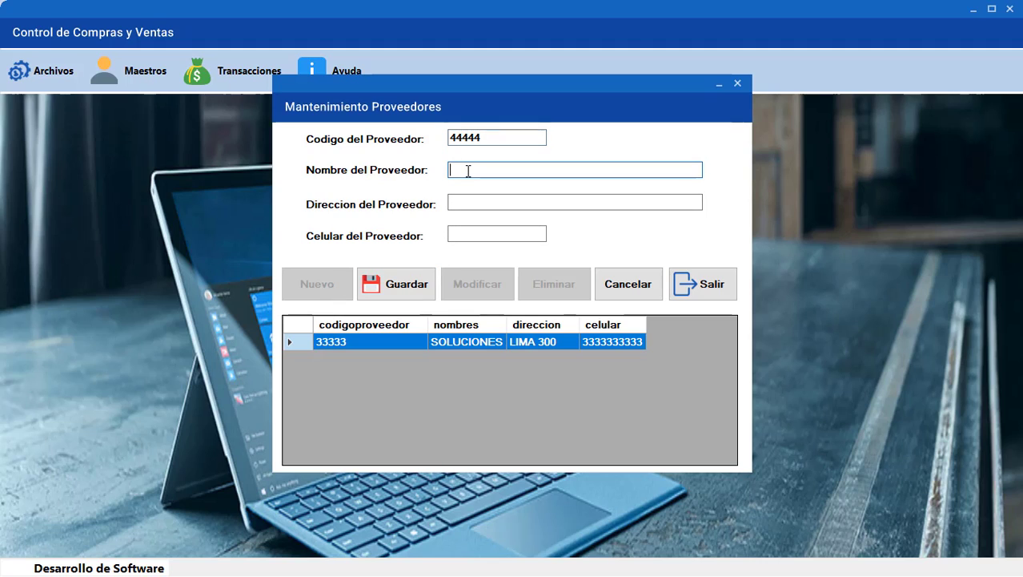
{"action": "type", "text": "ABC SAC"}
{"action": "left_click", "coordinate": [481, 206]}
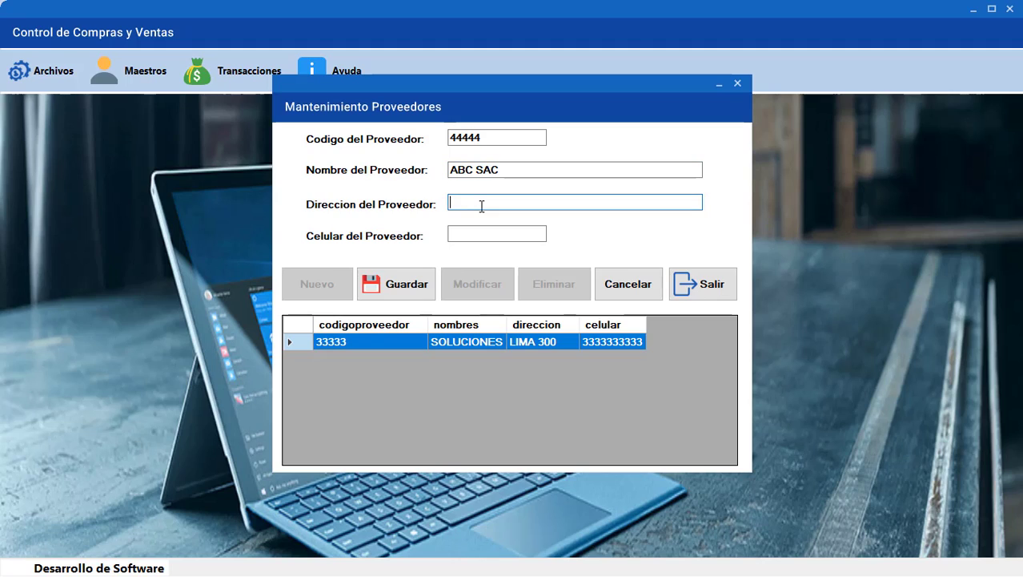
{"action": "left_click", "coordinate": [471, 230]}
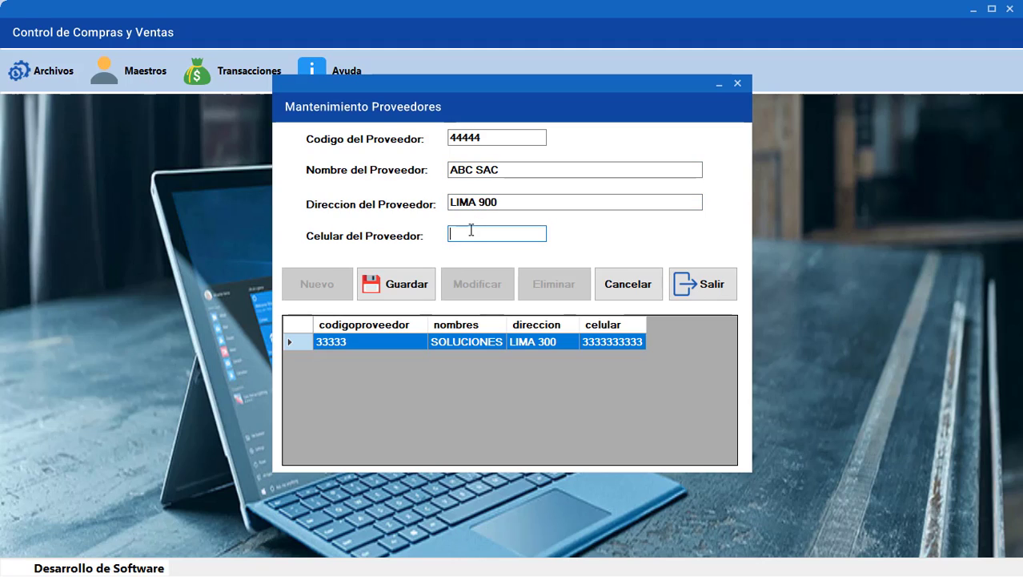
{"action": "type", "text": "4444444444"}
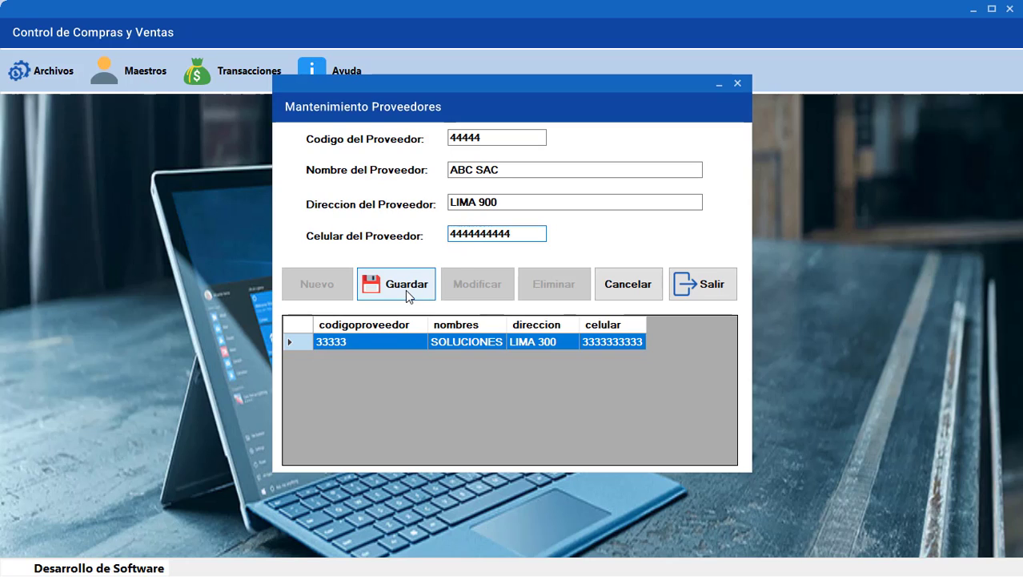
{"action": "left_click", "coordinate": [405, 289]}
{"action": "left_click", "coordinate": [553, 327]}
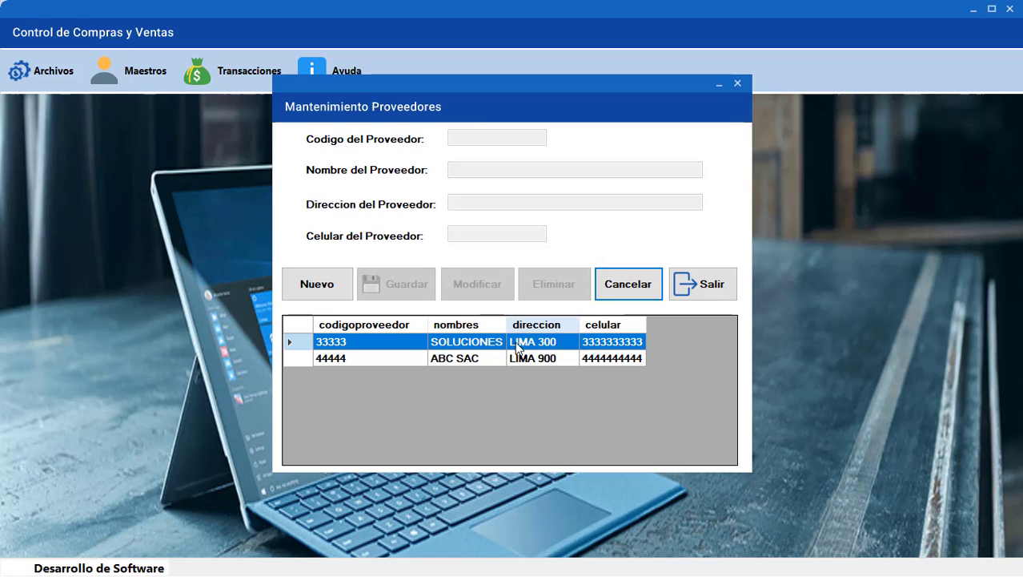
Rename supplier SOLUCIONES to SOLUCIONES SAC and close the supplier window
{"action": "left_click", "coordinate": [308, 344]}
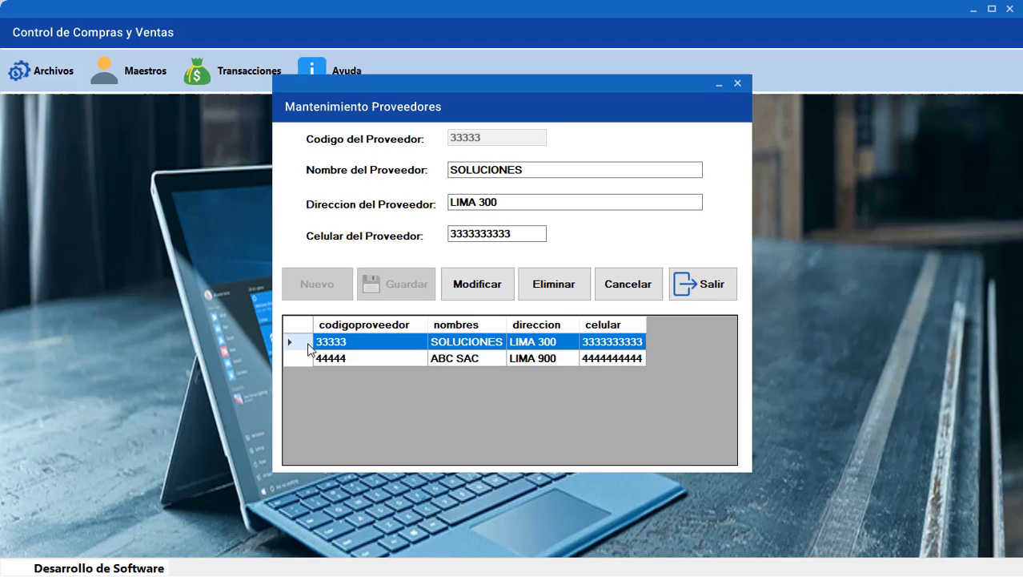
{"action": "left_click", "coordinate": [532, 170]}
{"action": "type", "text": "SAC"}
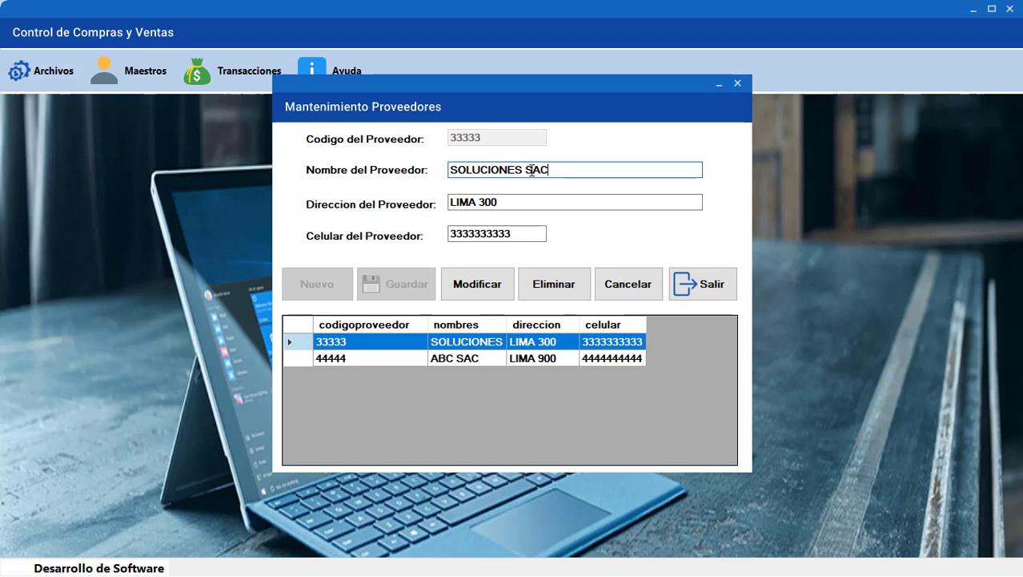
{"action": "left_click", "coordinate": [474, 285]}
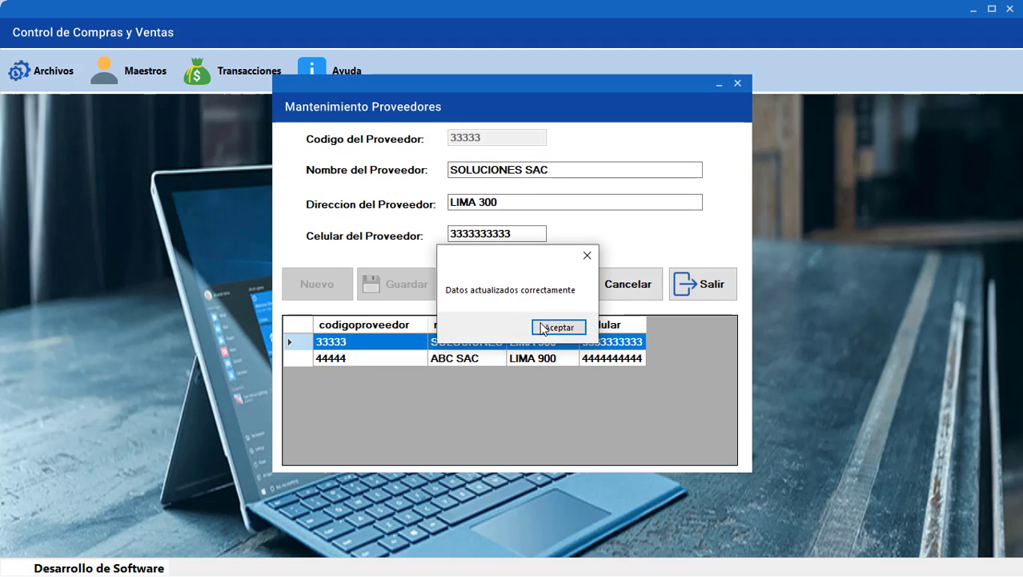
{"action": "left_click", "coordinate": [542, 328]}
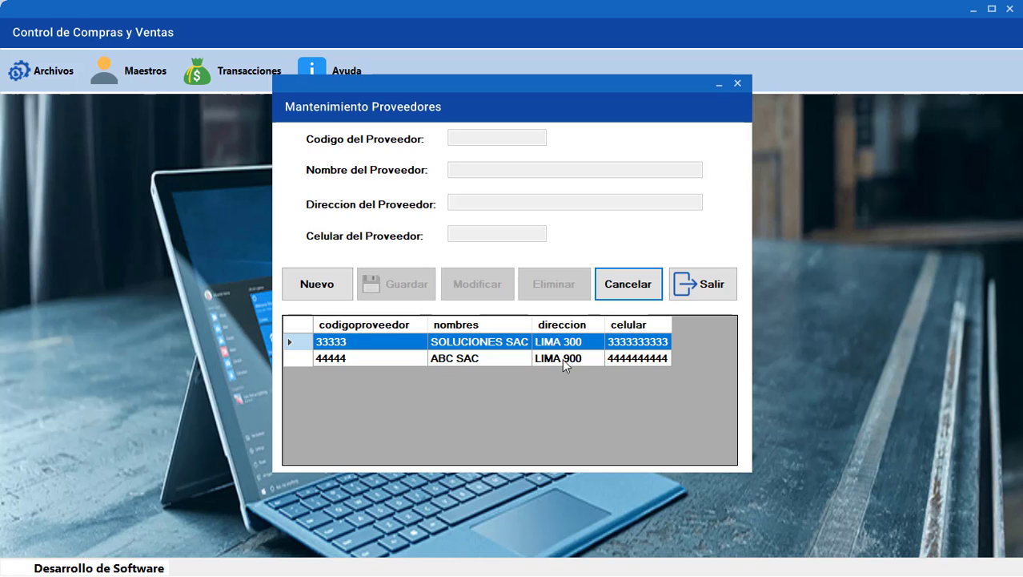
{"action": "left_click", "coordinate": [709, 289]}
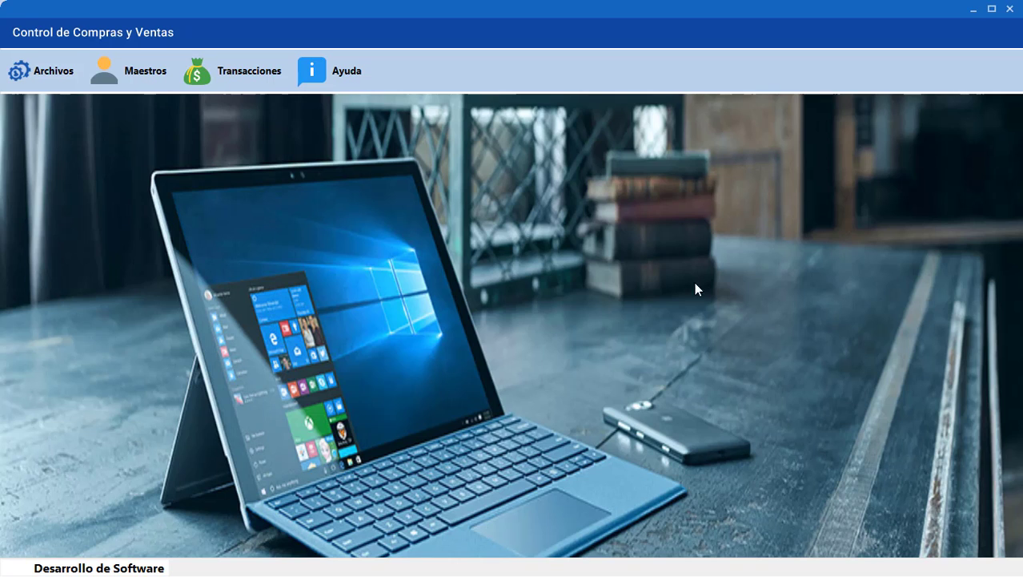
Open the products form and add product 33339 INKA KOLA at price 10 from supplier 33333
{"action": "left_click", "coordinate": [252, 72]}
{"action": "mouse_move", "coordinate": [142, 84]}
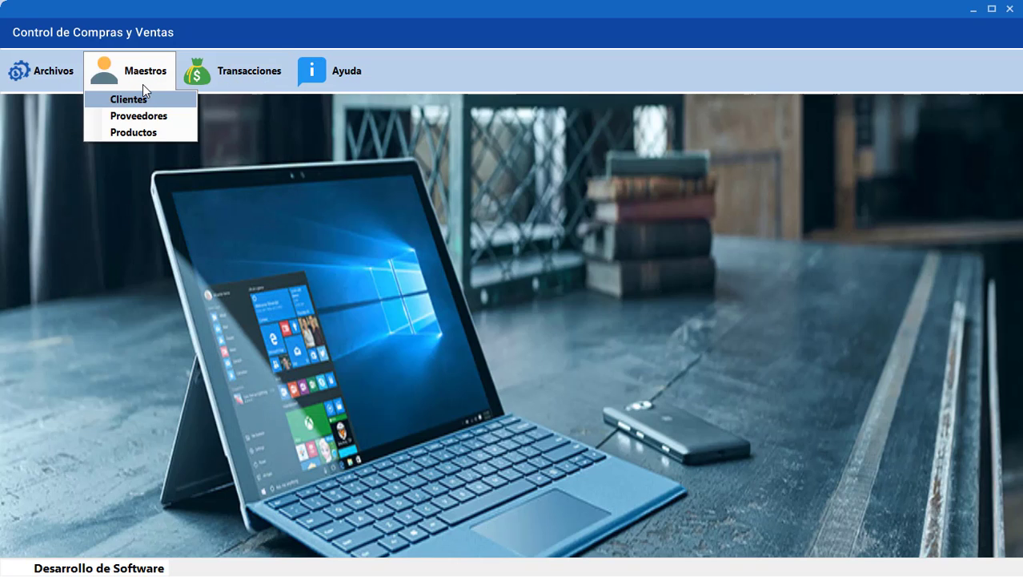
{"action": "left_click", "coordinate": [146, 133]}
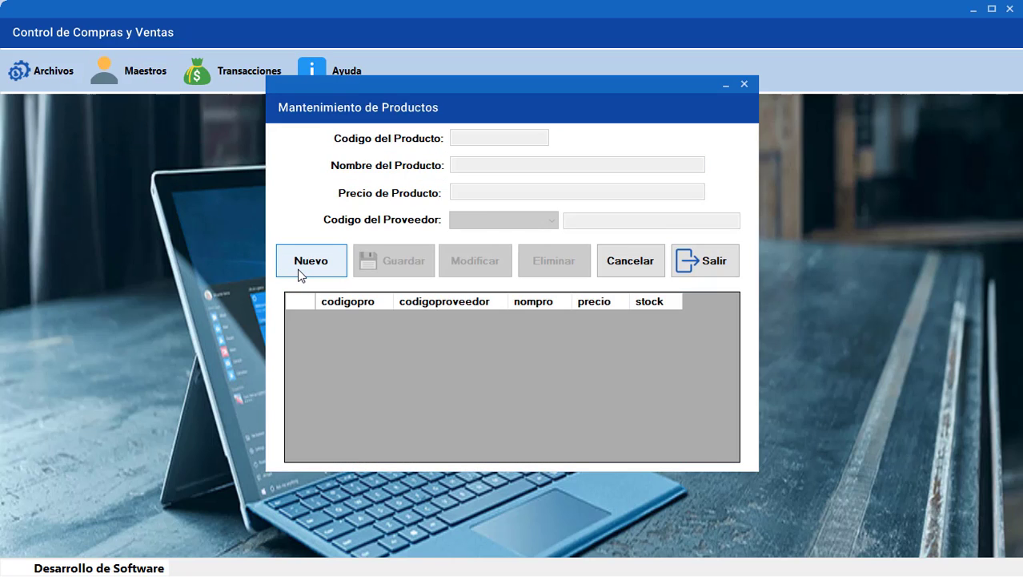
{"action": "left_click", "coordinate": [301, 272]}
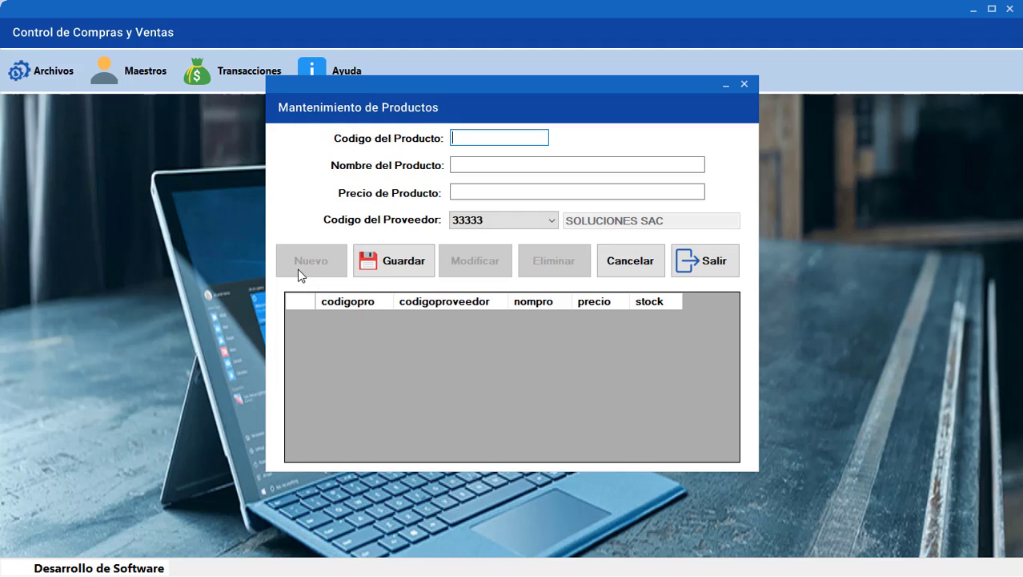
{"action": "type", "text": "33333"}
{"action": "key", "text": "BackSpace"}
{"action": "type", "text": "9"}
{"action": "left_click", "coordinate": [458, 167]}
{"action": "type", "text": "INKA"}
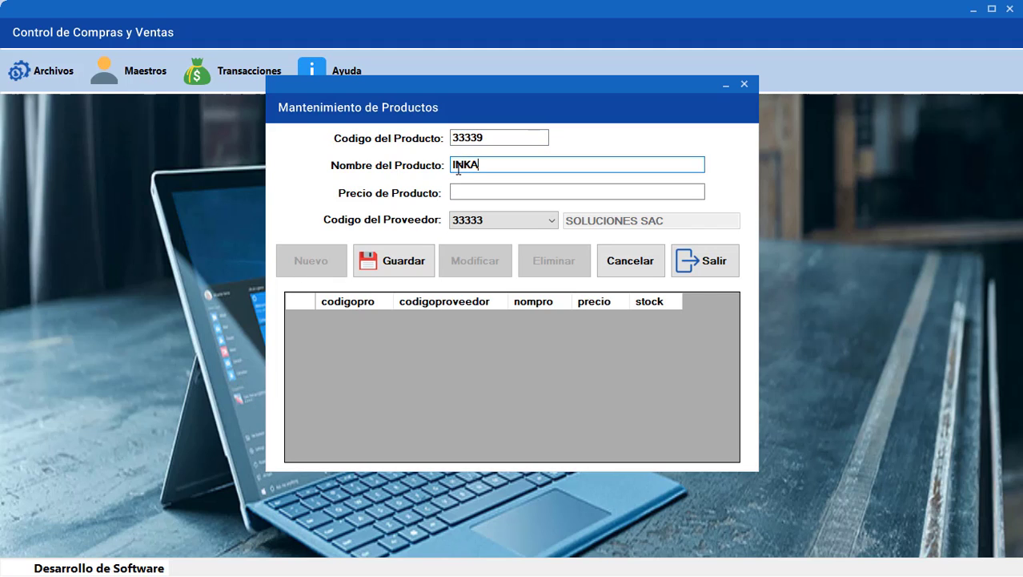
{"action": "type", "text": " KOLA"}
{"action": "left_click", "coordinate": [458, 192]}
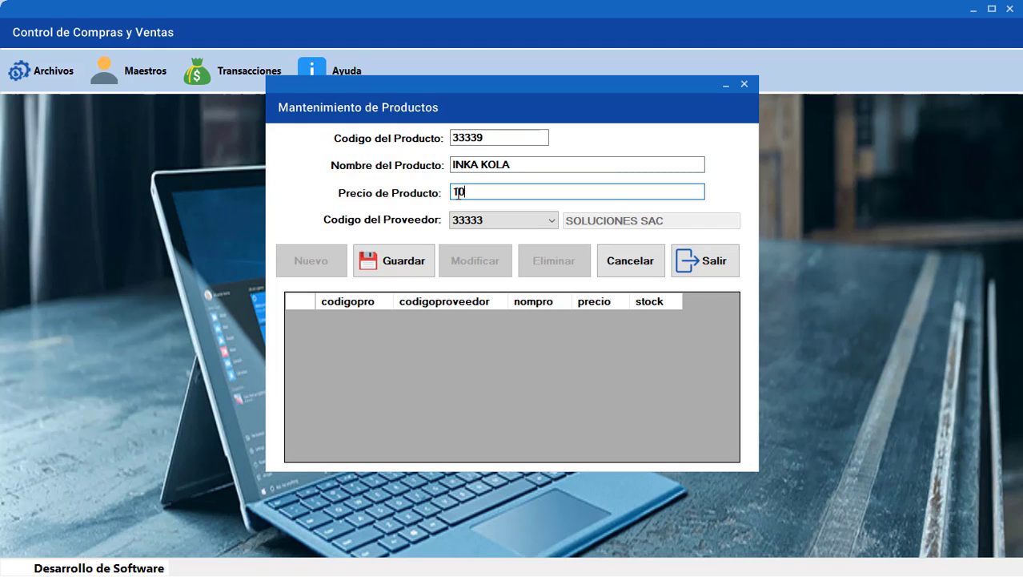
{"action": "left_click", "coordinate": [476, 221]}
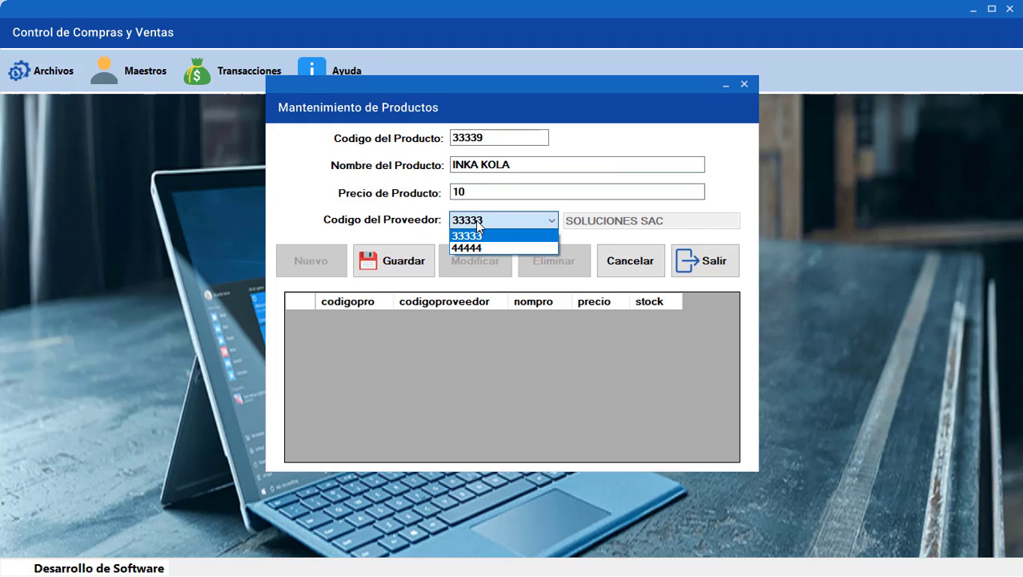
{"action": "left_click", "coordinate": [478, 232]}
{"action": "left_click", "coordinate": [430, 266]}
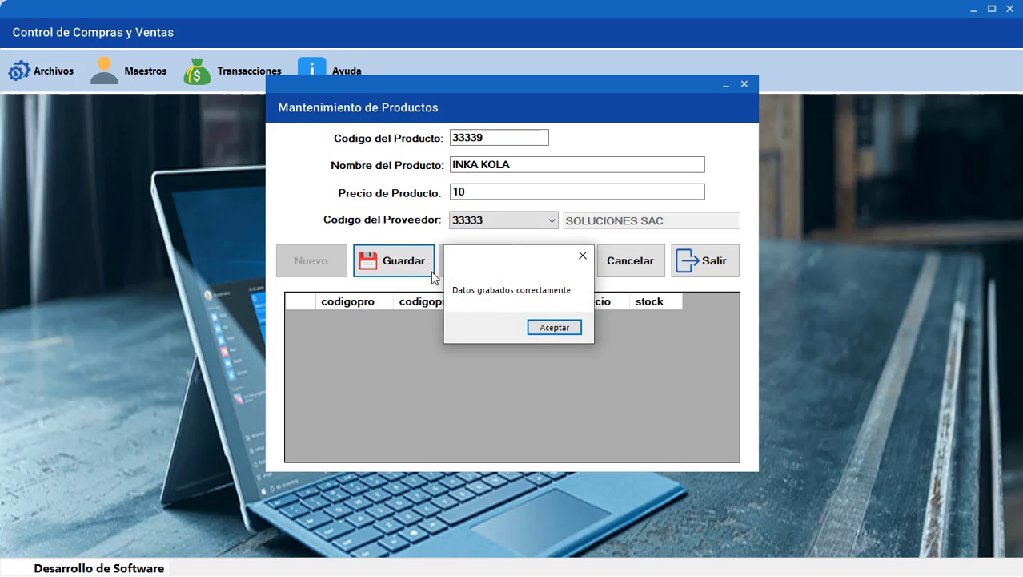
{"action": "left_click", "coordinate": [545, 327]}
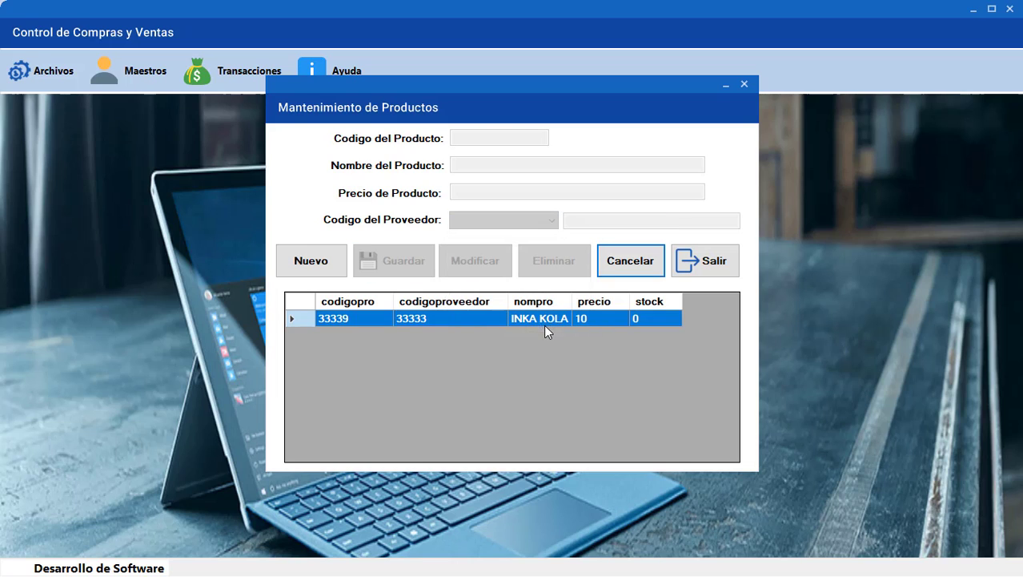
Add product 44449 KOKA KOLA at price 15 from supplier 44444
{"action": "left_click", "coordinate": [318, 268]}
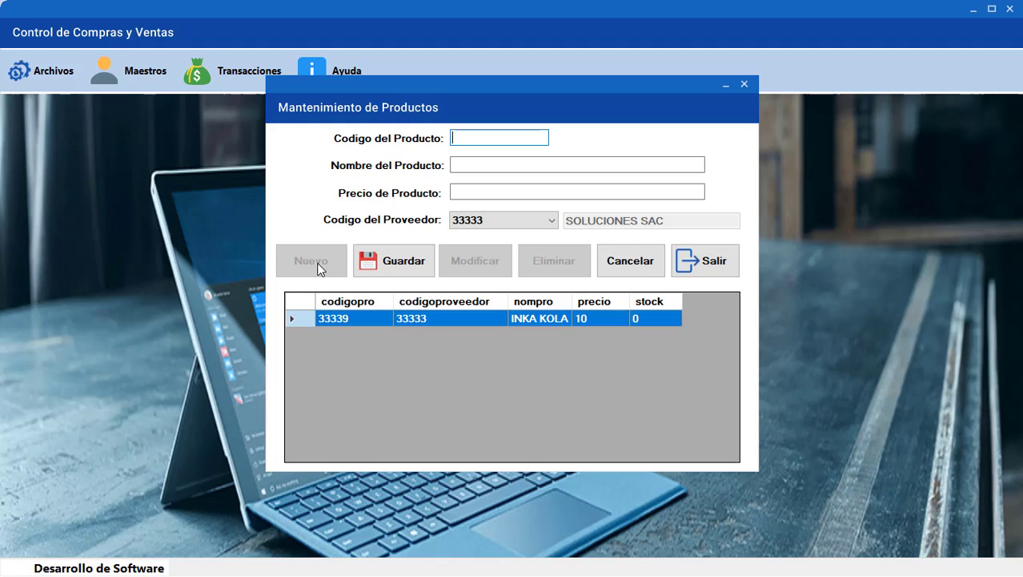
{"action": "type", "text": "444449"}
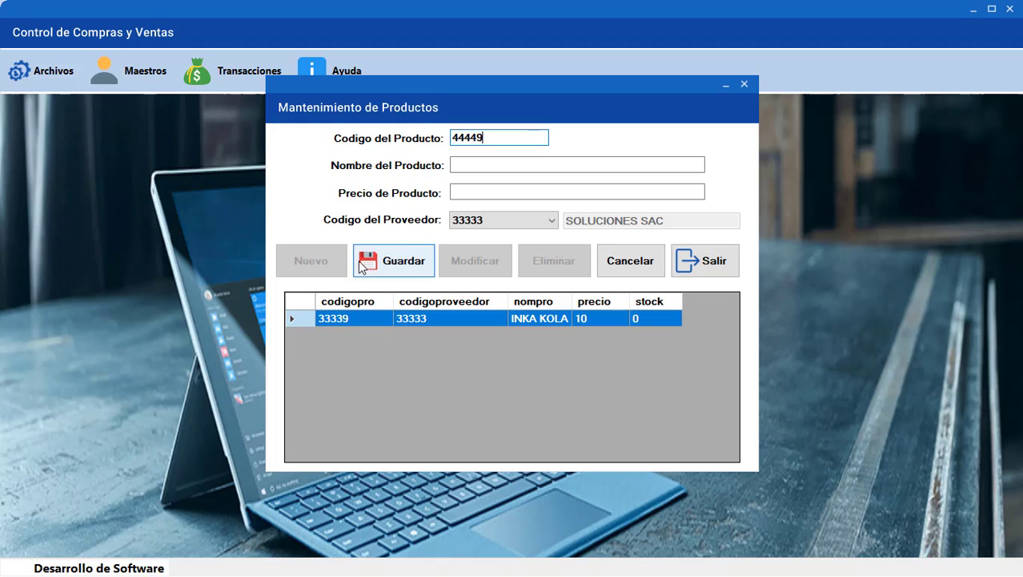
{"action": "left_click", "coordinate": [471, 165]}
{"action": "type", "text": "KO"}
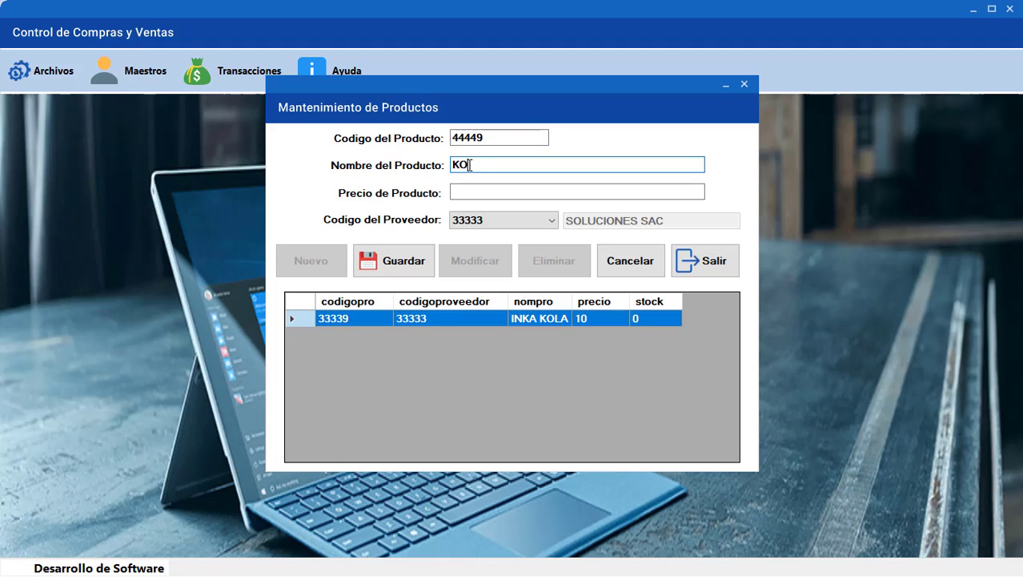
{"action": "type", "text": "KA KOLA"}
{"action": "left_click", "coordinate": [471, 190]}
{"action": "type", "text": "15"}
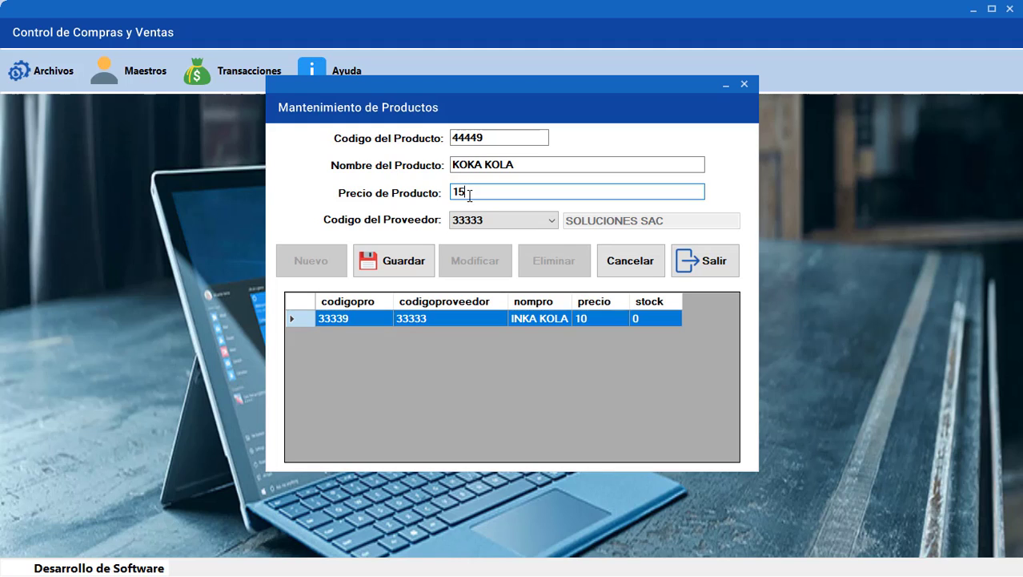
{"action": "left_click", "coordinate": [478, 219]}
{"action": "left_click", "coordinate": [473, 247]}
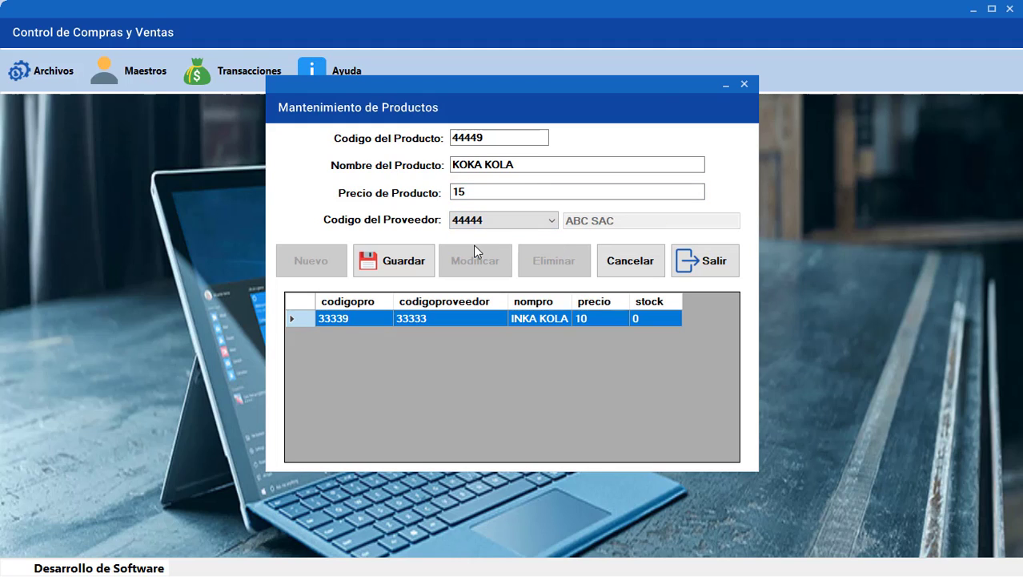
{"action": "left_click", "coordinate": [392, 269]}
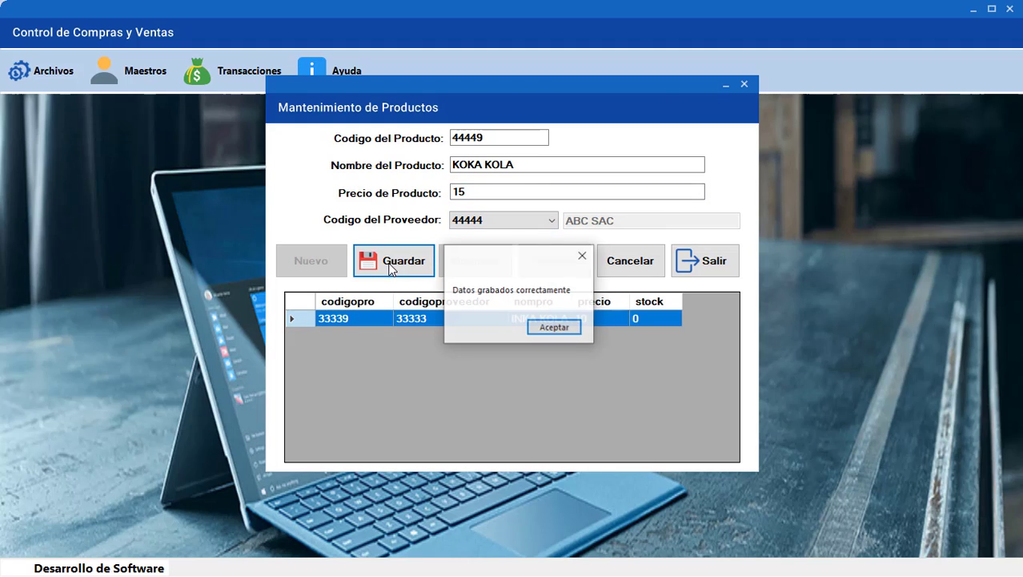
{"action": "left_click", "coordinate": [542, 329]}
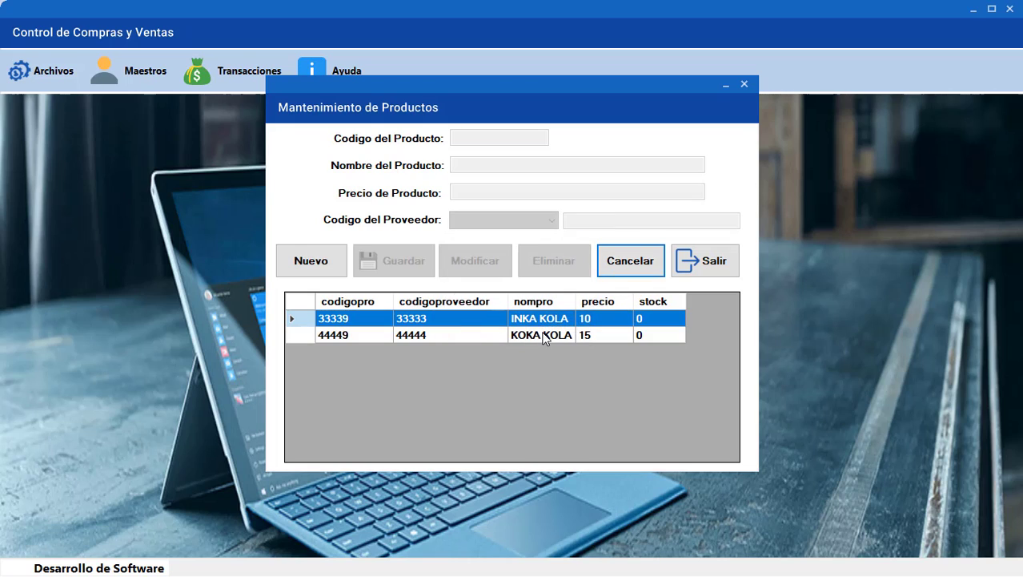
Add product 55559 AGUA at price 5 from supplier 33333
{"action": "left_click", "coordinate": [310, 271]}
{"action": "type", "text": "5"}
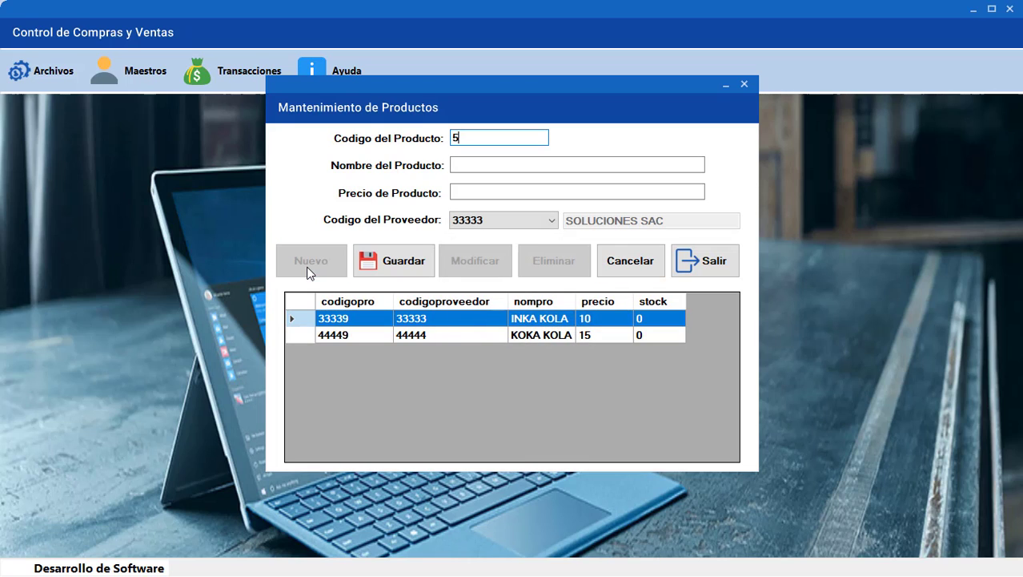
{"action": "type", "text": "55559"}
{"action": "left_click", "coordinate": [472, 166]}
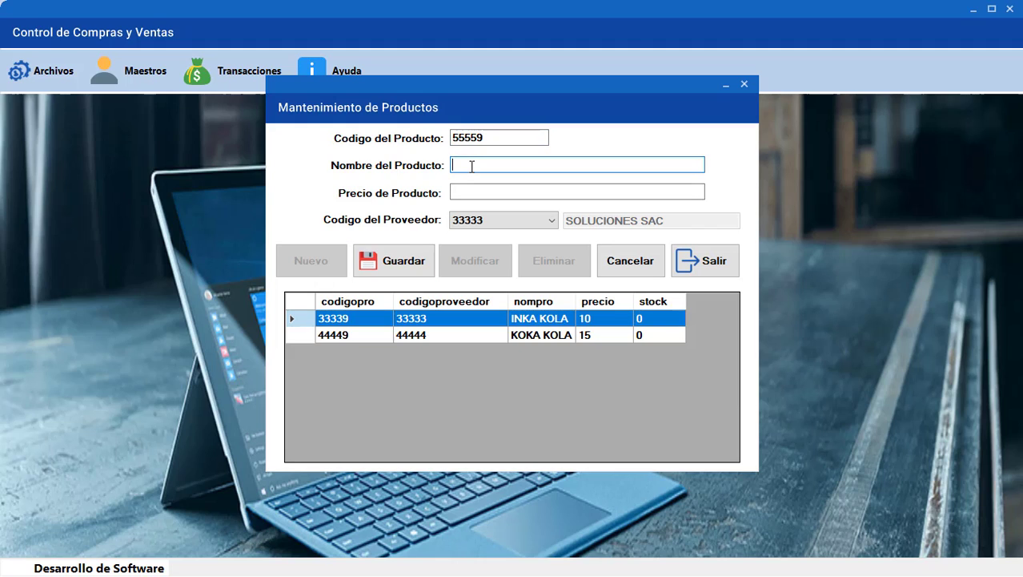
{"action": "type", "text": "AGUA"}
{"action": "left_click", "coordinate": [478, 187]}
{"action": "type", "text": "5"}
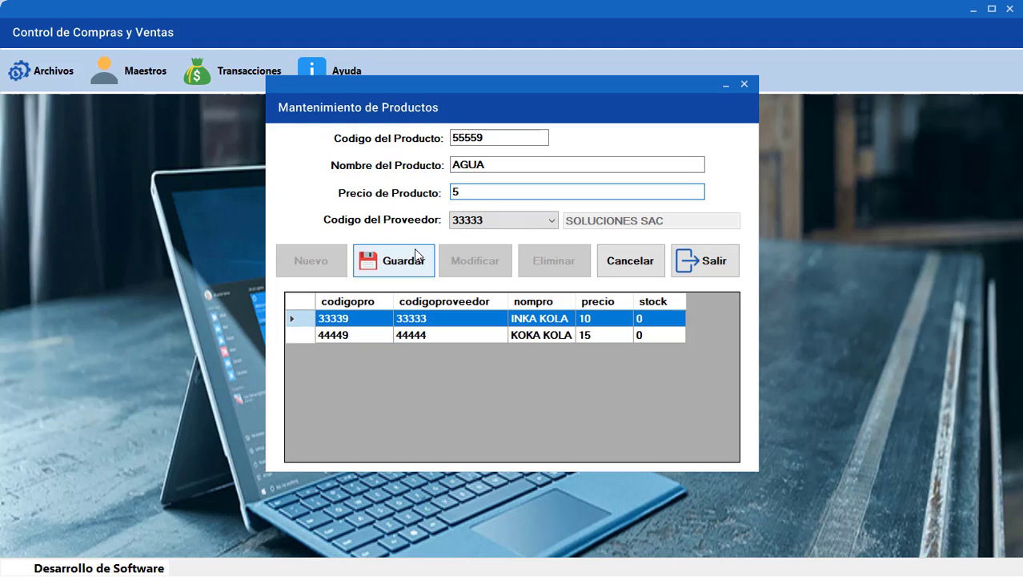
{"action": "left_click", "coordinate": [414, 250]}
{"action": "left_click", "coordinate": [554, 327]}
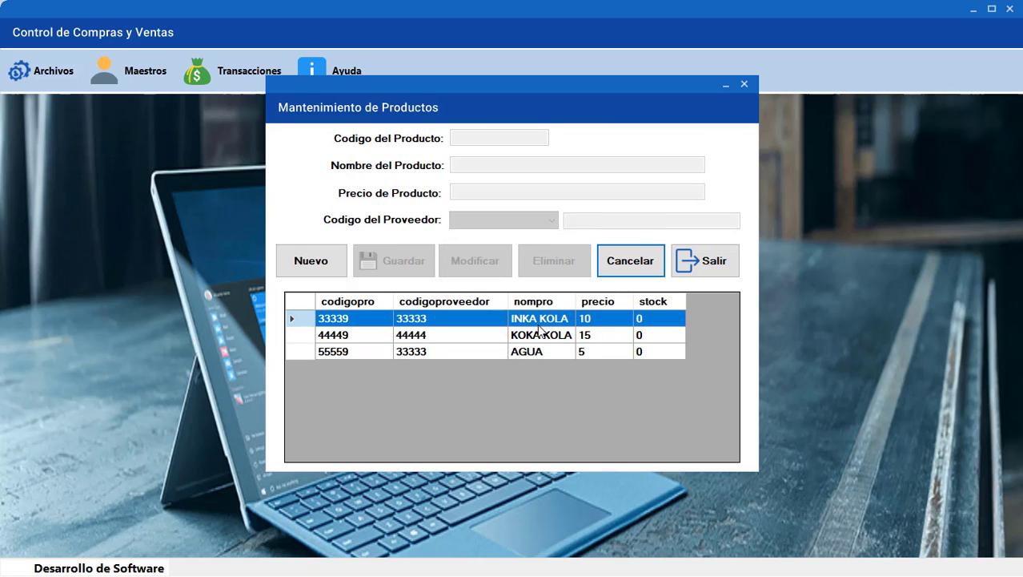
Rename product 55559 from AGUA to AGUA SIN GAS, review the list, and close the products window
{"action": "left_click", "coordinate": [308, 352]}
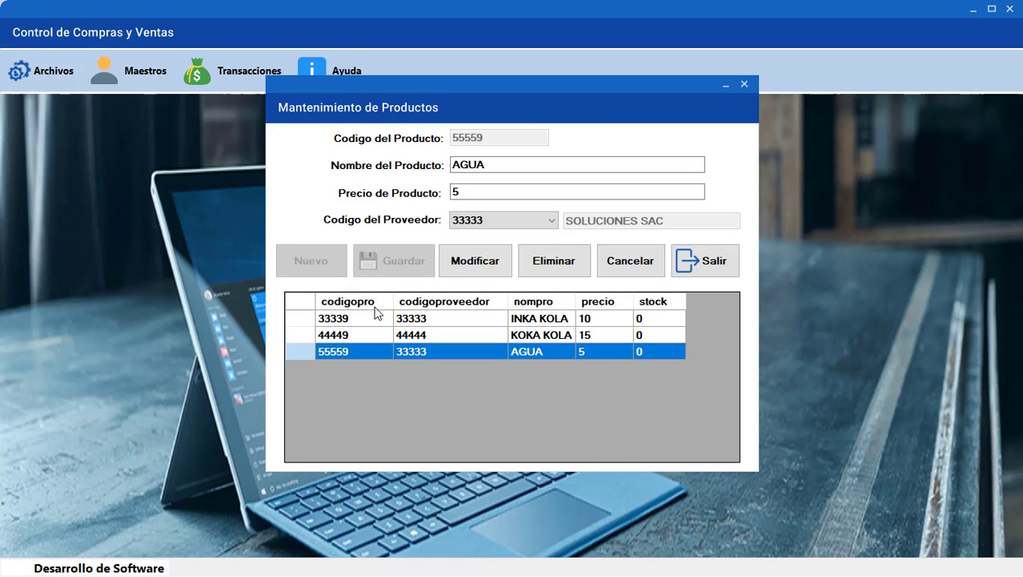
{"action": "left_click", "coordinate": [492, 164]}
{"action": "type", "text": "SIN GAS"}
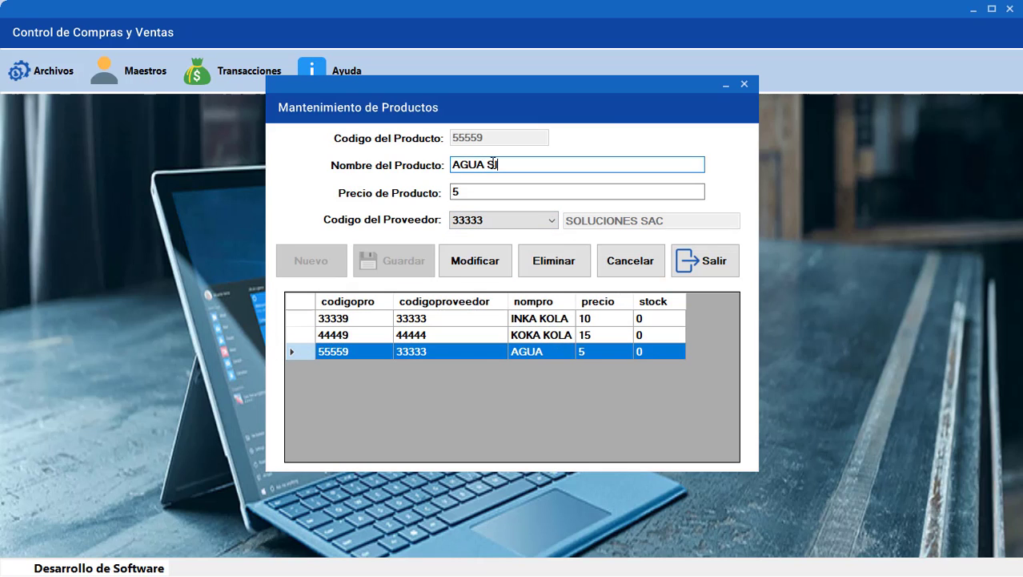
{"action": "left_click", "coordinate": [455, 259]}
{"action": "left_click", "coordinate": [558, 328]}
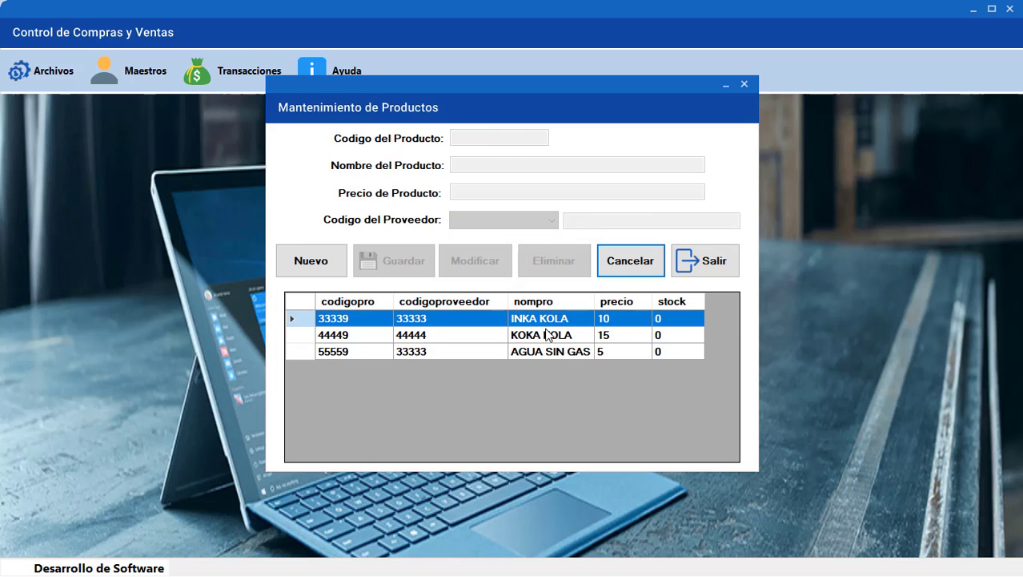
{"action": "left_click", "coordinate": [678, 335]}
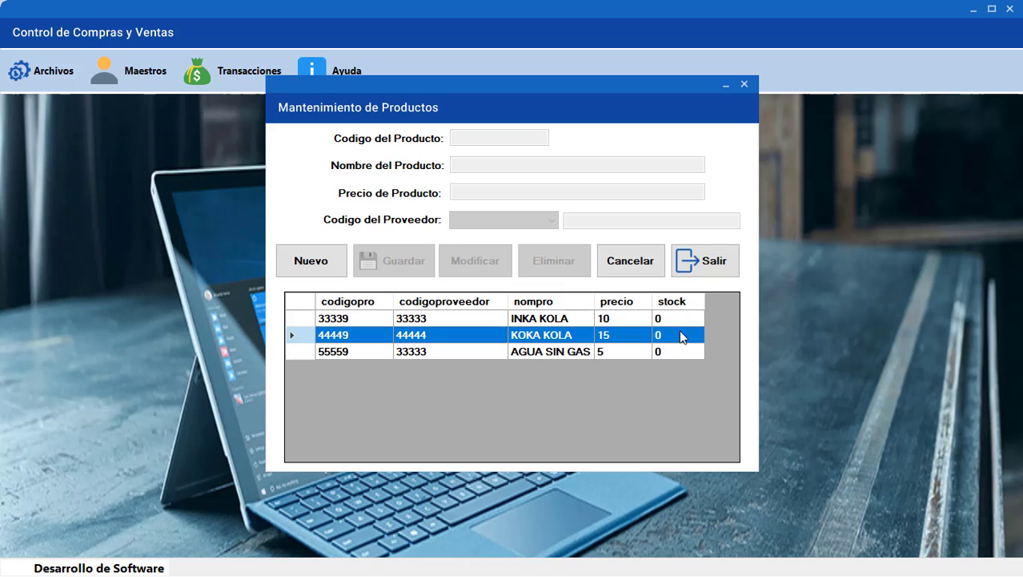
{"action": "left_click", "coordinate": [676, 351]}
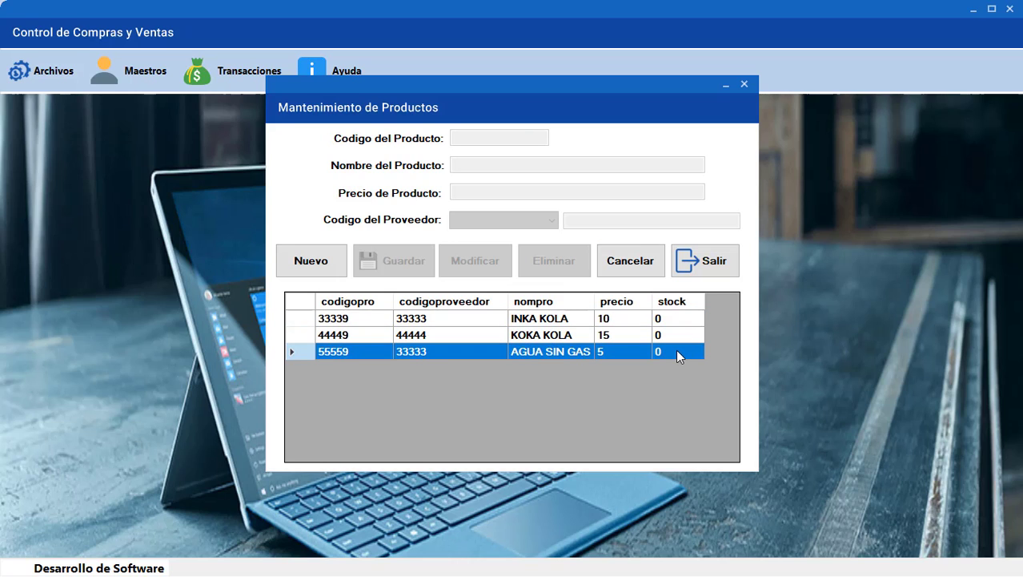
{"action": "left_click", "coordinate": [708, 262]}
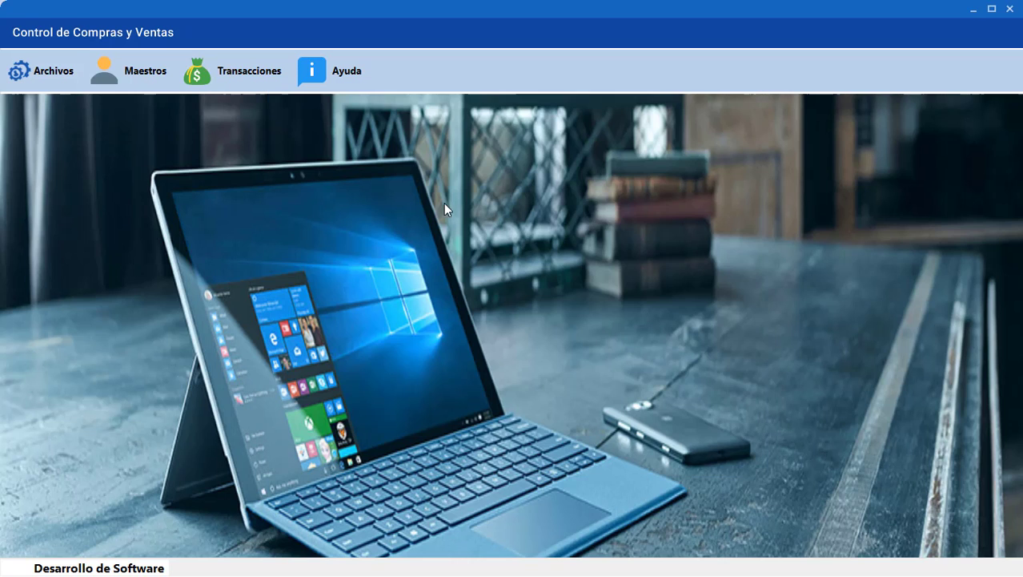
Record purchase voucher 888881 of 200 INKA KOLA at price 10, totalling 2000, and save it
{"action": "left_click", "coordinate": [245, 80]}
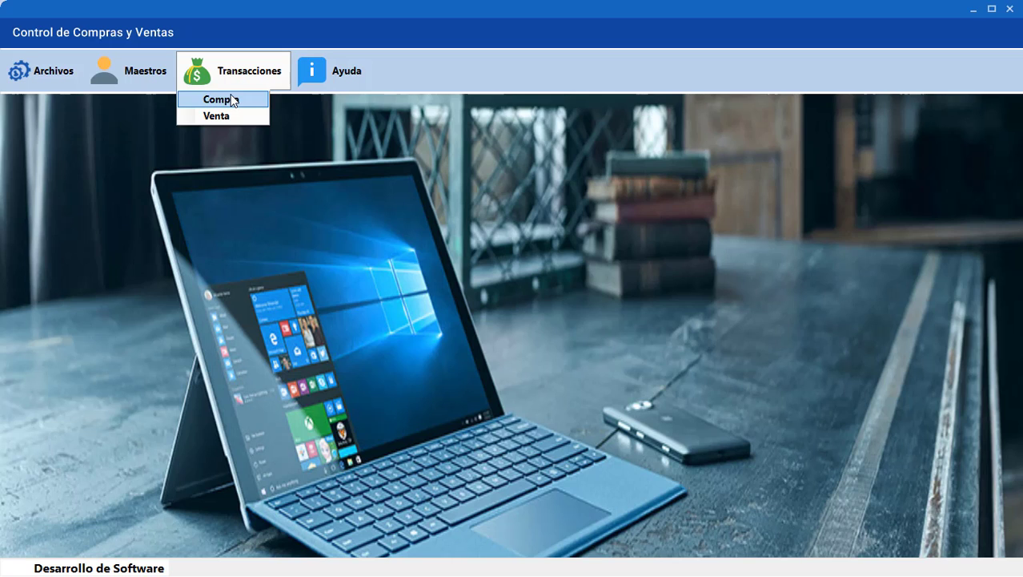
{"action": "left_click", "coordinate": [233, 100]}
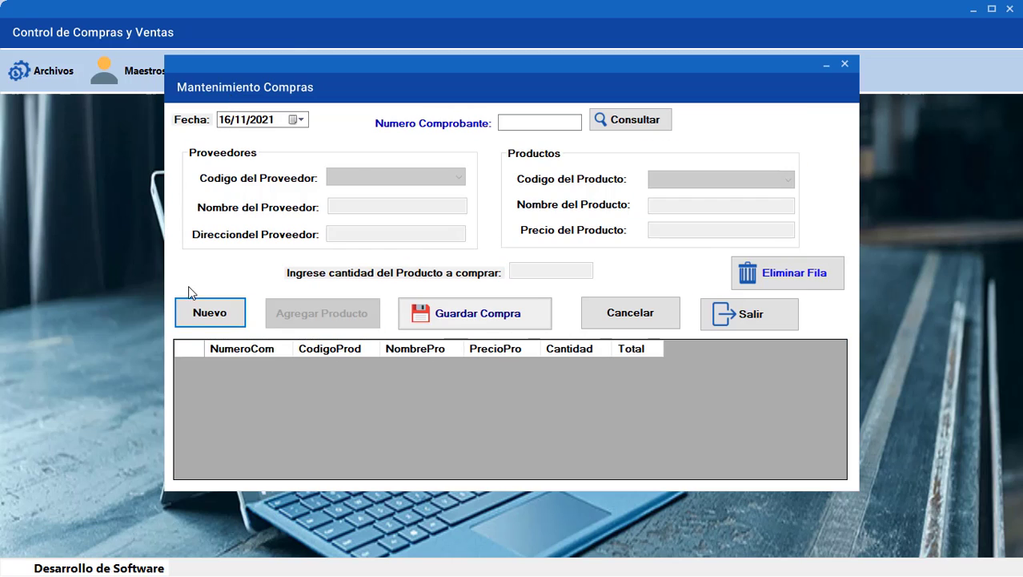
{"action": "left_click", "coordinate": [200, 318]}
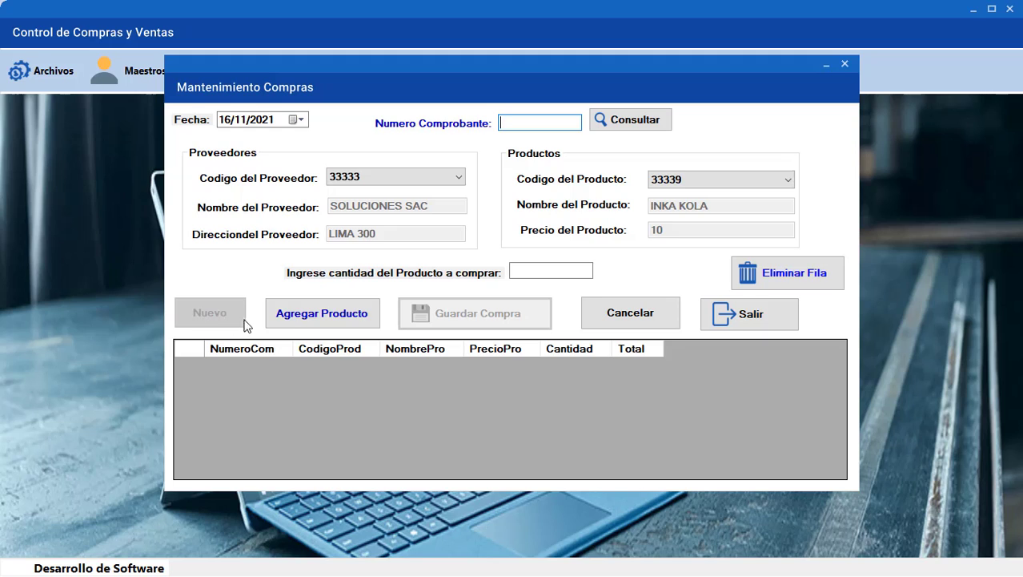
{"action": "left_click", "coordinate": [313, 323]}
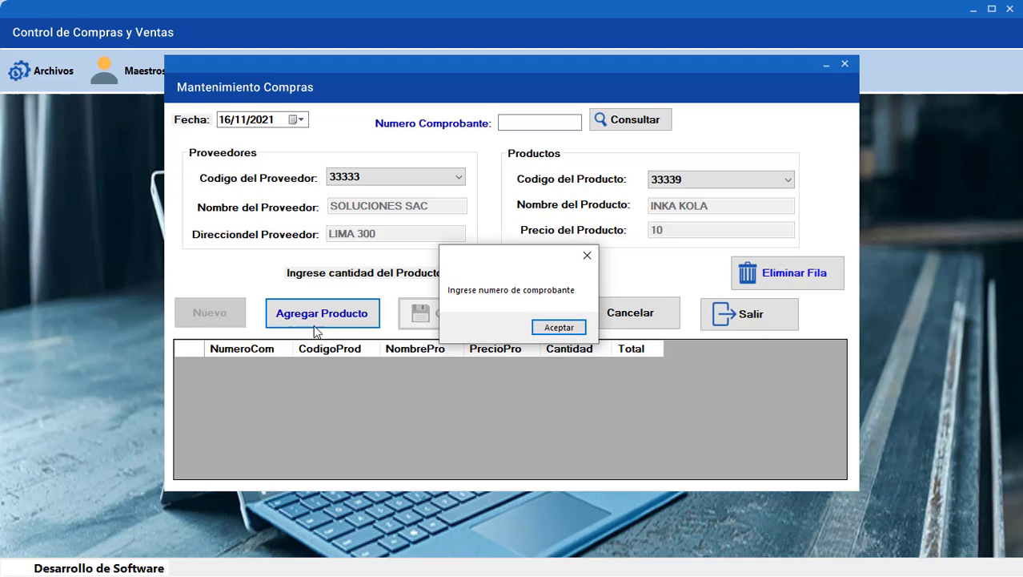
{"action": "left_click", "coordinate": [559, 327]}
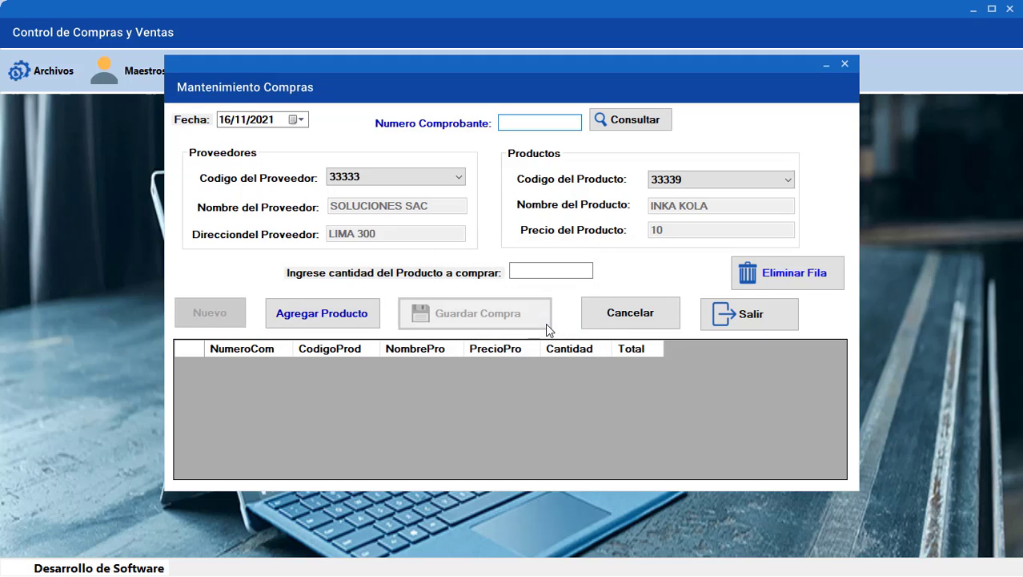
{"action": "type", "text": "8888881"}
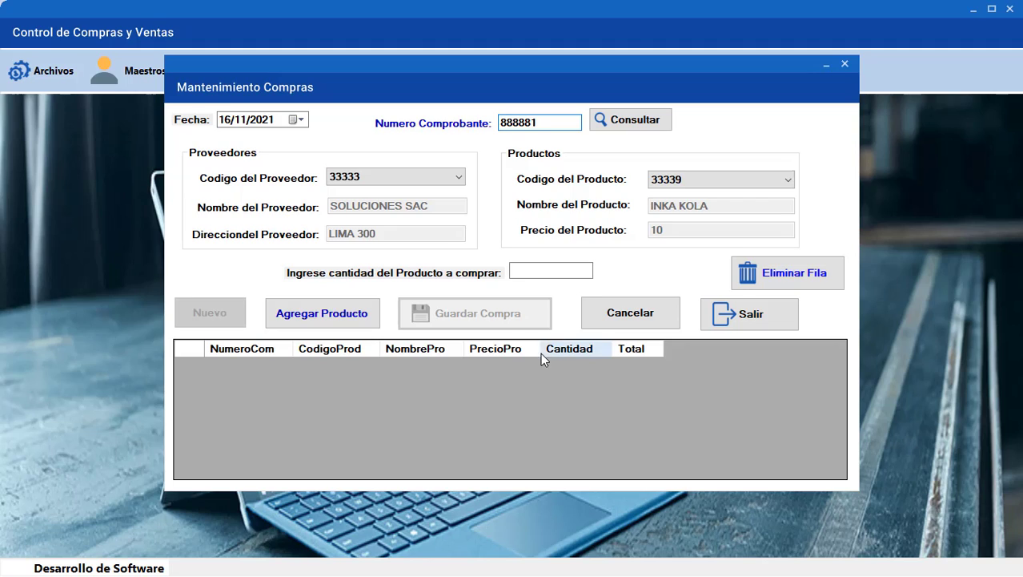
{"action": "left_click", "coordinate": [550, 273]}
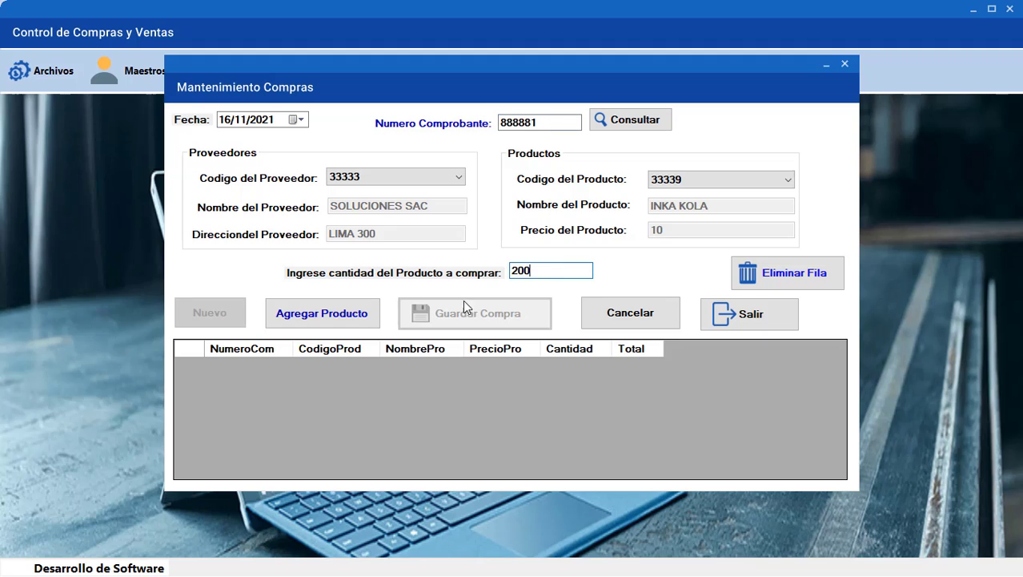
{"action": "left_click", "coordinate": [359, 315]}
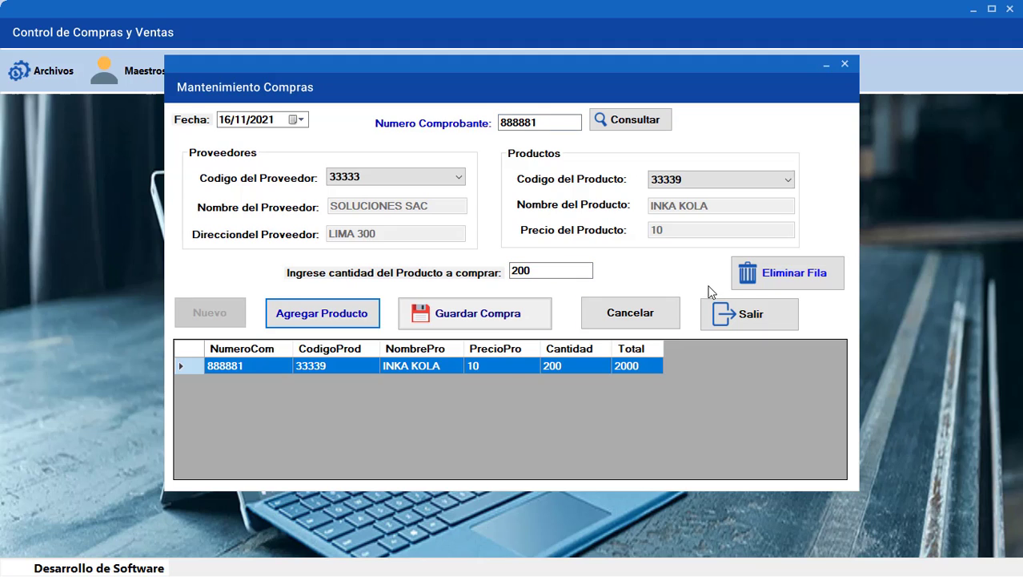
{"action": "left_click", "coordinate": [741, 276]}
{"action": "left_click", "coordinate": [343, 319]}
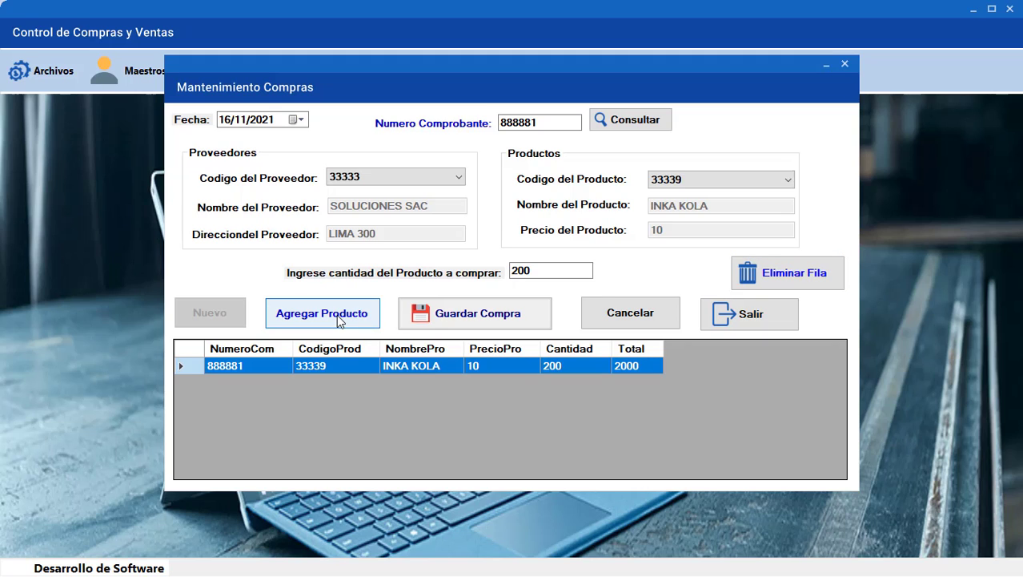
{"action": "left_click", "coordinate": [450, 312]}
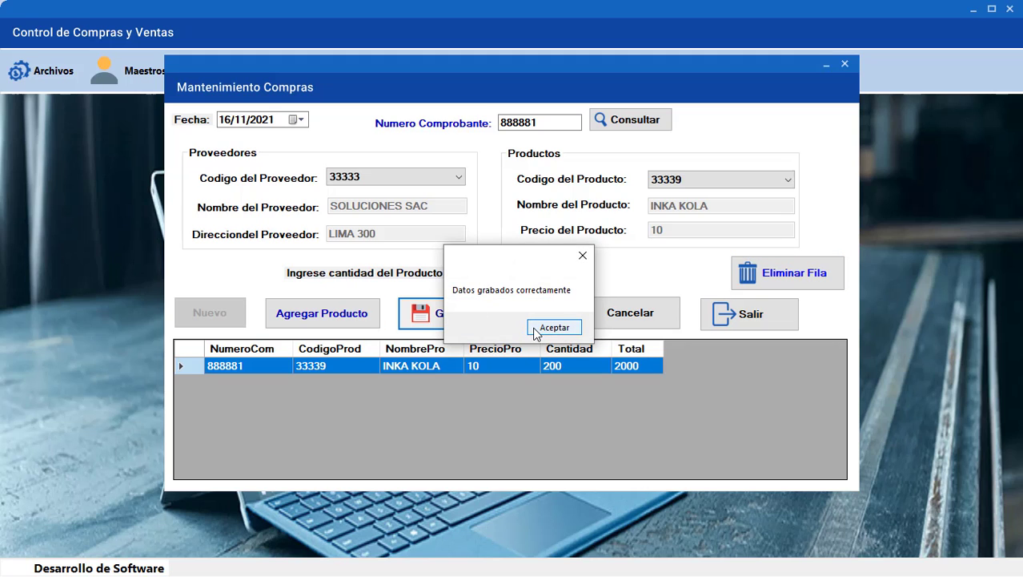
{"action": "left_click", "coordinate": [535, 328]}
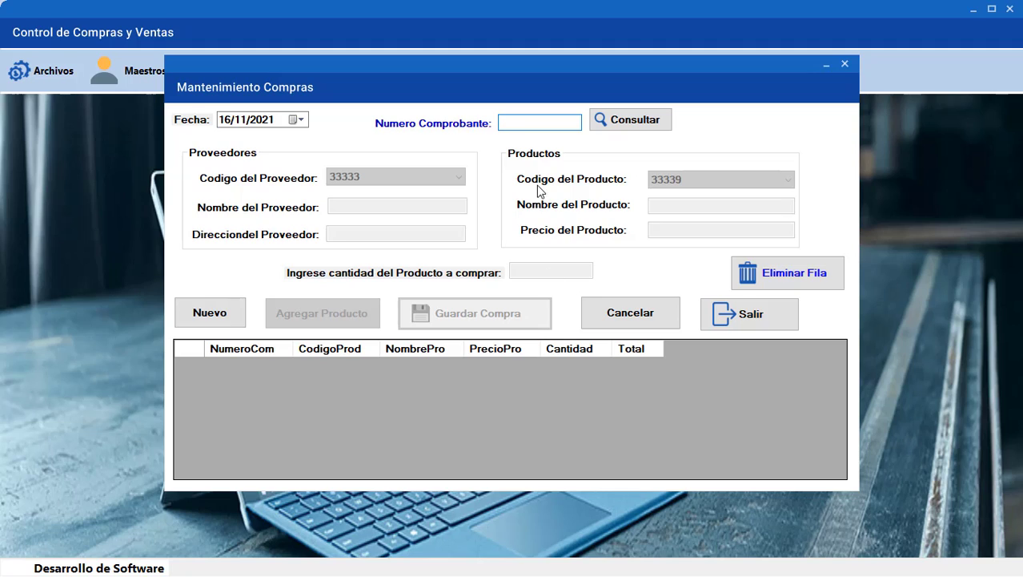
Look up purchase voucher 888881 and close the purchase form
{"action": "type", "text": "888888"}
{"action": "key", "text": "BackSpace"}
{"action": "type", "text": "1"}
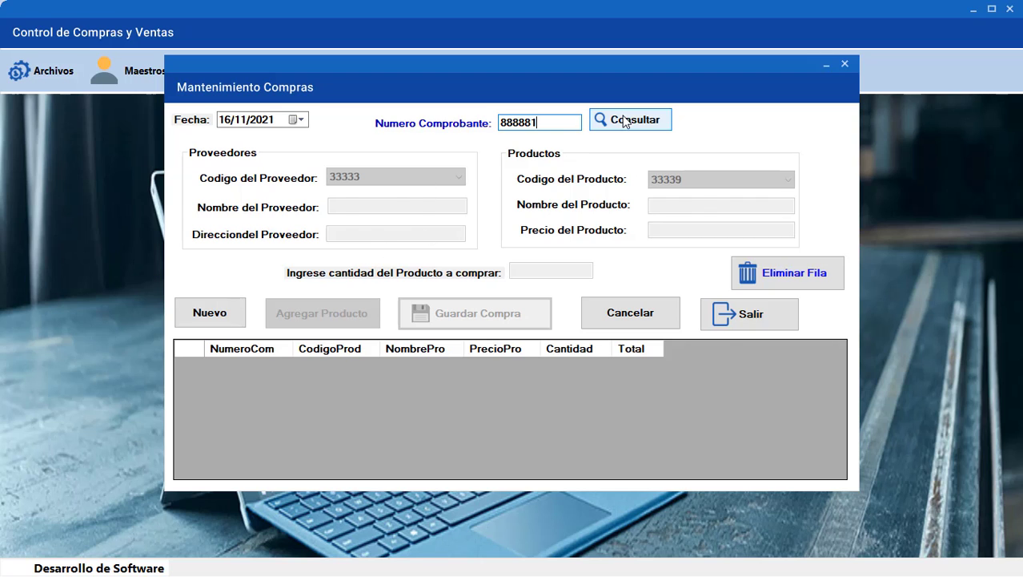
{"action": "left_click", "coordinate": [609, 122]}
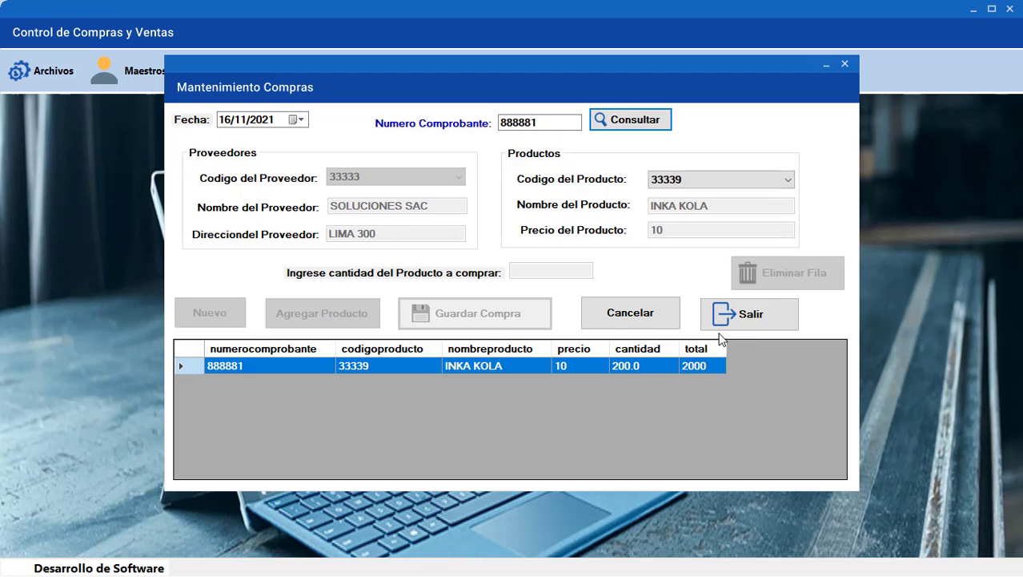
{"action": "left_click", "coordinate": [740, 317]}
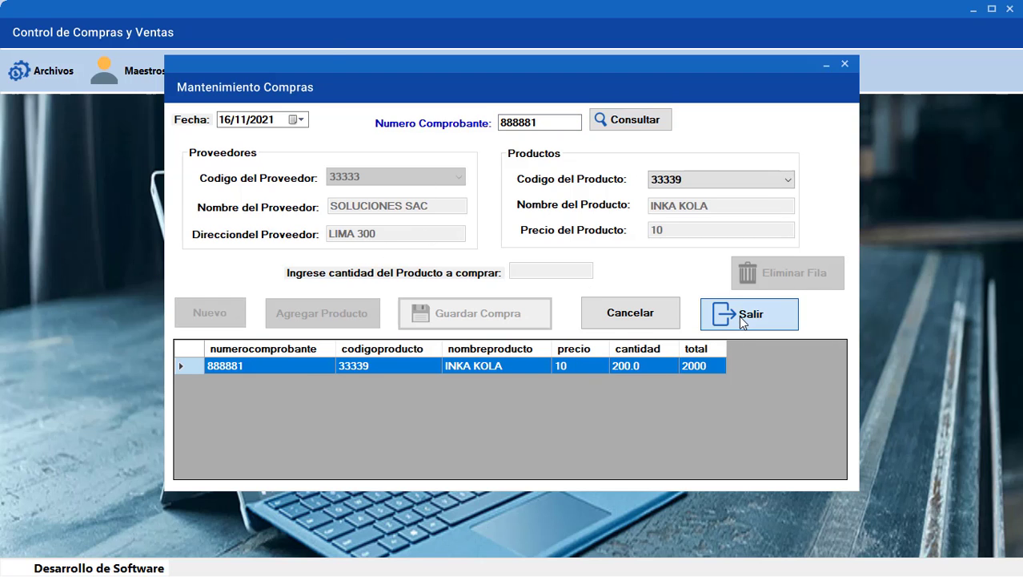
Check in the products list that INKA KOLA stock is now 200
{"action": "left_click", "coordinate": [154, 79]}
{"action": "left_click", "coordinate": [145, 128]}
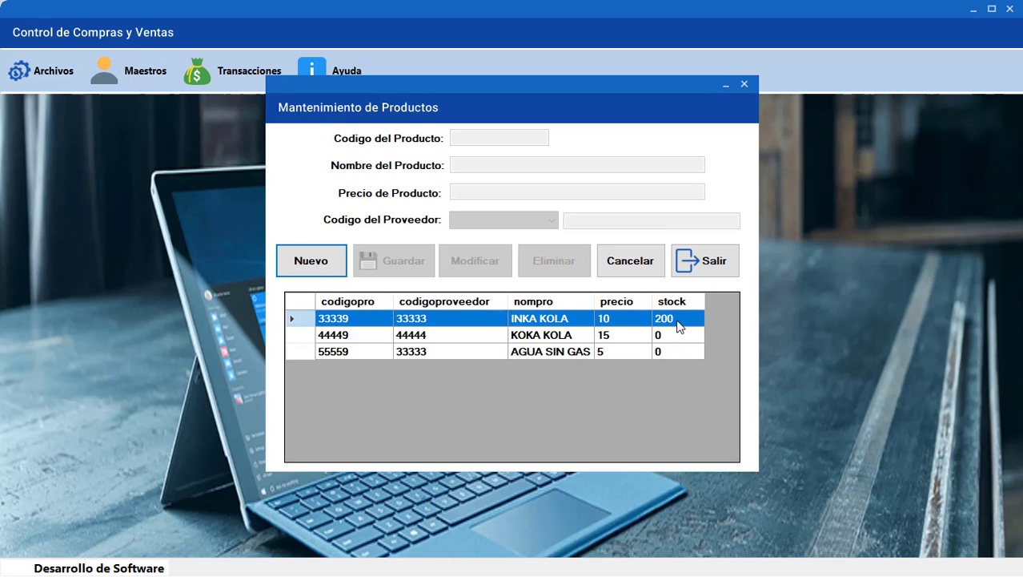
{"action": "left_click", "coordinate": [705, 261]}
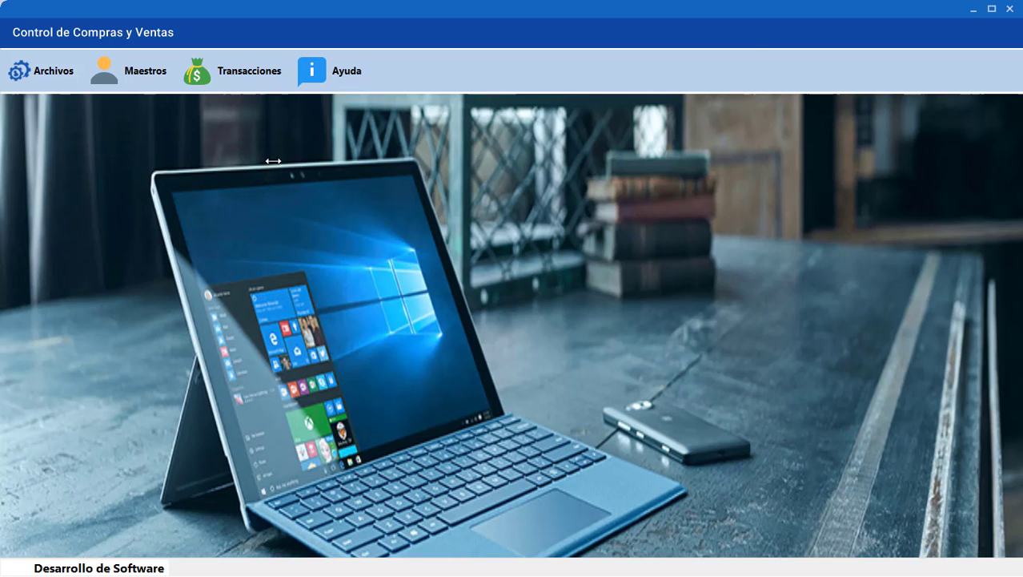
{"action": "left_click", "coordinate": [245, 80]}
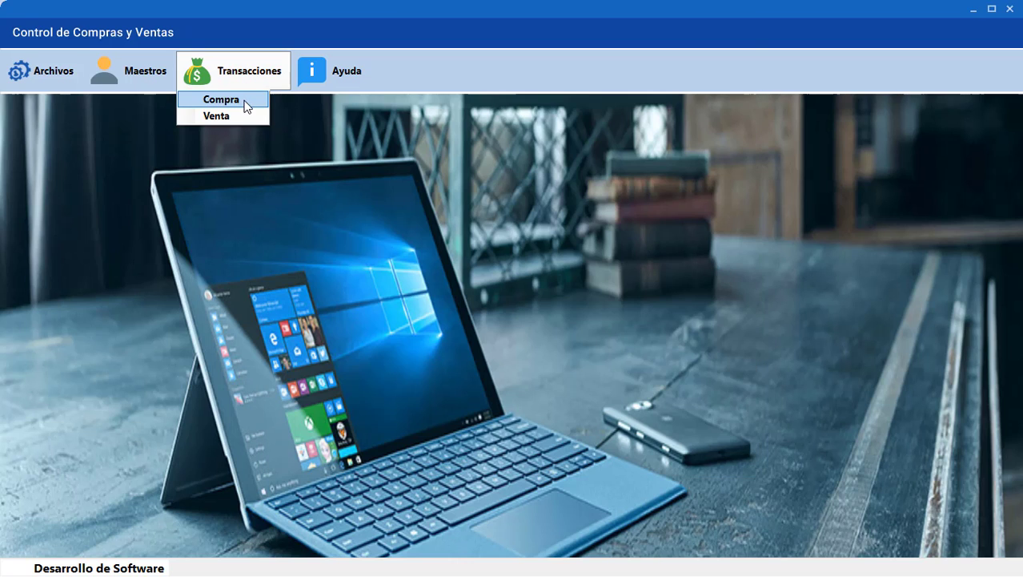
Start purchase voucher 666661 and add 200 units of product 55559 AGUA SIN GAS
{"action": "left_click", "coordinate": [243, 100]}
{"action": "left_click", "coordinate": [213, 314]}
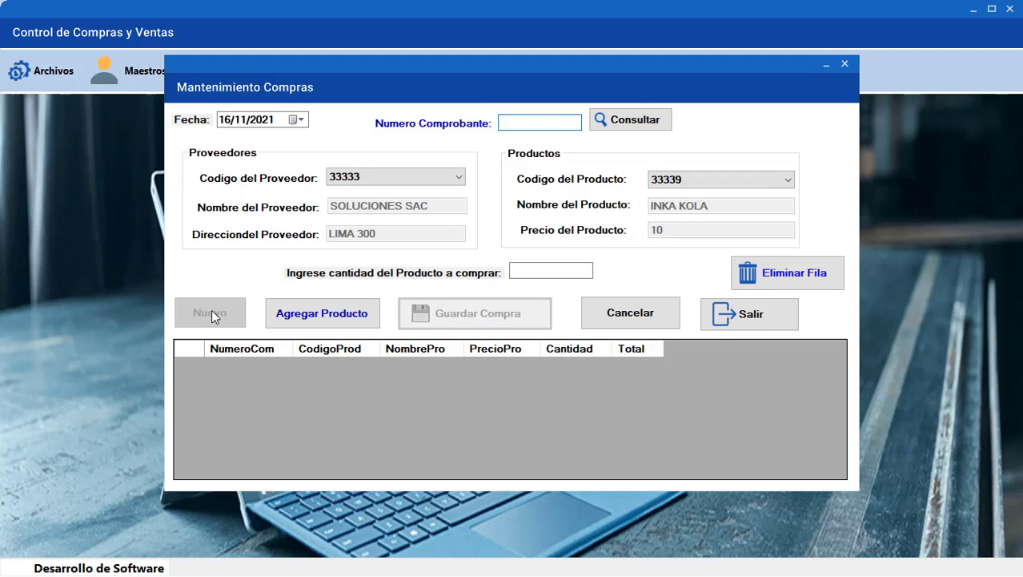
{"action": "type", "text": "666666"}
{"action": "key", "text": "BackSpace"}
{"action": "type", "text": "1"}
{"action": "left_click", "coordinate": [687, 181]}
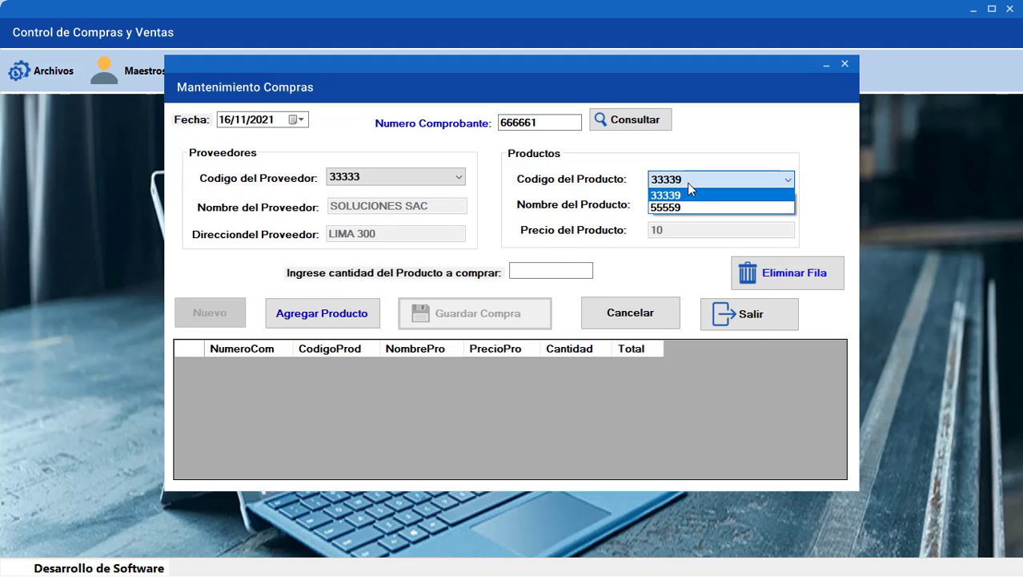
{"action": "left_click", "coordinate": [689, 207]}
{"action": "left_click", "coordinate": [525, 272]}
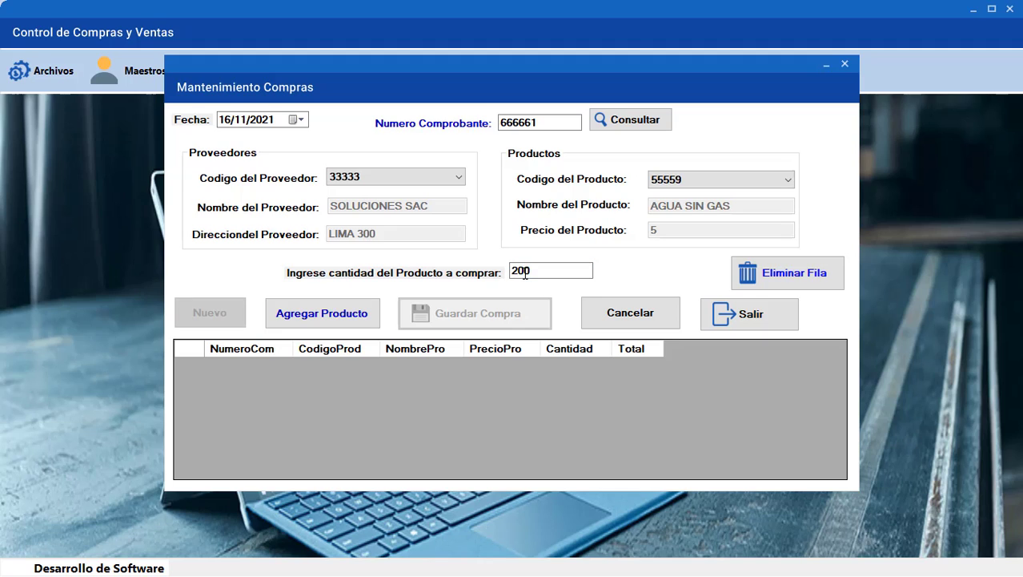
{"action": "left_click", "coordinate": [352, 314]}
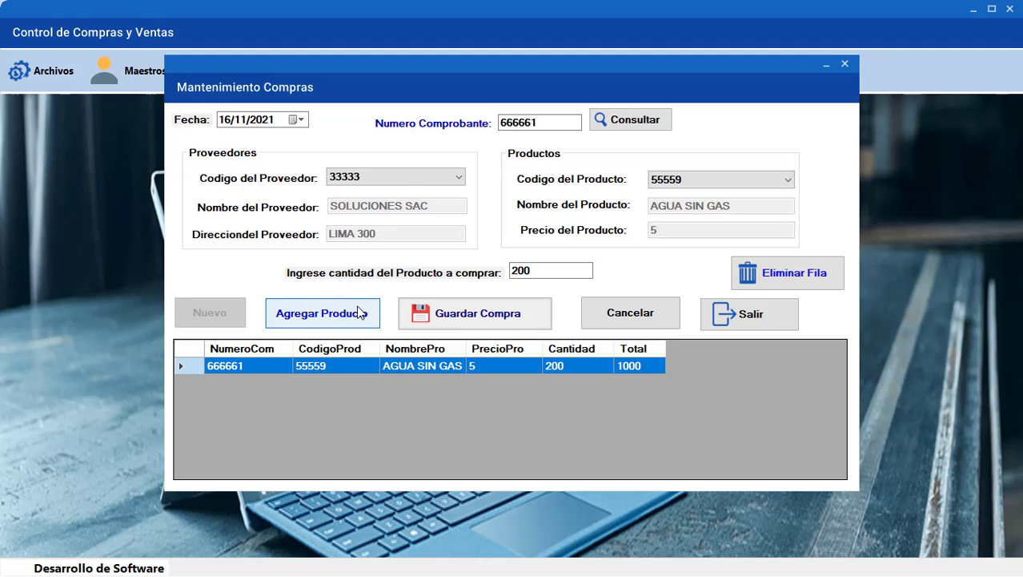
Add 300 KOKA KOLA (44449) from supplier 44444 ABC SAC and save the purchase
{"action": "left_click", "coordinate": [403, 184]}
{"action": "left_click", "coordinate": [389, 199]}
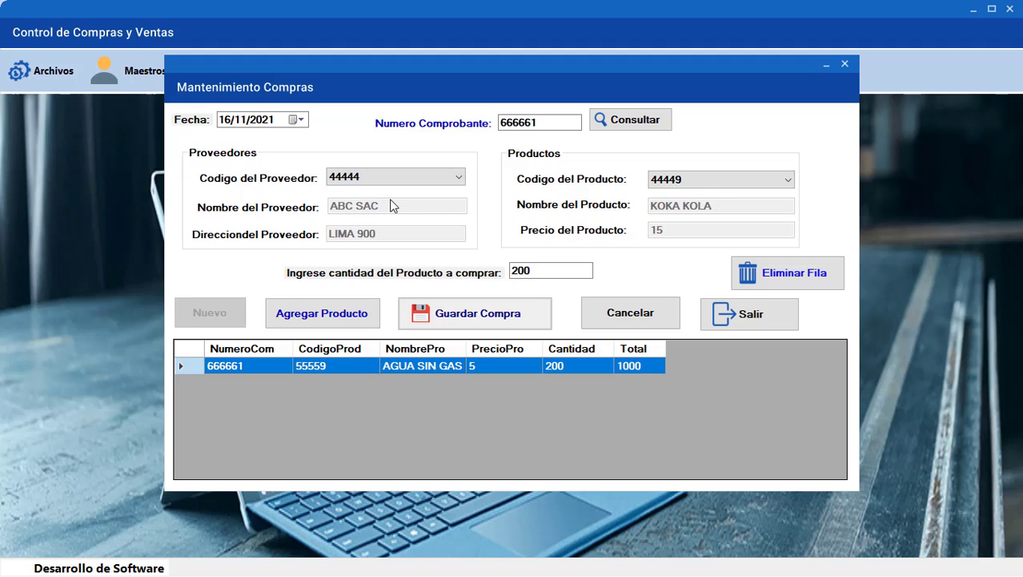
{"action": "left_click", "coordinate": [677, 184]}
{"action": "left_click", "coordinate": [682, 191]}
{"action": "left_click_drag", "start_coordinate": [543, 270], "coordinate": [447, 277]}
{"action": "type", "text": "300"}
{"action": "left_click", "coordinate": [350, 319]}
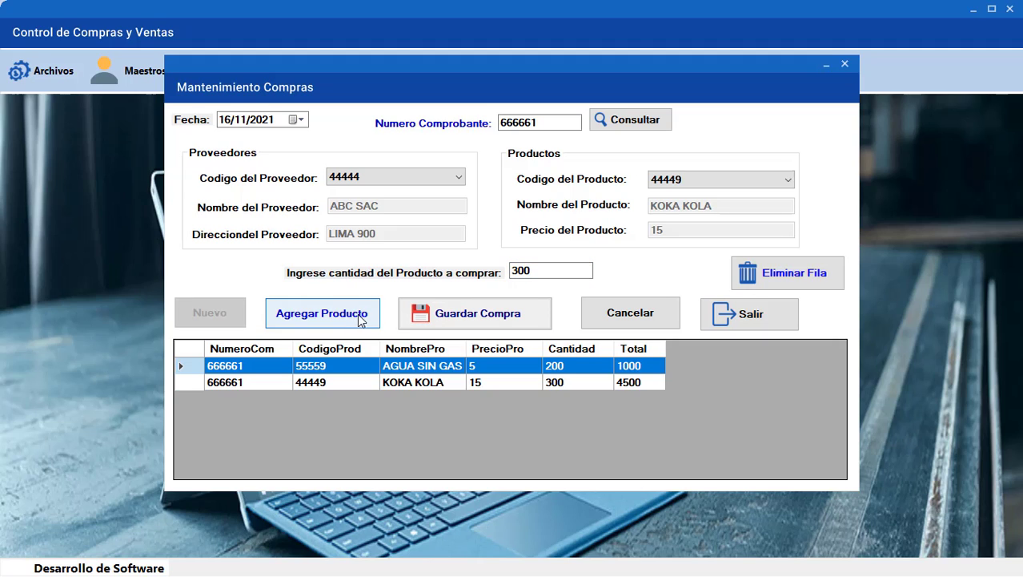
{"action": "left_click", "coordinate": [457, 318]}
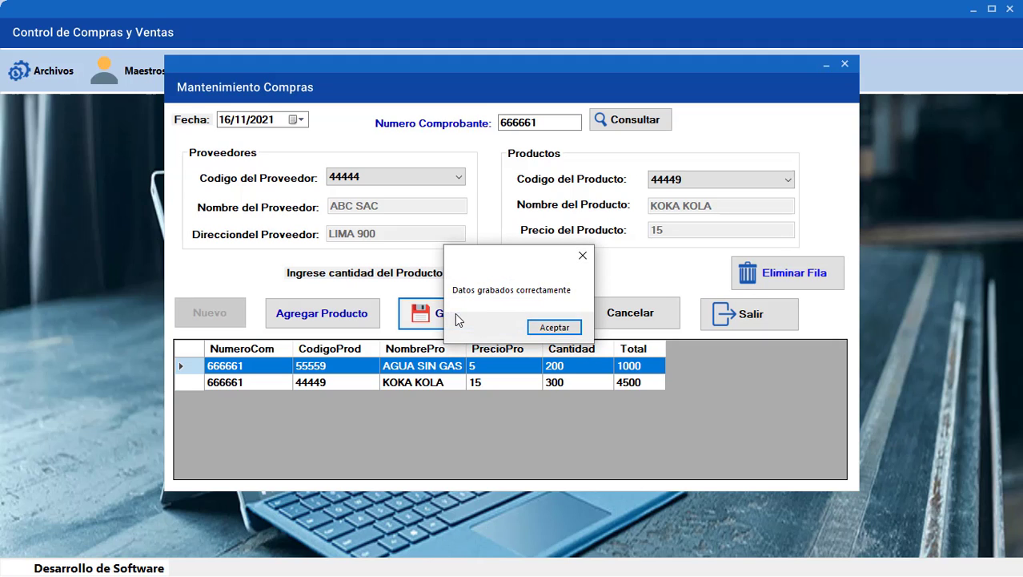
{"action": "left_click", "coordinate": [550, 328]}
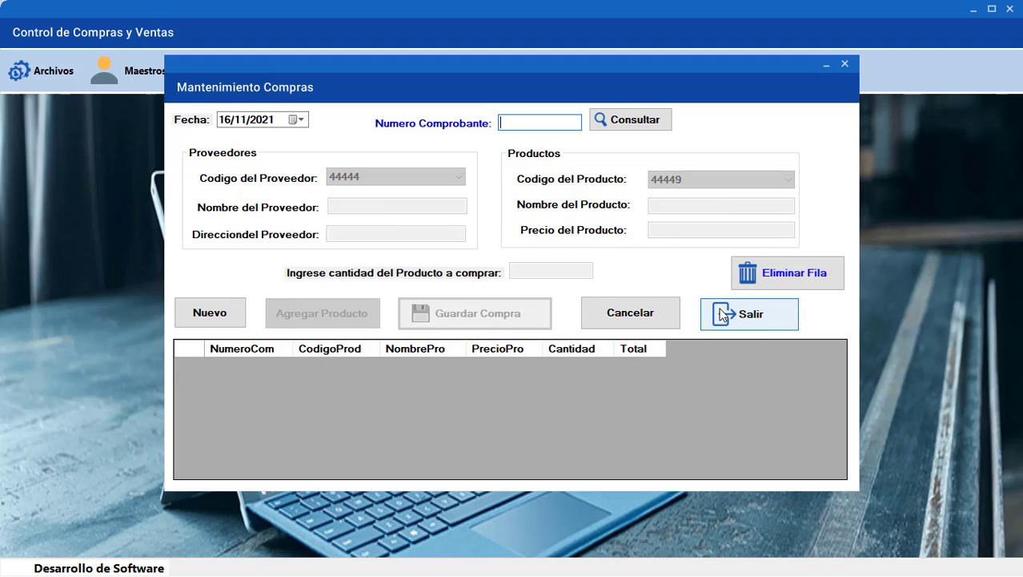
Look up voucher 666661 and close the purchase form
{"action": "type", "text": "6"}
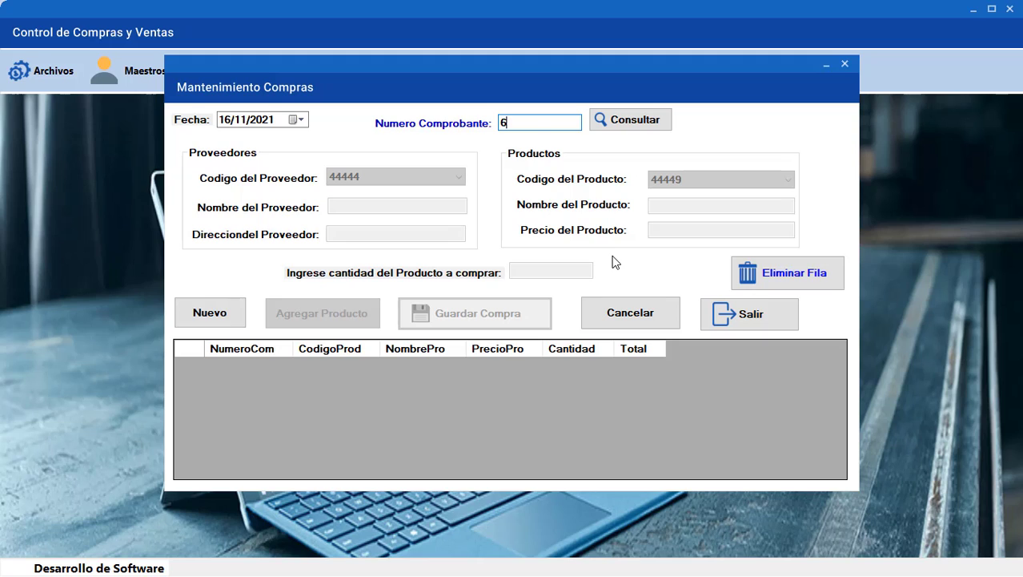
{"action": "type", "text": "666661"}
{"action": "left_click", "coordinate": [622, 122]}
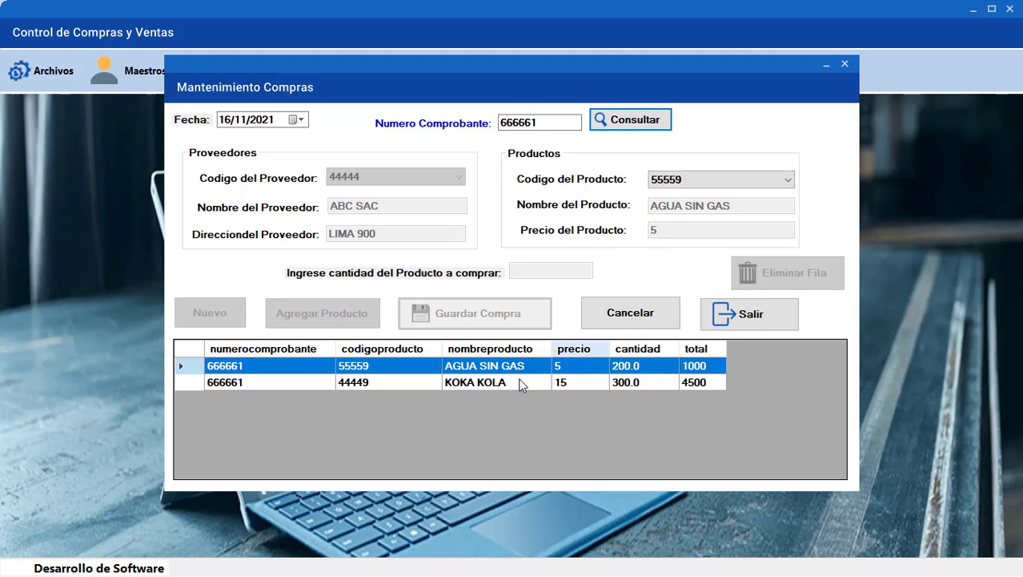
{"action": "left_click", "coordinate": [750, 316]}
Check product stock in Maestros > Productos, reading 200, 300 and 200
{"action": "left_click", "coordinate": [164, 78]}
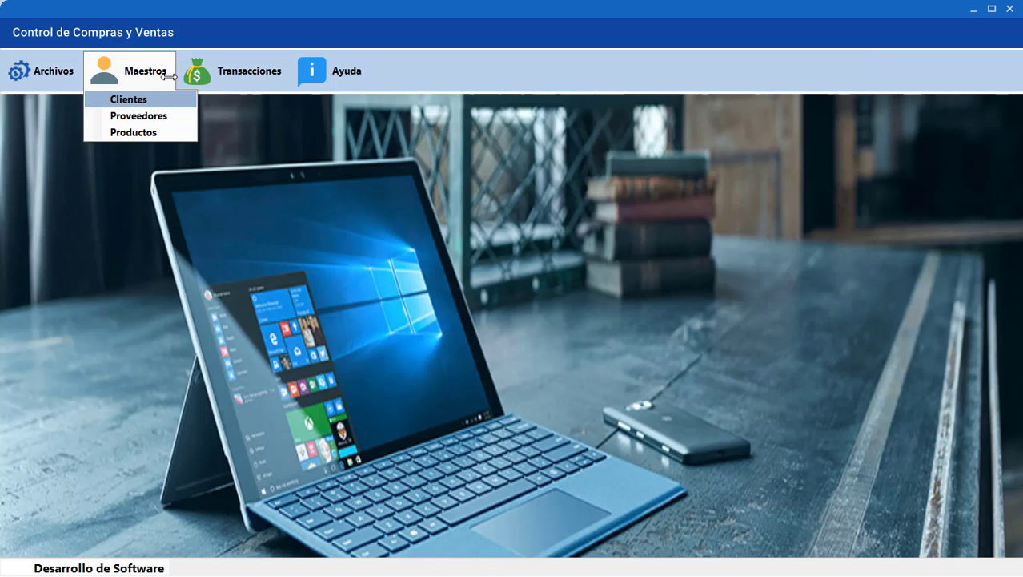
{"action": "left_click", "coordinate": [158, 132]}
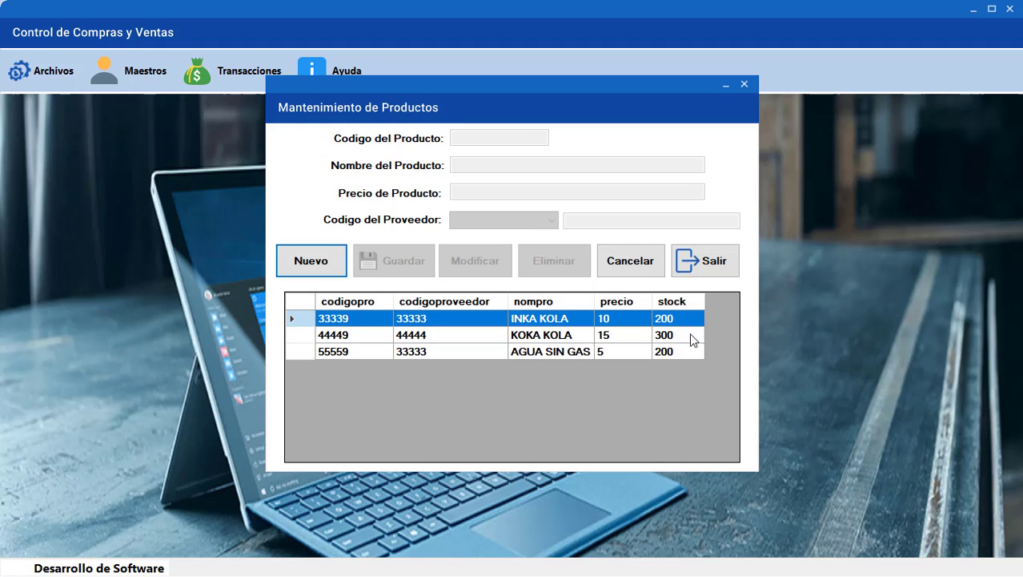
{"action": "left_click", "coordinate": [691, 337]}
{"action": "left_click", "coordinate": [690, 350]}
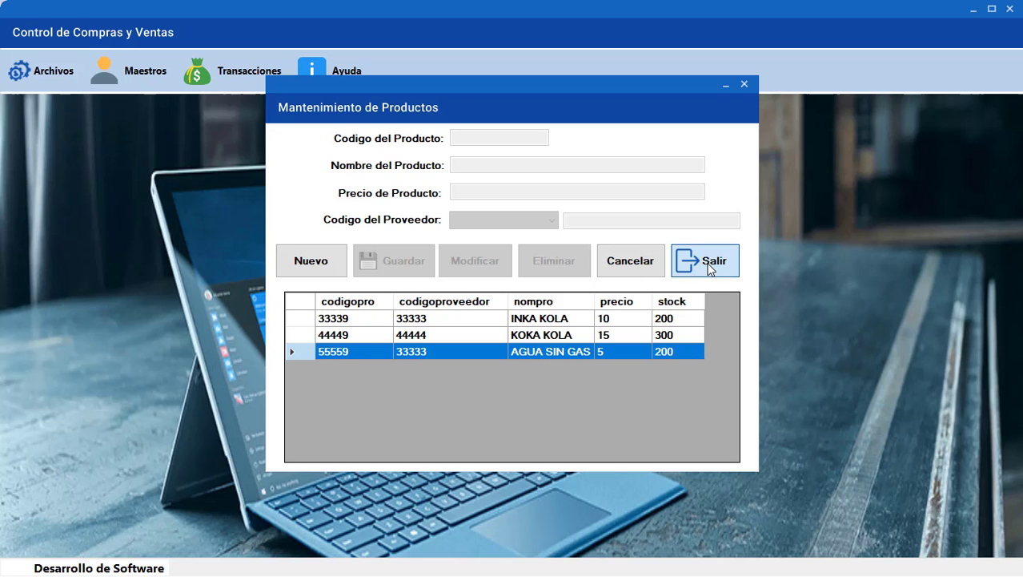
{"action": "left_click", "coordinate": [710, 269]}
Record and save sale voucher 777771 for 50 INKA KOLA, totalling 500
{"action": "left_click", "coordinate": [274, 80]}
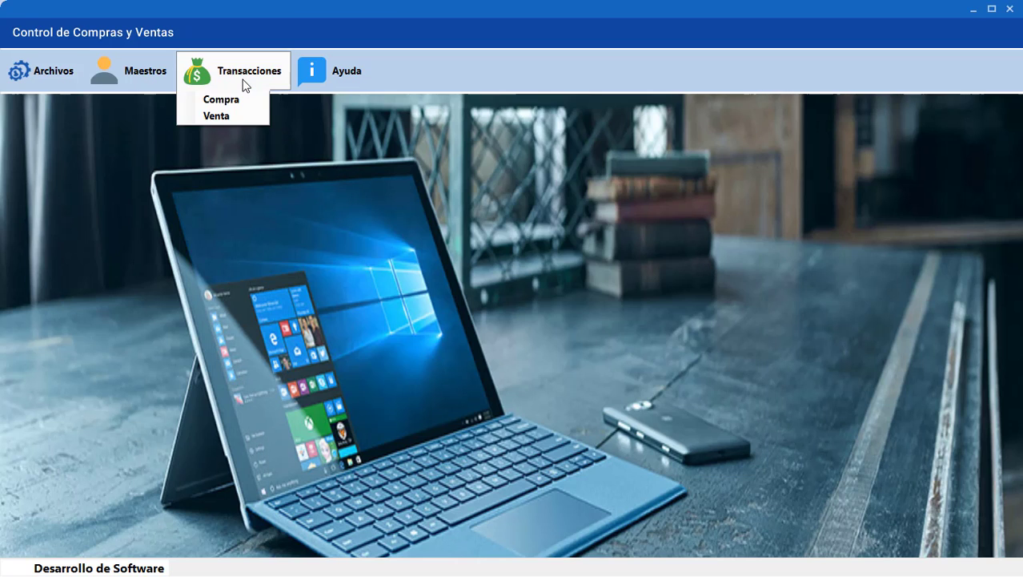
{"action": "left_click", "coordinate": [229, 117]}
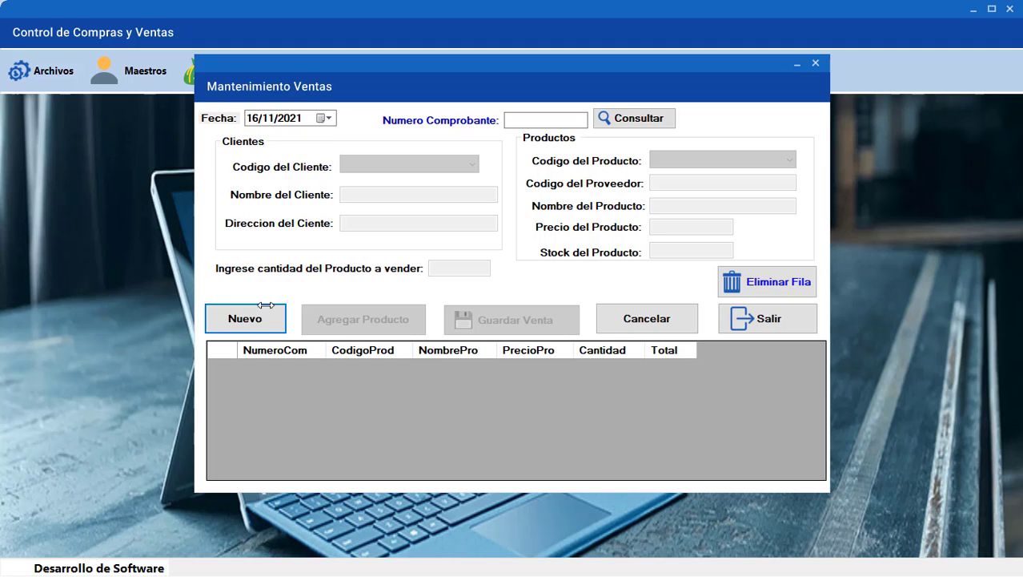
{"action": "left_click", "coordinate": [266, 305]}
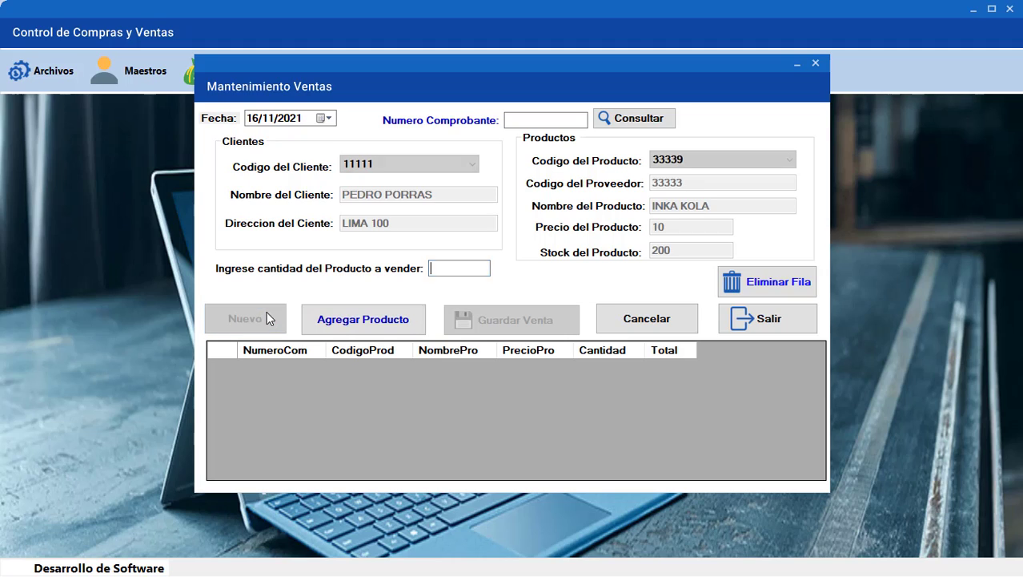
{"action": "left_click", "coordinate": [508, 120]}
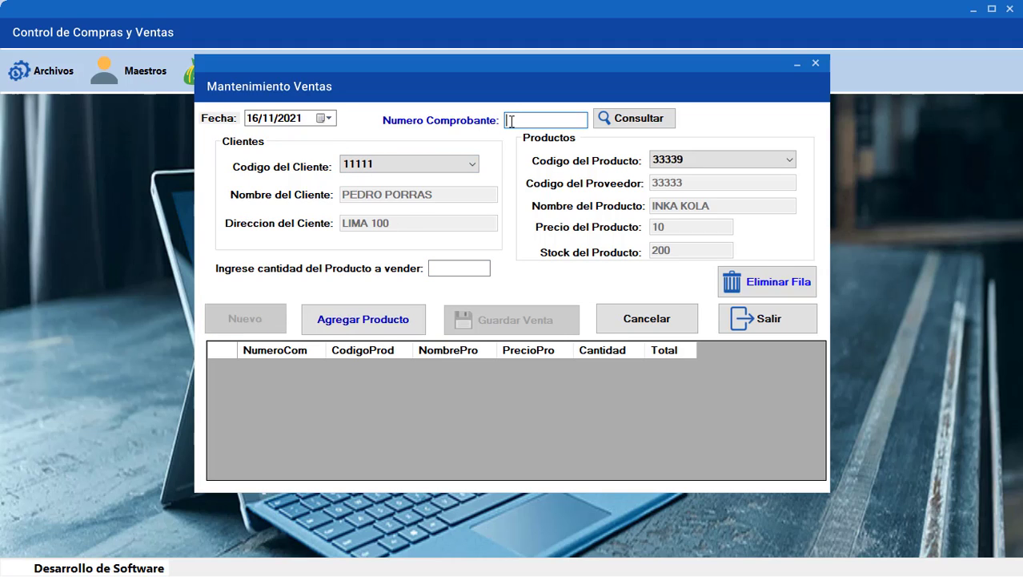
{"action": "type", "text": "7777"}
{"action": "type", "text": "77"}
{"action": "left_click", "coordinate": [458, 273]}
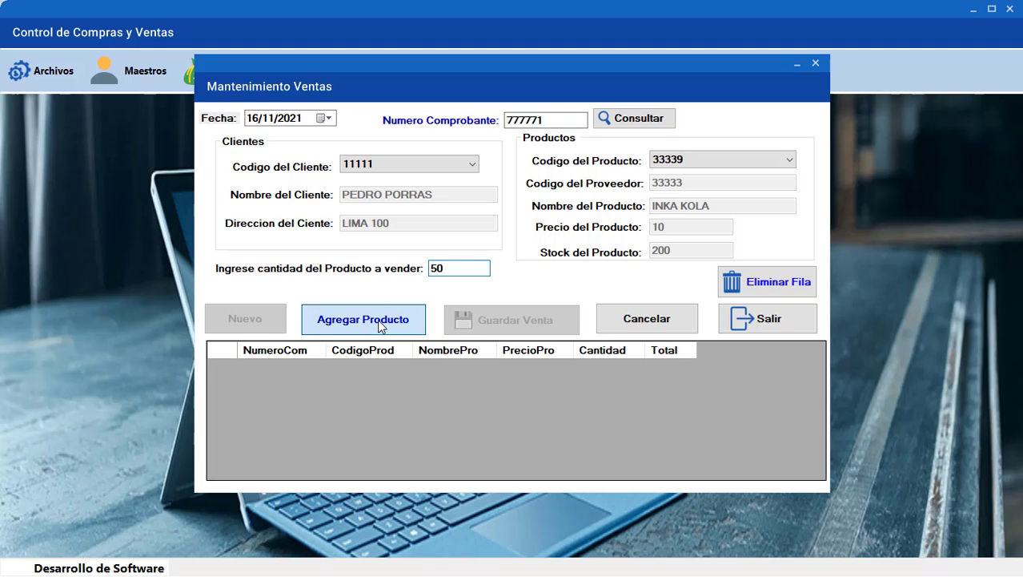
{"action": "left_click", "coordinate": [414, 320]}
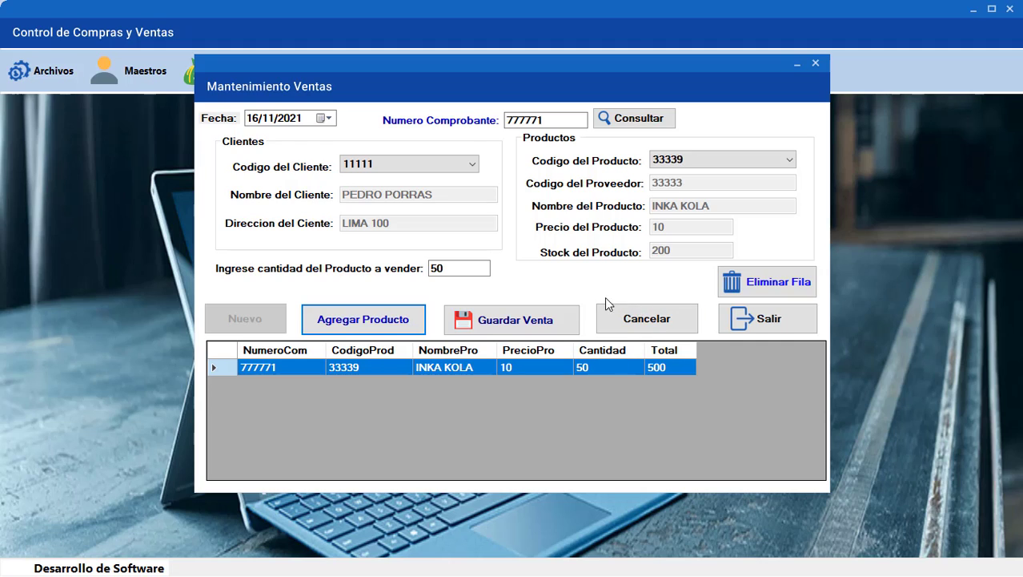
{"action": "left_click", "coordinate": [527, 325]}
{"action": "left_click", "coordinate": [548, 328]}
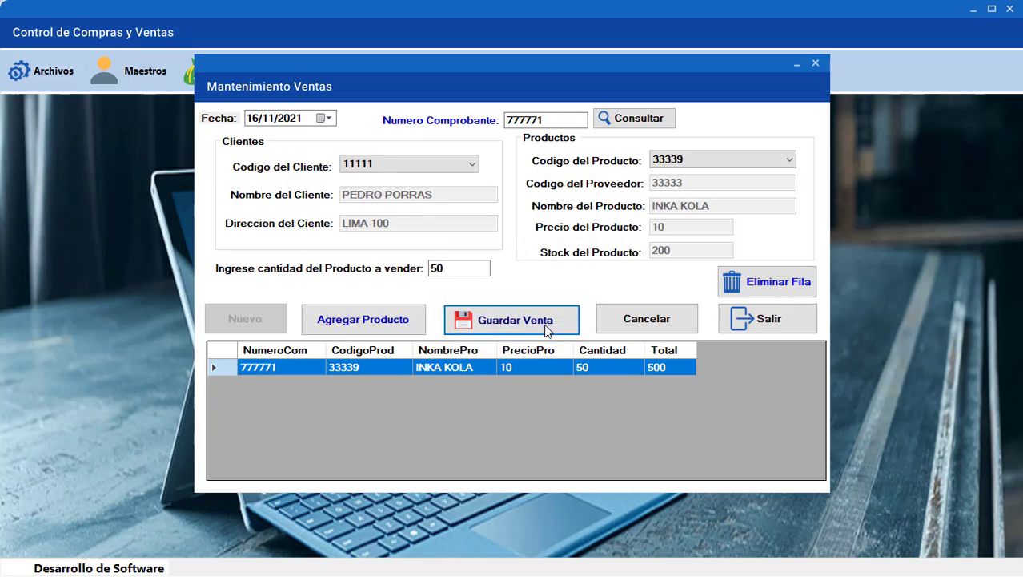
Close the sales form and confirm INKA KOLA stock has dropped to 150
{"action": "left_click", "coordinate": [737, 320]}
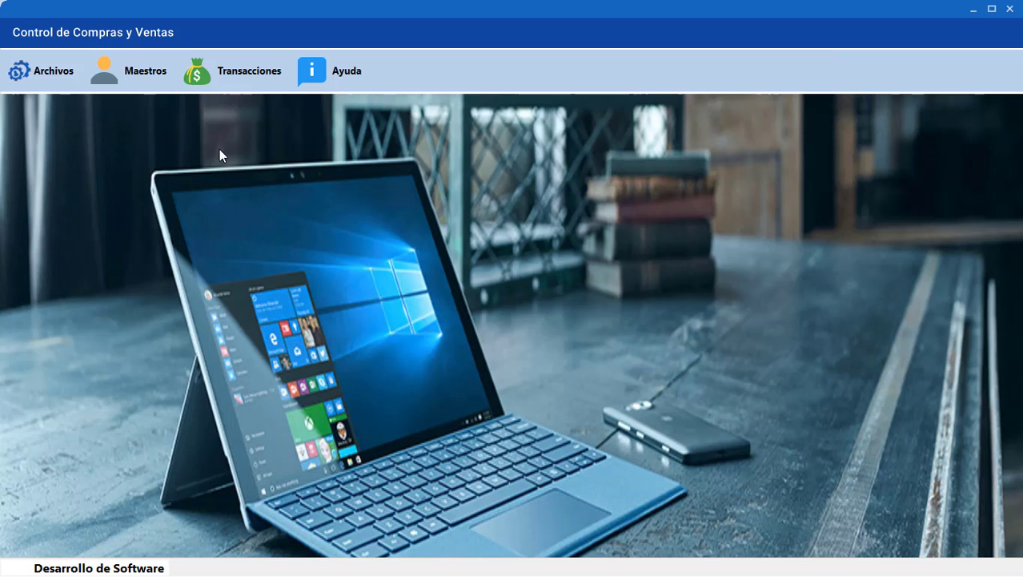
{"action": "left_click", "coordinate": [146, 80]}
{"action": "left_click", "coordinate": [150, 131]}
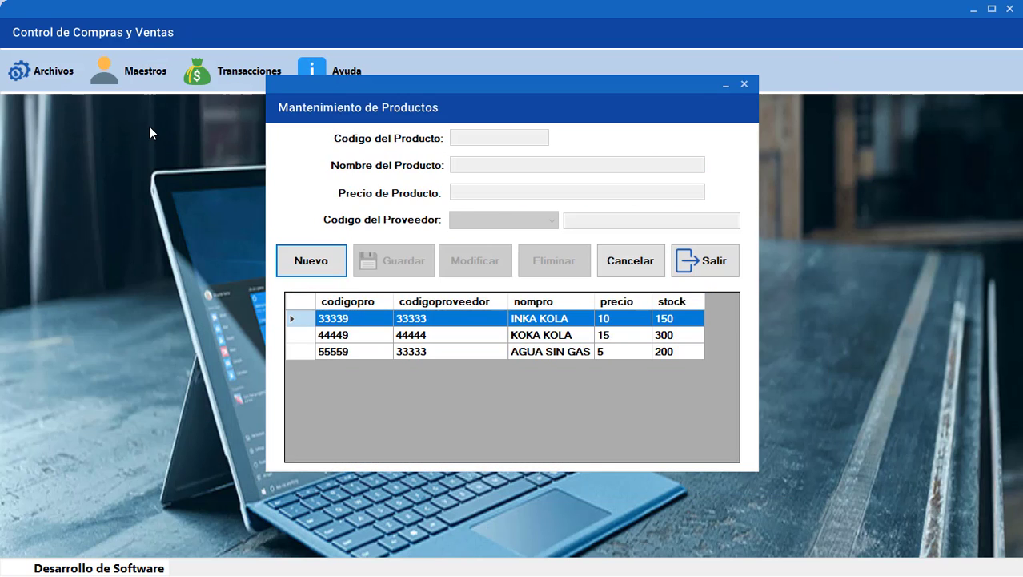
{"action": "left_click", "coordinate": [682, 322]}
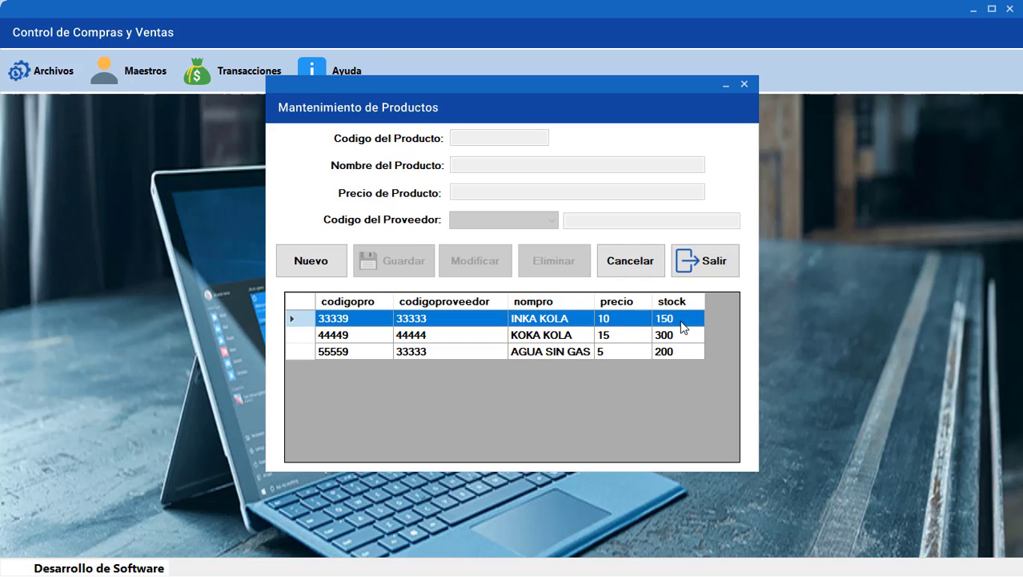
{"action": "left_click", "coordinate": [704, 268]}
Record and save sale voucher 999991 for 100 INKA KOLA, totalling 1000
{"action": "left_click", "coordinate": [242, 77]}
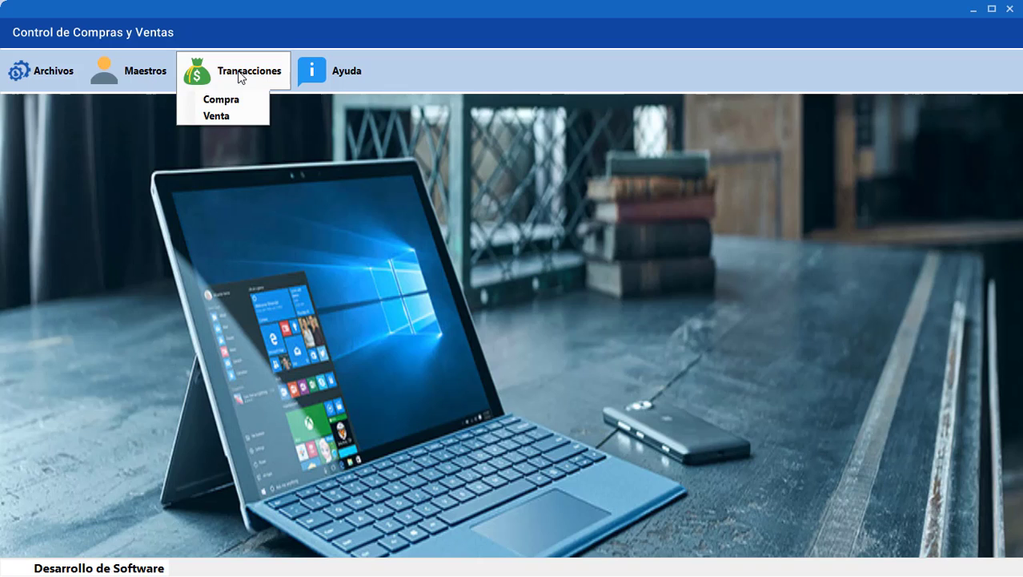
{"action": "left_click", "coordinate": [232, 112]}
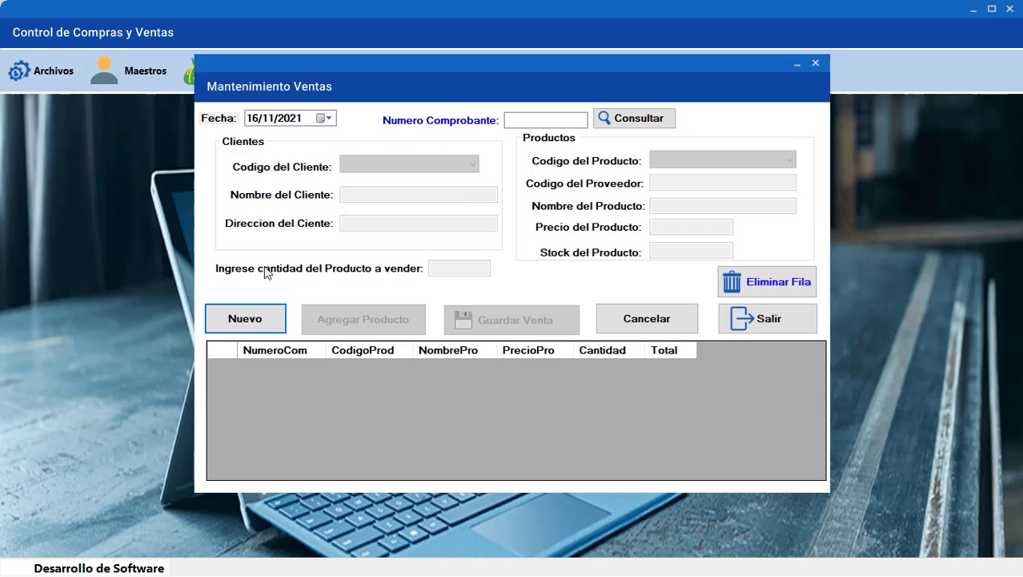
{"action": "left_click", "coordinate": [265, 318]}
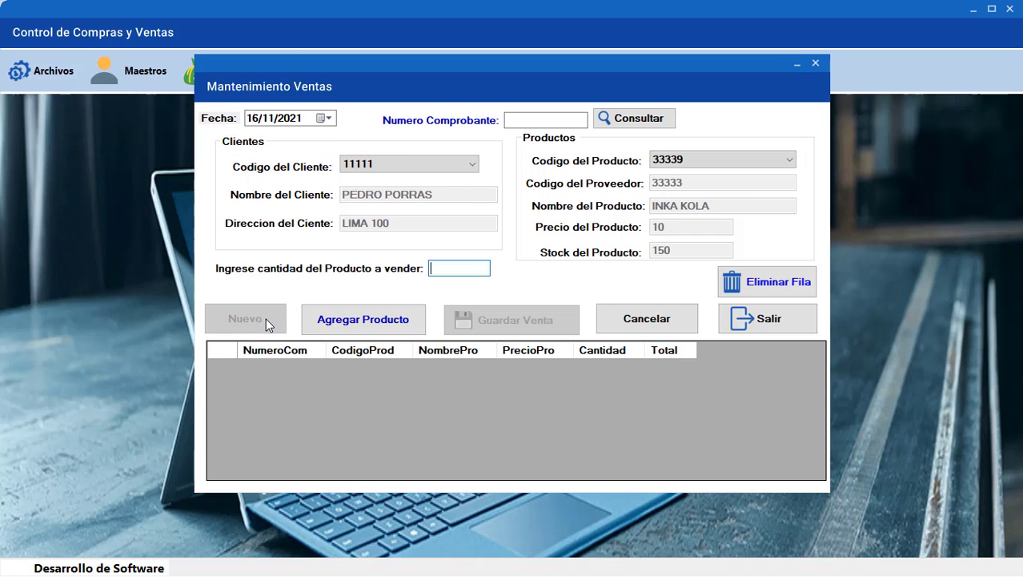
{"action": "left_click", "coordinate": [546, 120]}
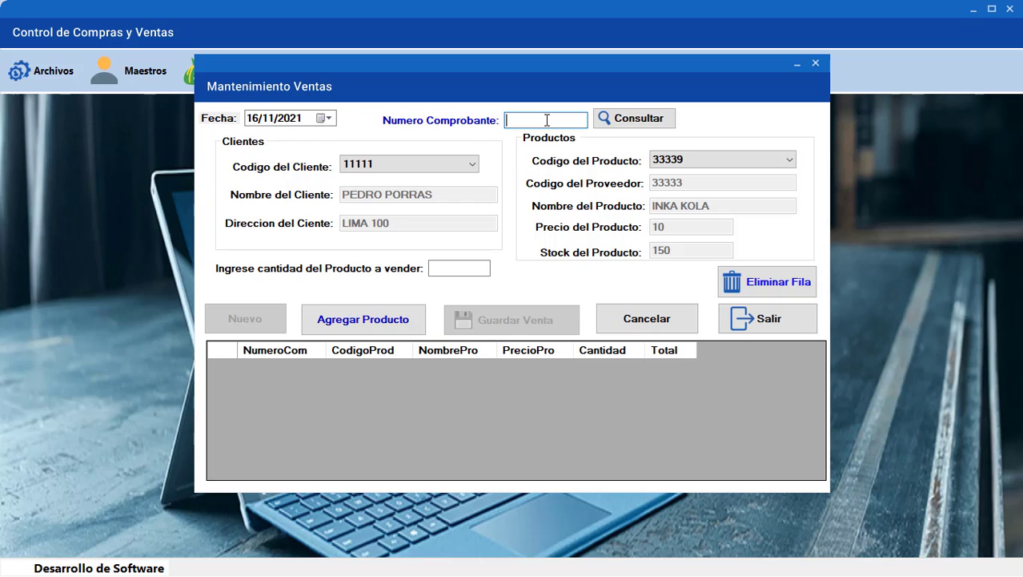
{"action": "type", "text": "9999991"}
{"action": "left_click", "coordinate": [452, 268]}
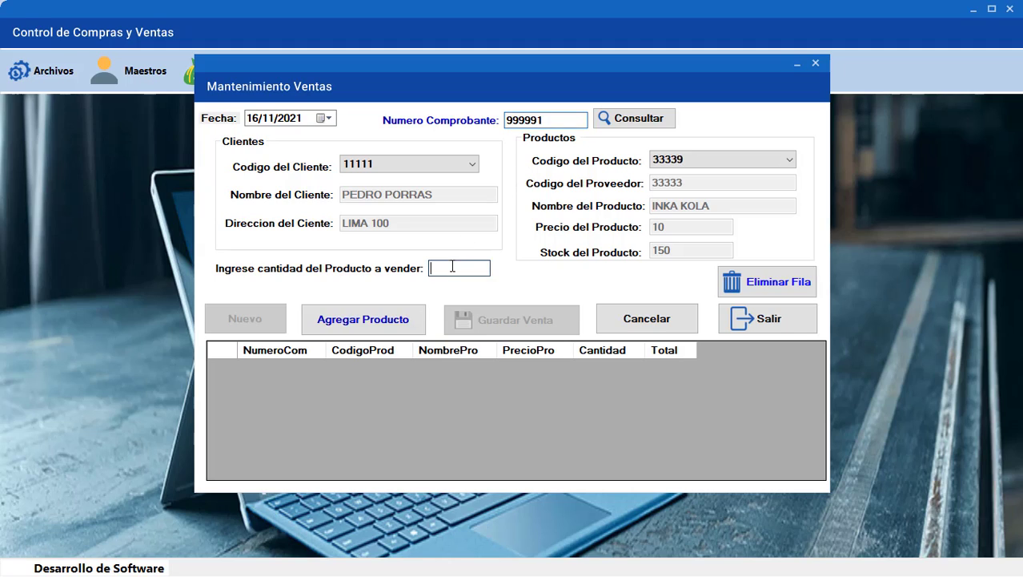
{"action": "type", "text": "100"}
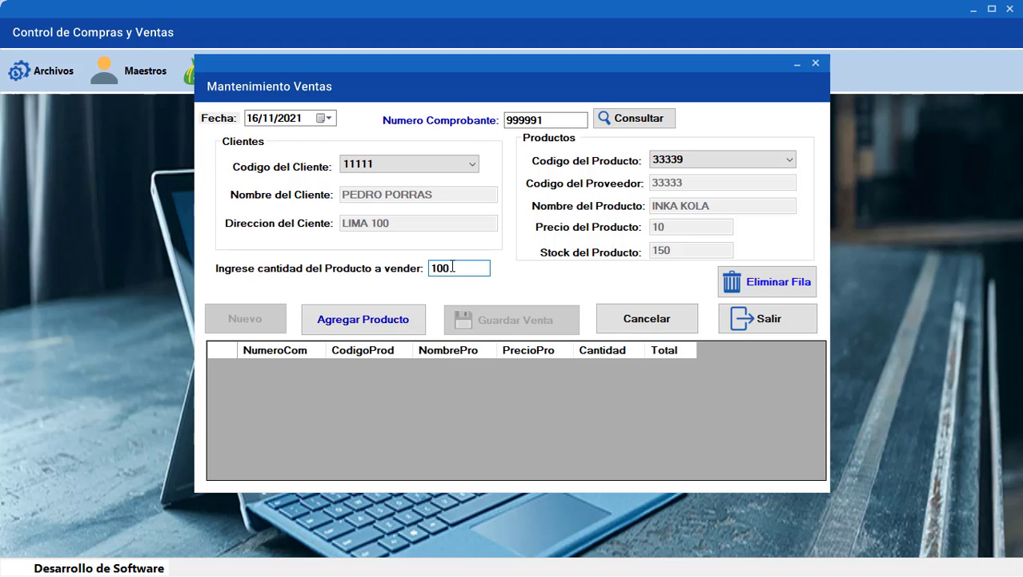
{"action": "left_click", "coordinate": [353, 330]}
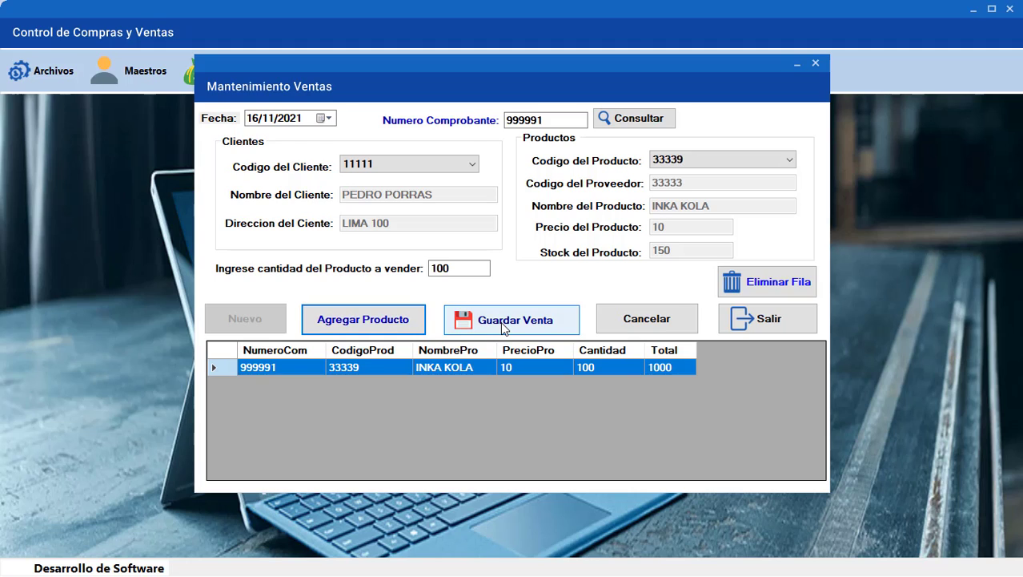
{"action": "left_click", "coordinate": [502, 326]}
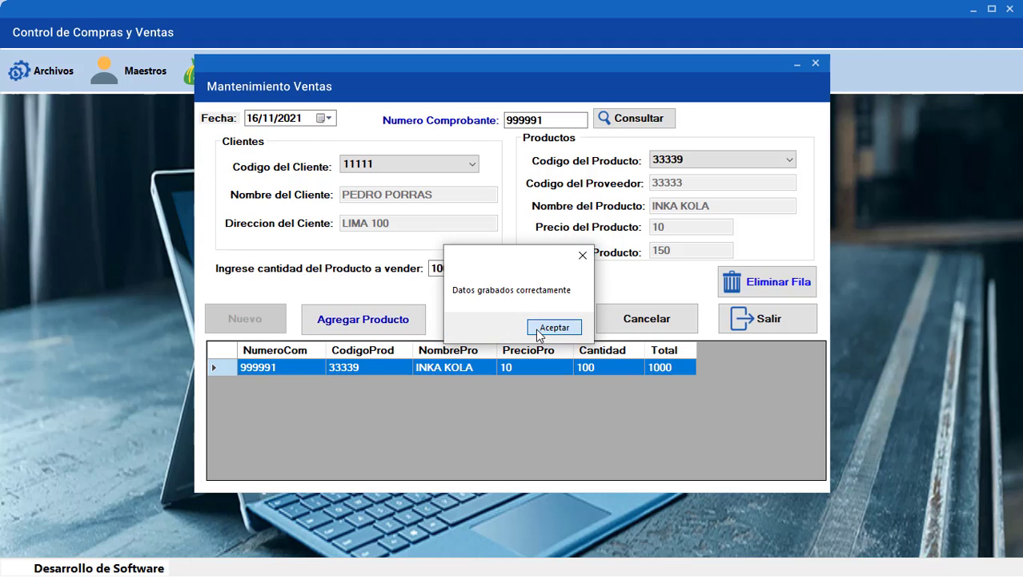
{"action": "left_click", "coordinate": [538, 329]}
Close the sales window and check product stock, with INKA KOLA at 50
{"action": "left_click", "coordinate": [765, 317]}
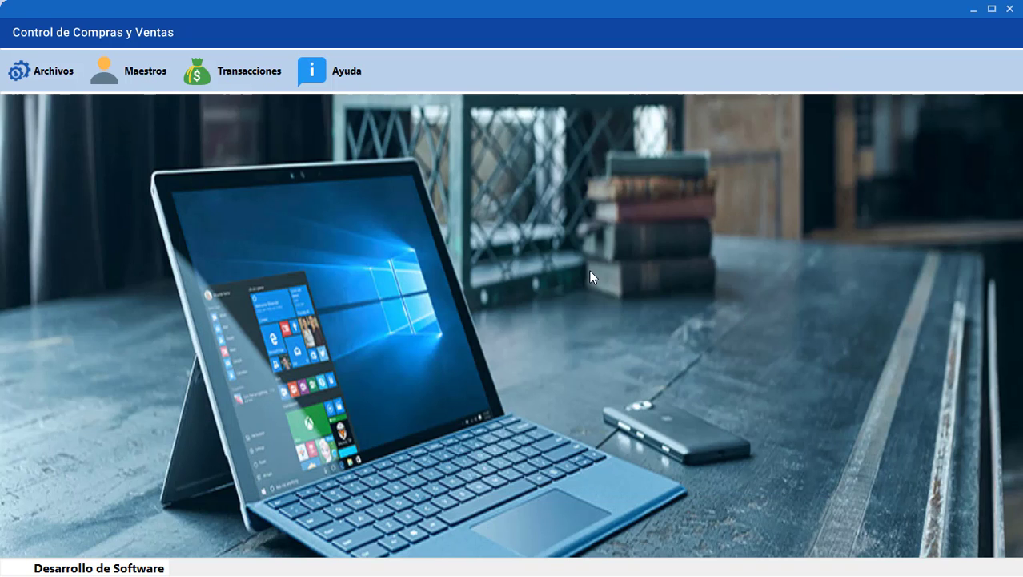
{"action": "left_click", "coordinate": [151, 83]}
{"action": "left_click", "coordinate": [153, 130]}
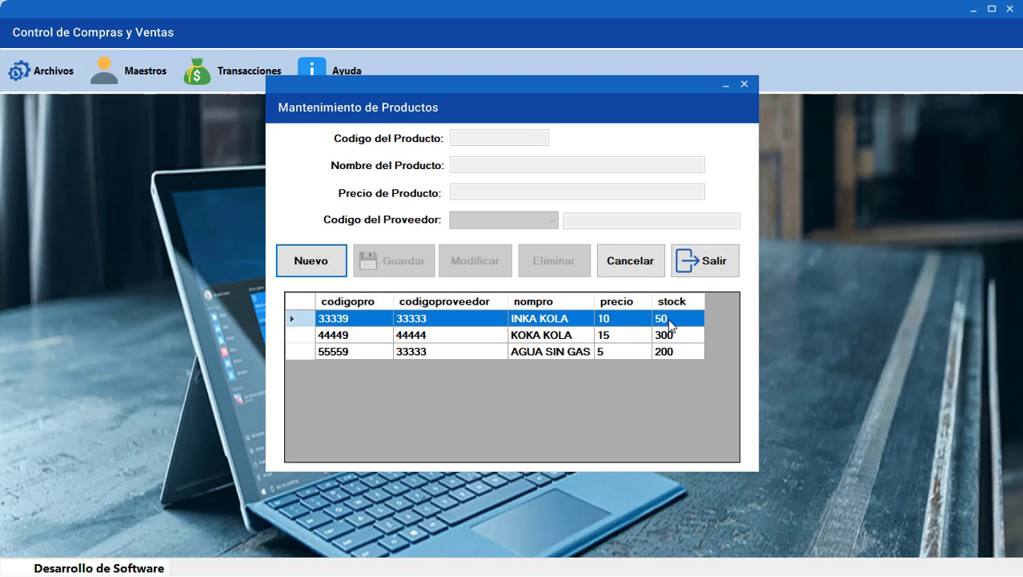
{"action": "left_click", "coordinate": [706, 266]}
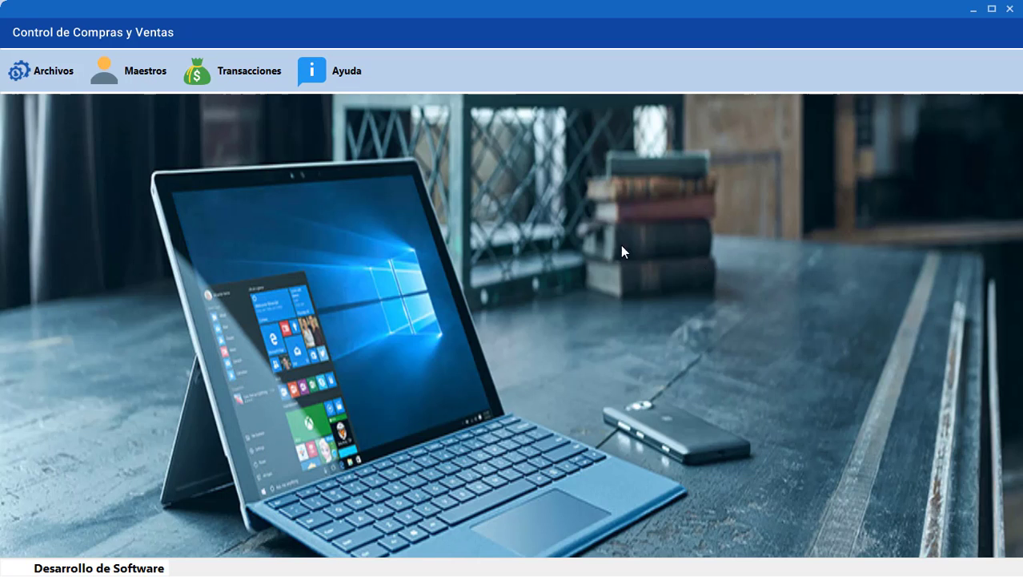
Start new sale voucher 555551 and add 100 KOKA KOLA (44449), worth 1500
{"action": "left_click", "coordinate": [241, 70]}
{"action": "left_click", "coordinate": [240, 115]}
{"action": "left_click", "coordinate": [266, 312]}
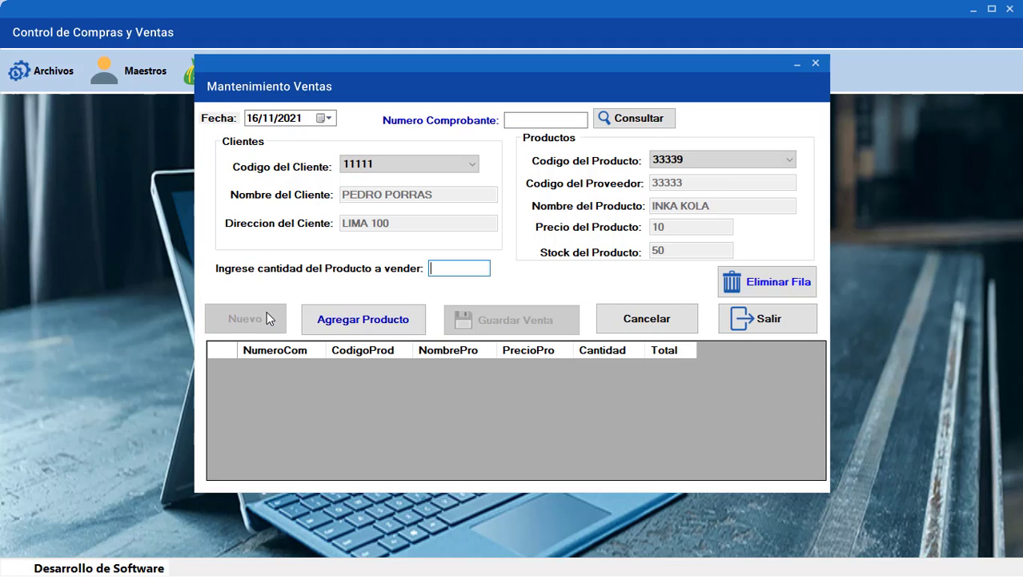
{"action": "left_click", "coordinate": [511, 121]}
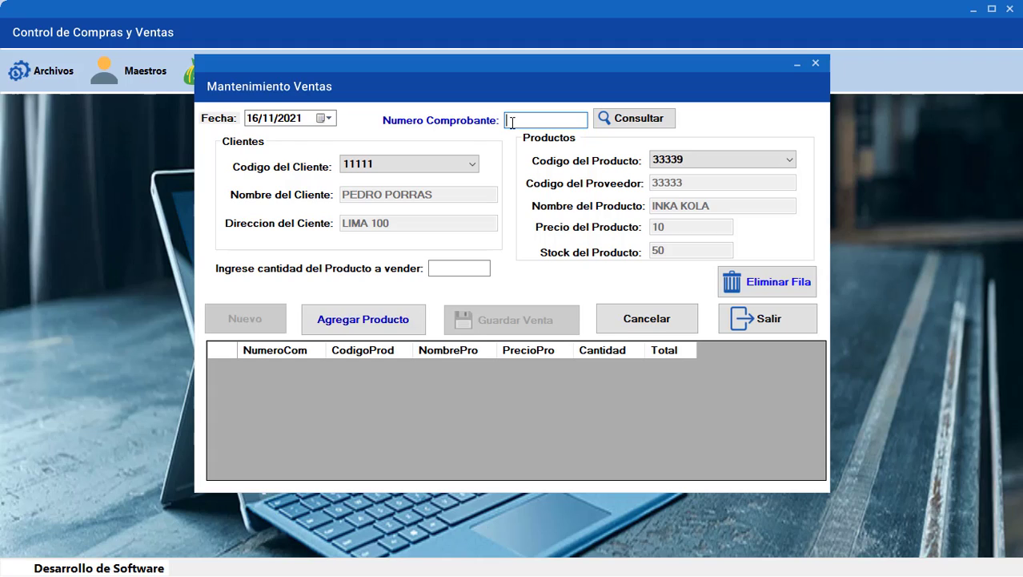
{"action": "type", "text": "5555551"}
{"action": "left_click", "coordinate": [680, 159]}
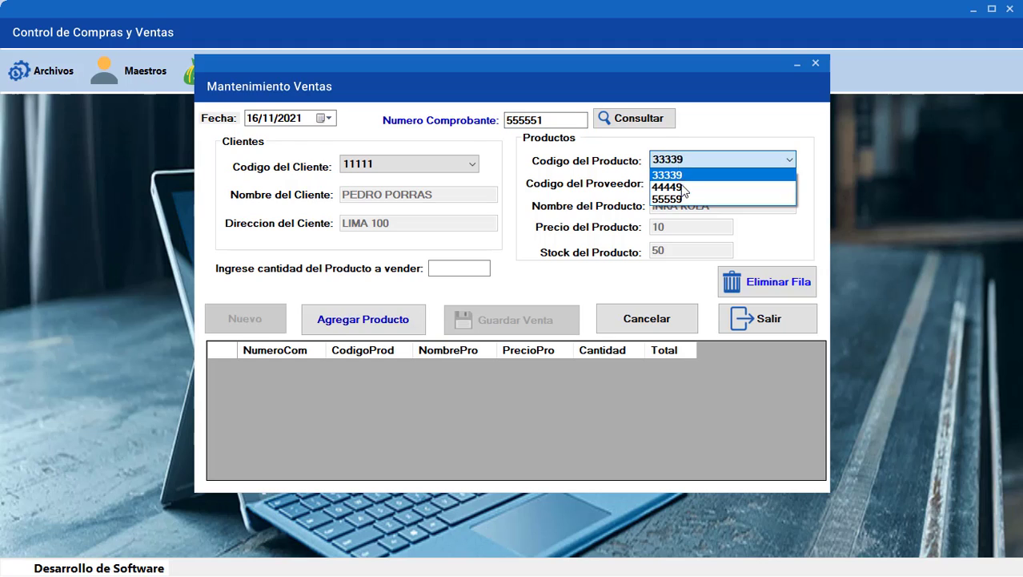
{"action": "left_click", "coordinate": [681, 188]}
{"action": "left_click", "coordinate": [459, 267]}
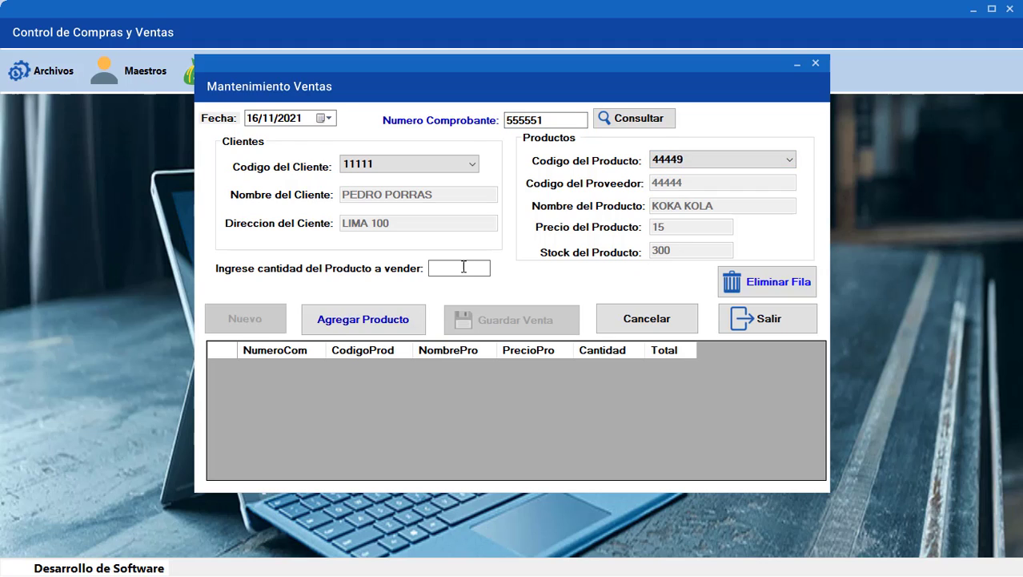
{"action": "type", "text": "100"}
{"action": "left_click", "coordinate": [404, 322]}
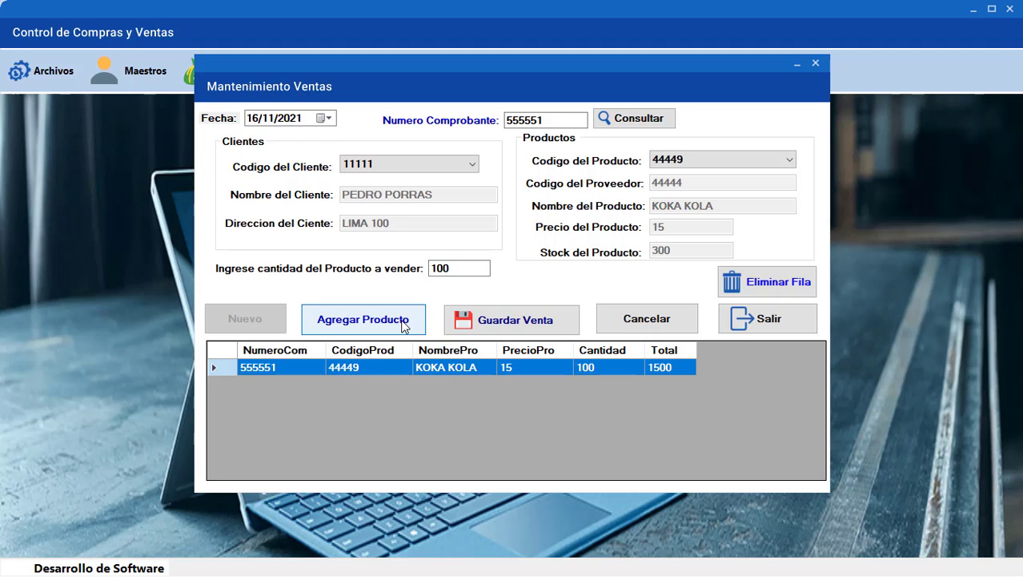
Switch the sale's client to the other one and back to the first client
{"action": "left_click", "coordinate": [412, 167]}
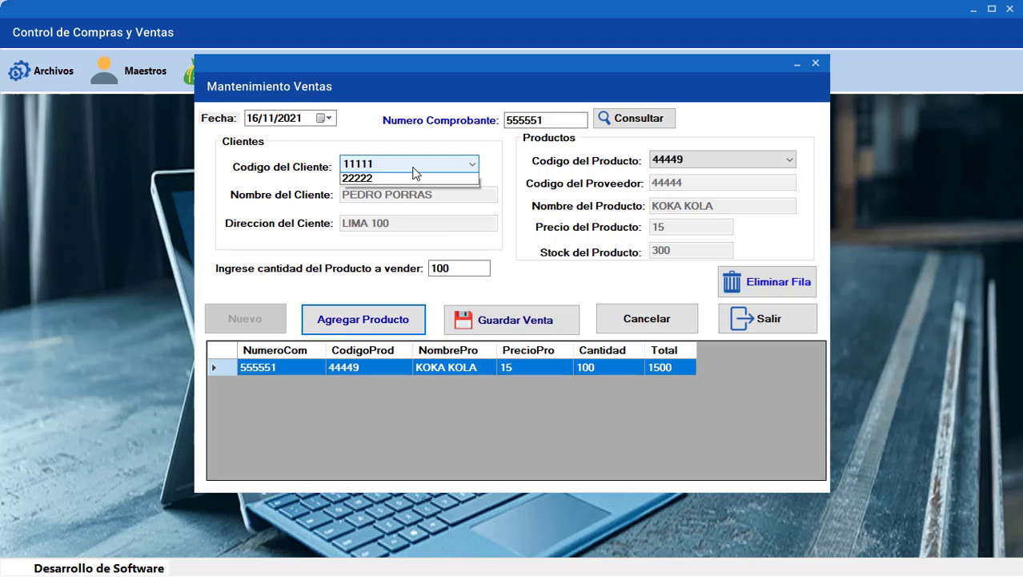
{"action": "left_click", "coordinate": [409, 190]}
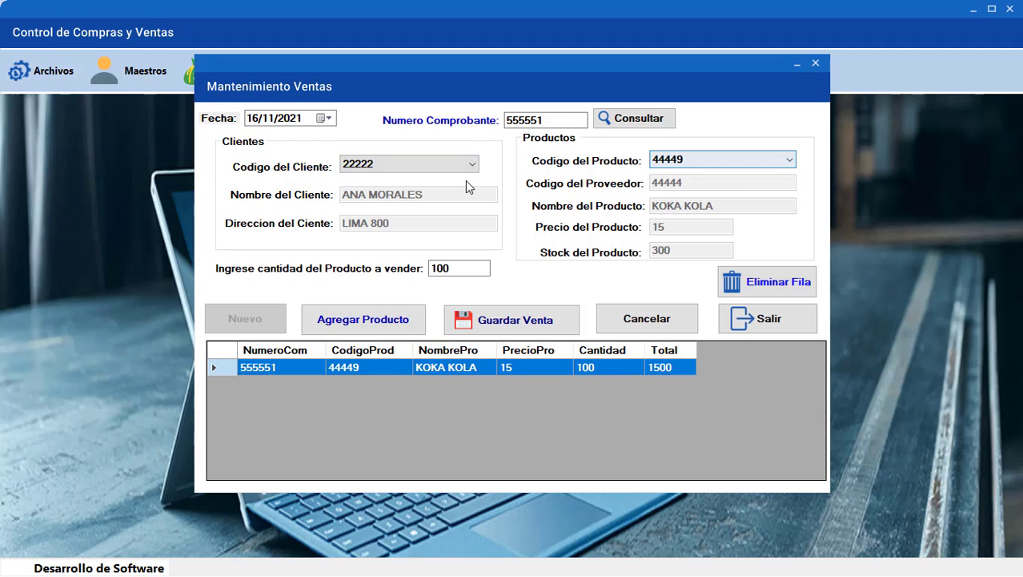
{"action": "left_click", "coordinate": [428, 166]}
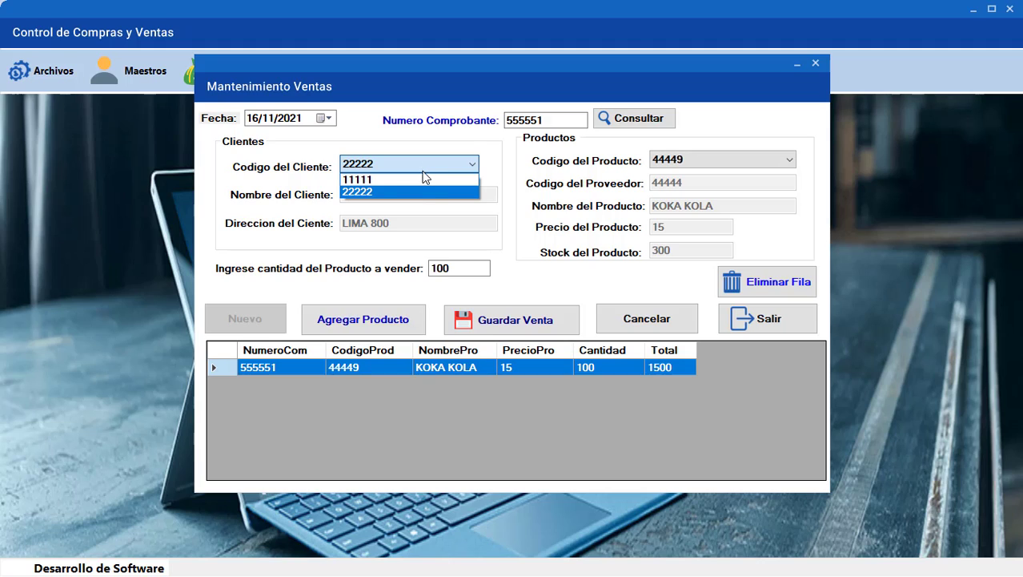
{"action": "left_click", "coordinate": [423, 181]}
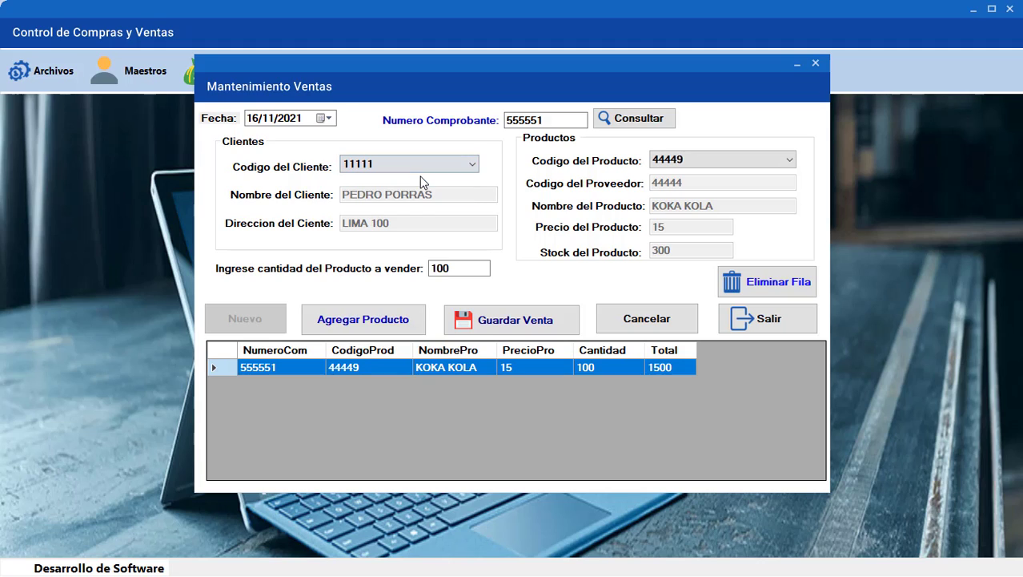
Add 50 AGUA SIN GAS (55559), worth 250, as a second line and save the sale
{"action": "left_click", "coordinate": [701, 162]}
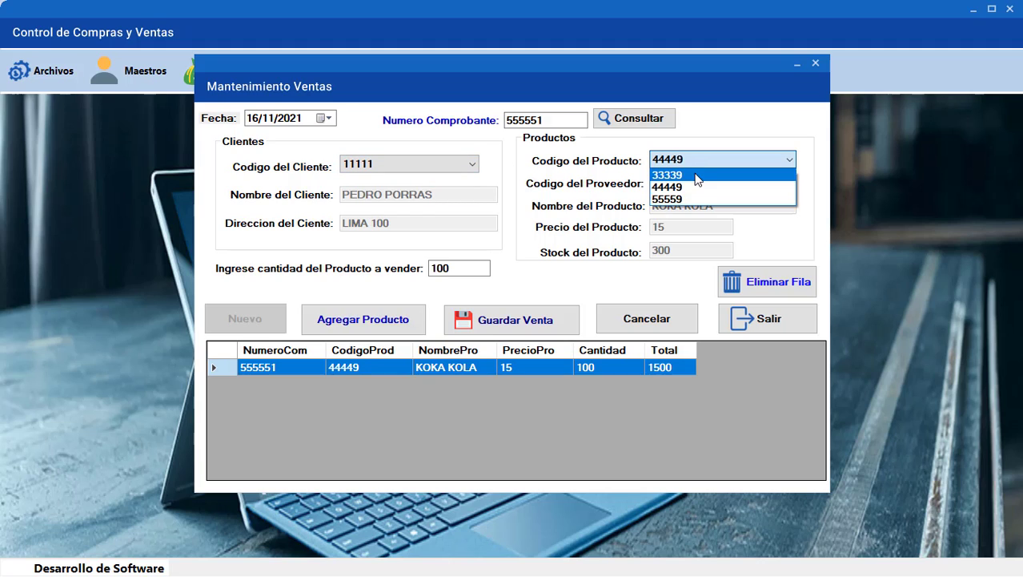
{"action": "left_click", "coordinate": [694, 174]}
{"action": "left_click", "coordinate": [693, 161]}
{"action": "left_click", "coordinate": [692, 185]}
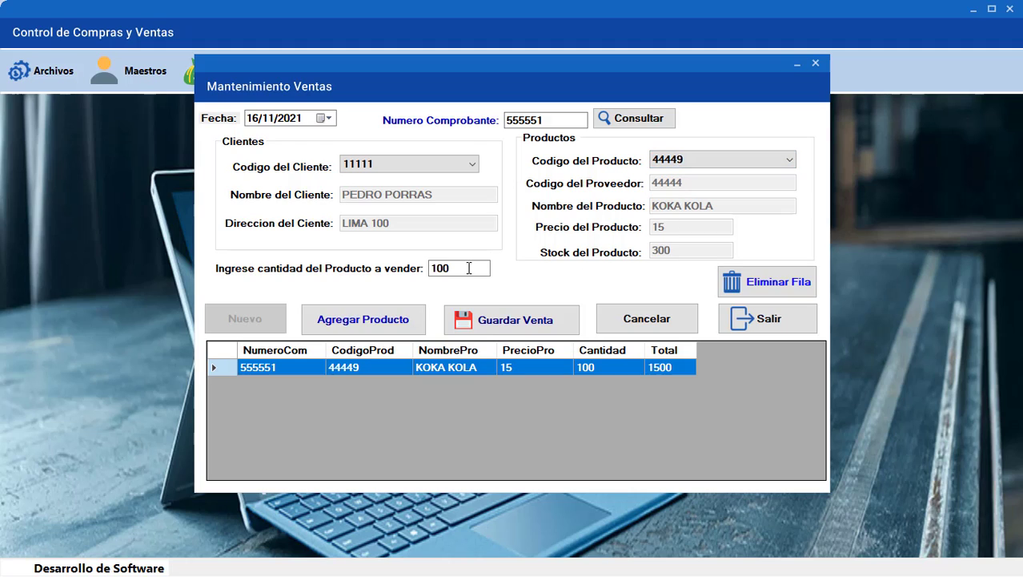
{"action": "left_click", "coordinate": [715, 156]}
{"action": "left_click", "coordinate": [699, 197]}
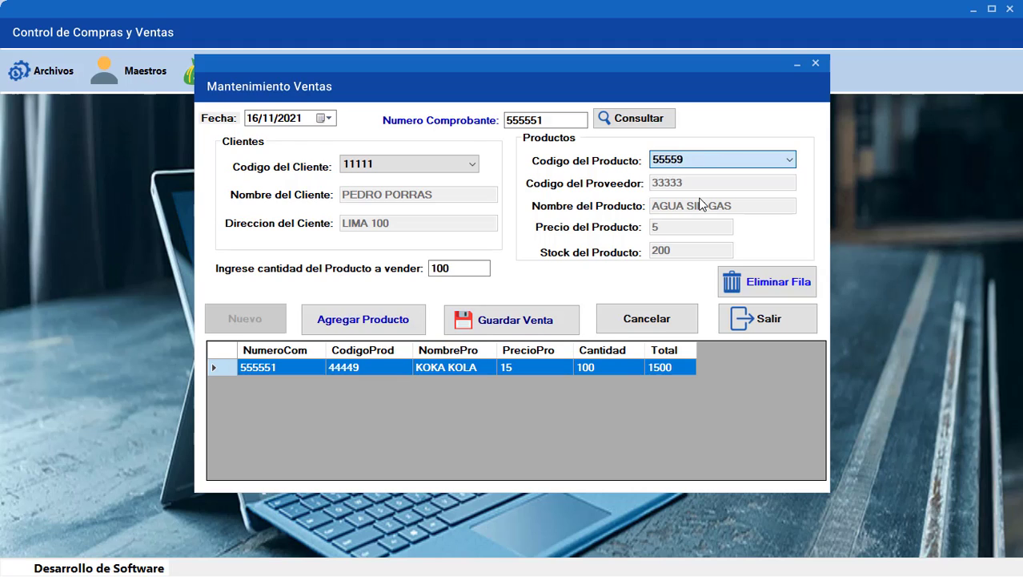
{"action": "left_click", "coordinate": [454, 267]}
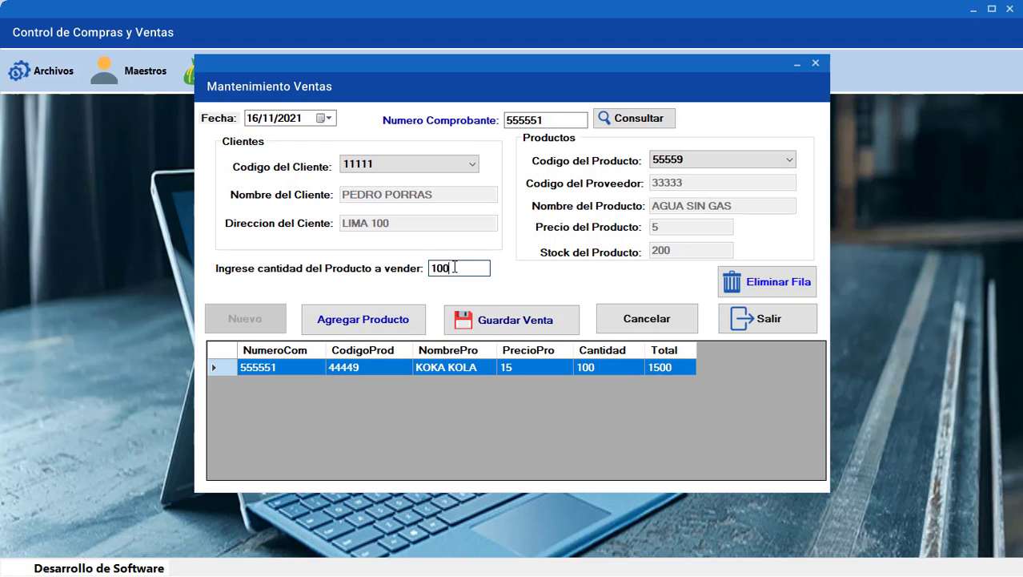
{"action": "left_click_drag", "start_coordinate": [454, 268], "coordinate": [412, 272]}
{"action": "type", "text": "50"}
{"action": "left_click", "coordinate": [394, 317]}
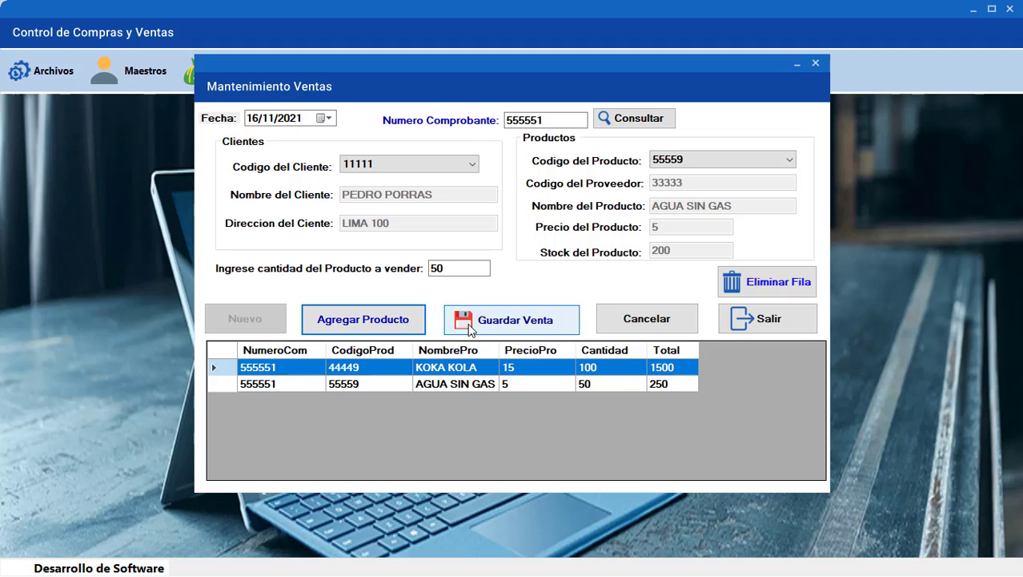
{"action": "left_click", "coordinate": [496, 324]}
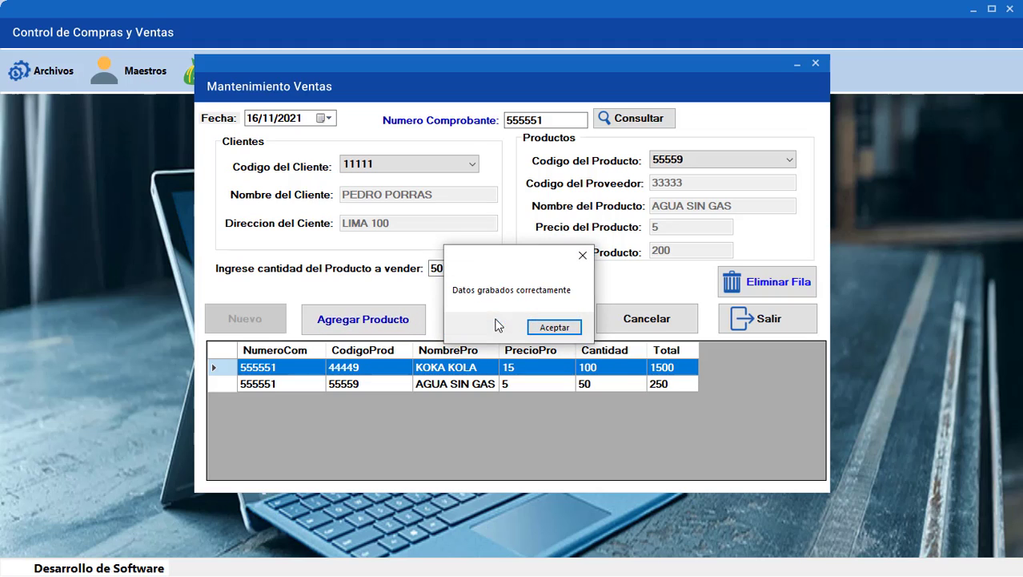
Acknowledge the save and look up the saved sale by its voucher number
{"action": "left_click", "coordinate": [535, 326]}
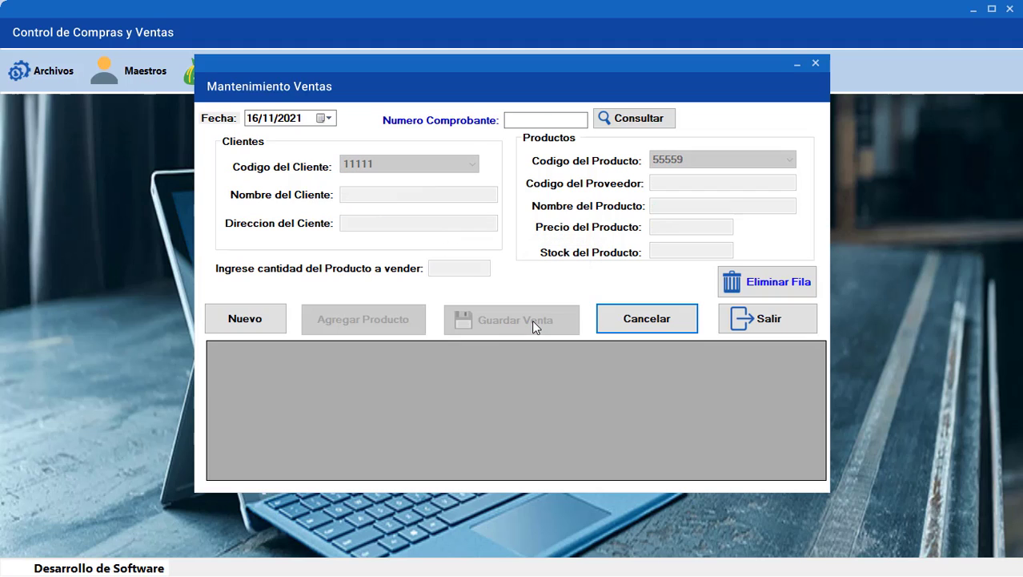
{"action": "left_click", "coordinate": [516, 122]}
{"action": "type", "text": "5"}
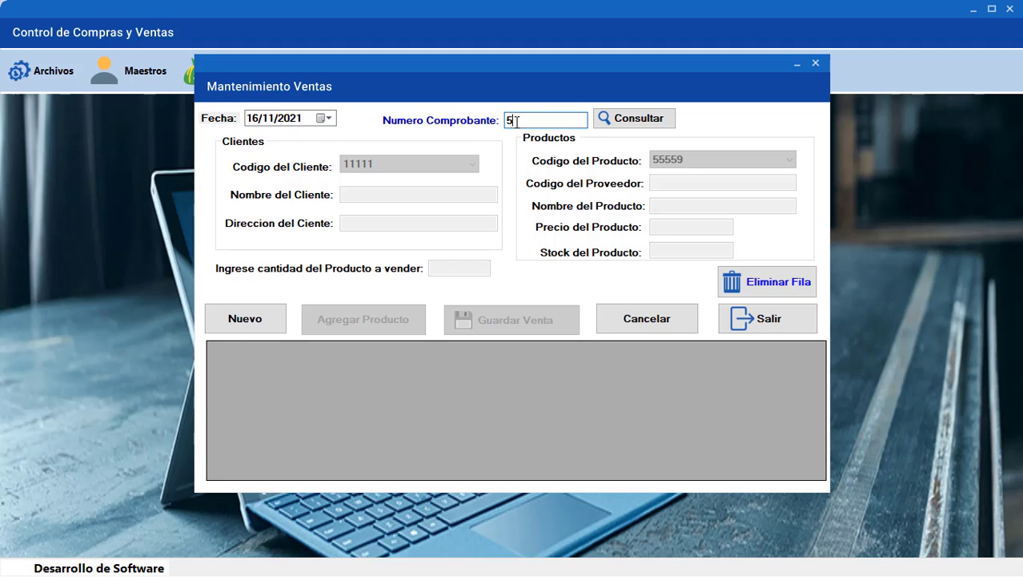
{"action": "type", "text": "555551"}
{"action": "left_click", "coordinate": [617, 118]}
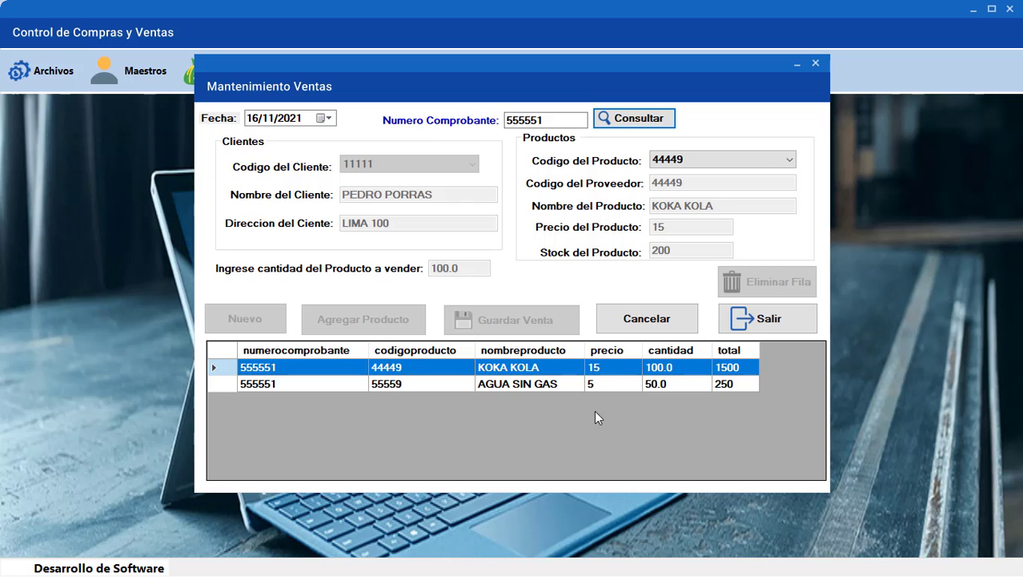
Check product stock: INKA KOLA 50, KOKA KOLA 200, AGUA SIN GAS 150
{"action": "left_click", "coordinate": [783, 316]}
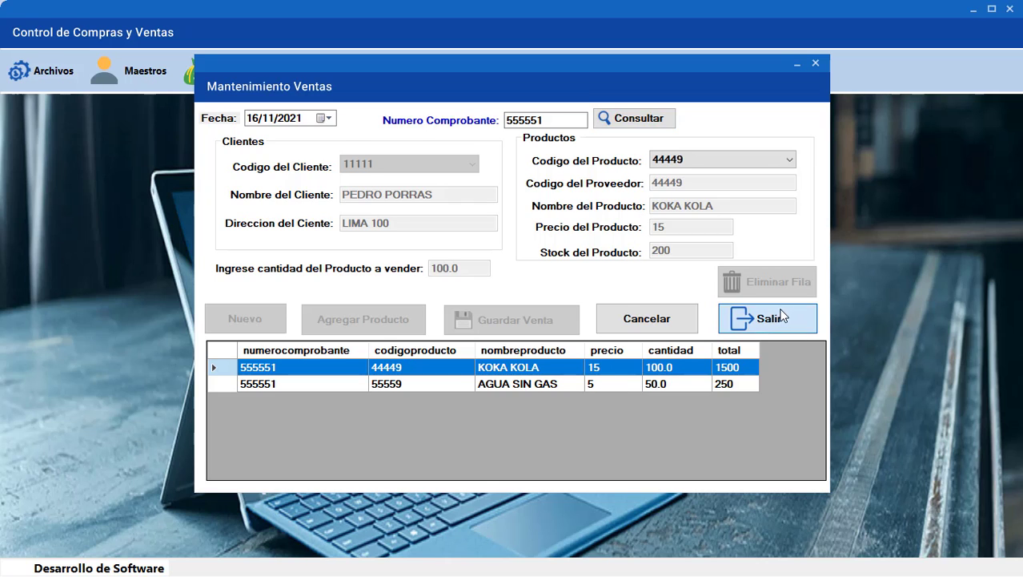
{"action": "left_click", "coordinate": [145, 72]}
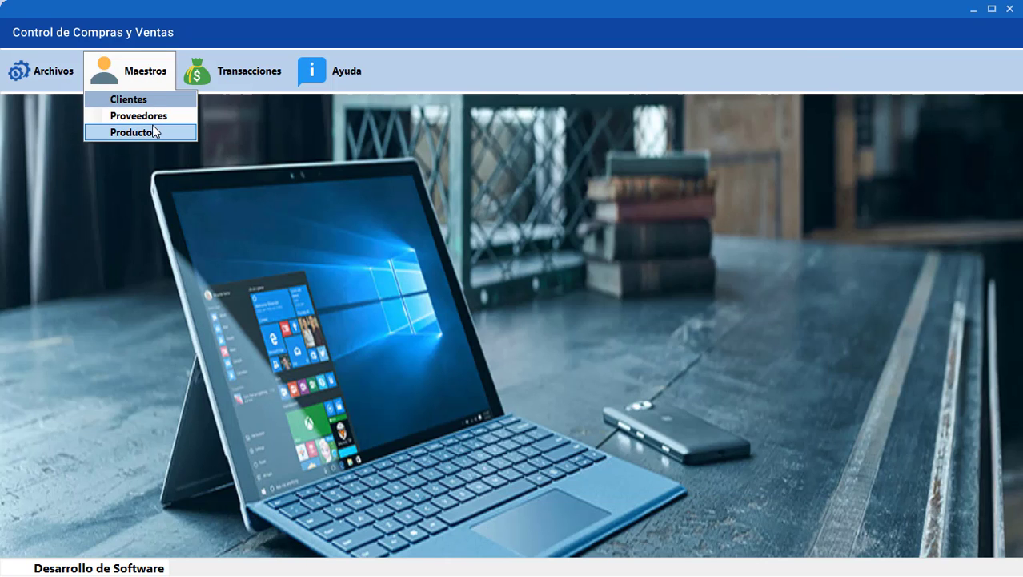
{"action": "left_click", "coordinate": [152, 126]}
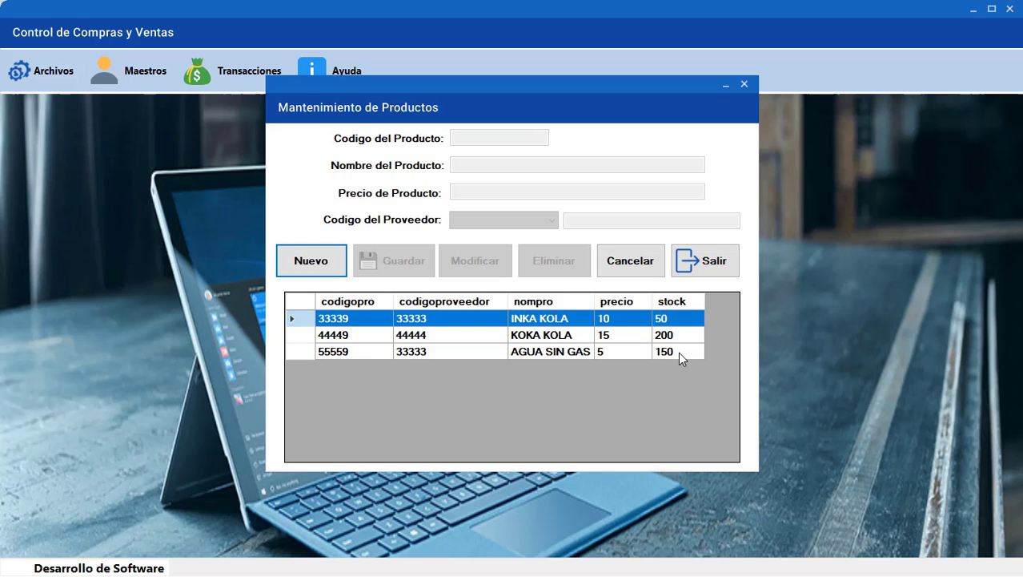
{"action": "left_click", "coordinate": [706, 264]}
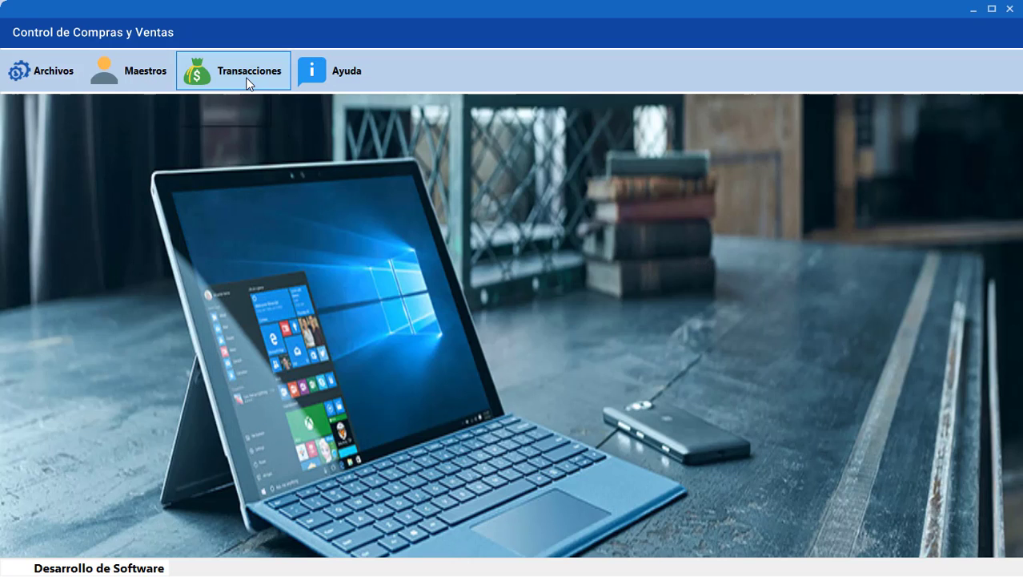
Start a new sale and try adding 250 KOKA KOLA (44449), exceeding available stock
{"action": "left_click", "coordinate": [246, 80]}
{"action": "left_click", "coordinate": [231, 117]}
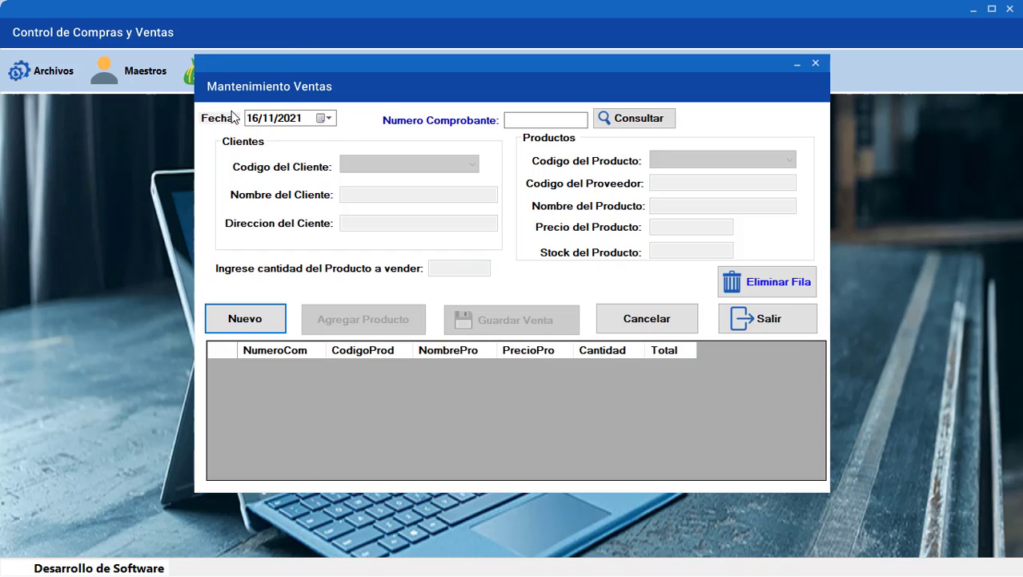
{"action": "left_click", "coordinate": [509, 120]}
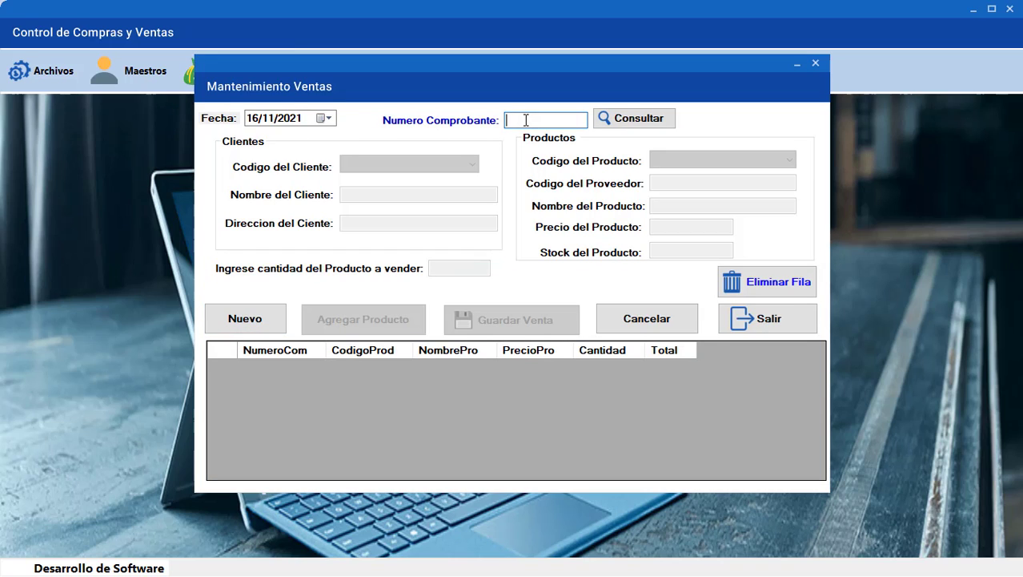
{"action": "type", "text": "555551"}
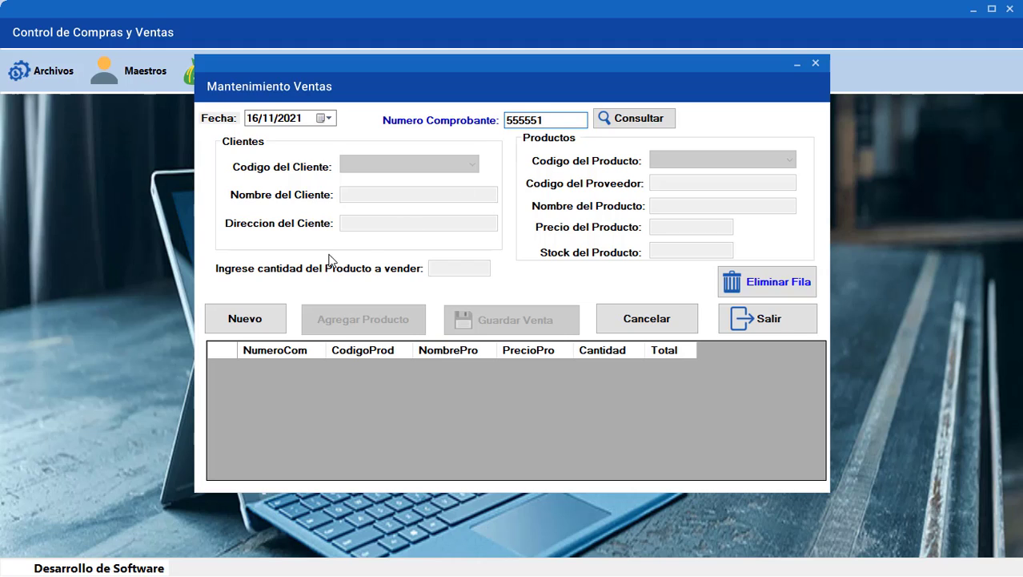
{"action": "left_click", "coordinate": [263, 318]}
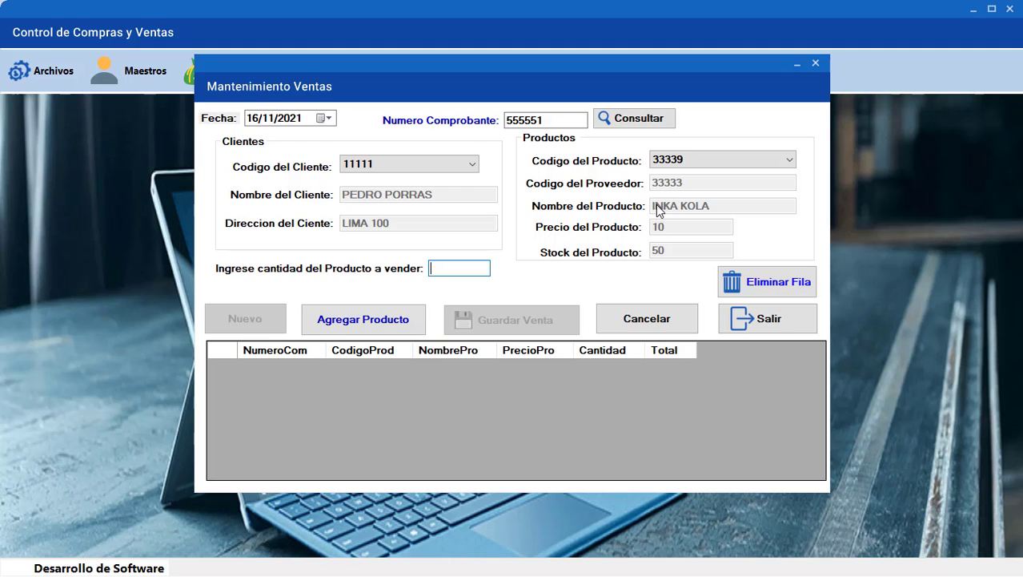
{"action": "left_click", "coordinate": [681, 164]}
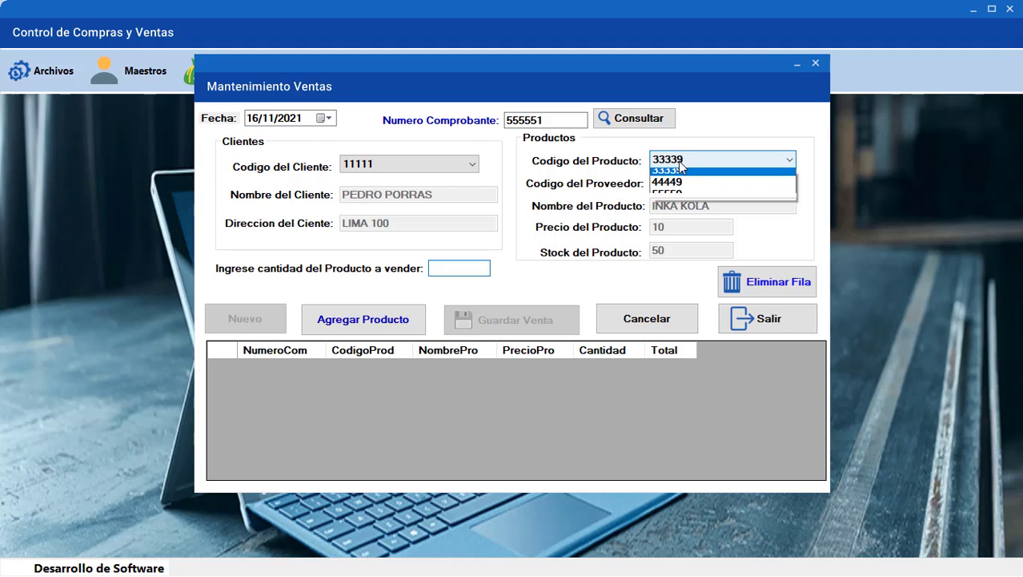
{"action": "left_click", "coordinate": [685, 189]}
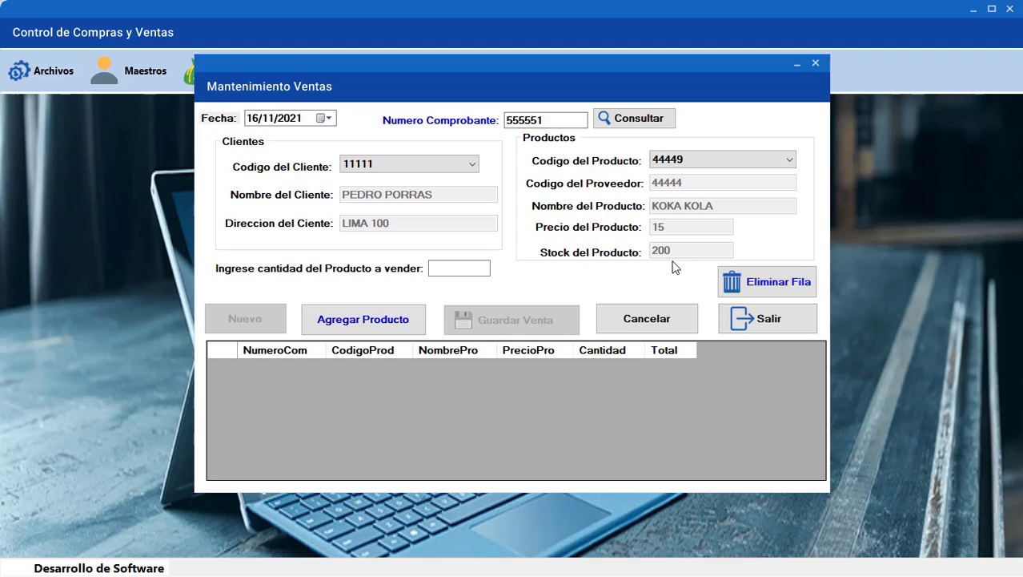
{"action": "left_click", "coordinate": [473, 268]}
{"action": "type", "text": "250"}
{"action": "left_click", "coordinate": [374, 324]}
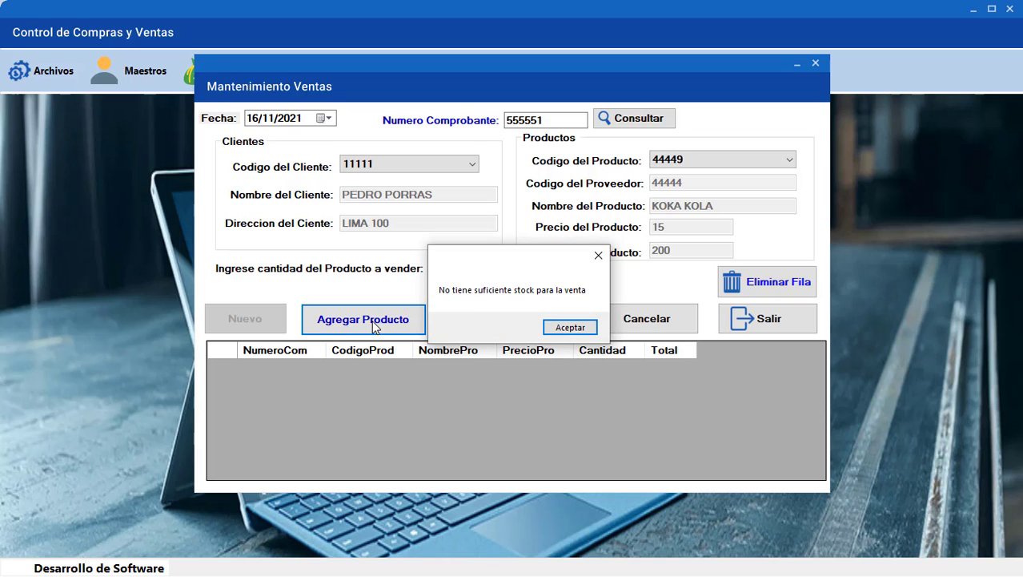
Reduce the quantity to 200 KOKA KOLA and add the line to the sale
{"action": "left_click", "coordinate": [549, 330]}
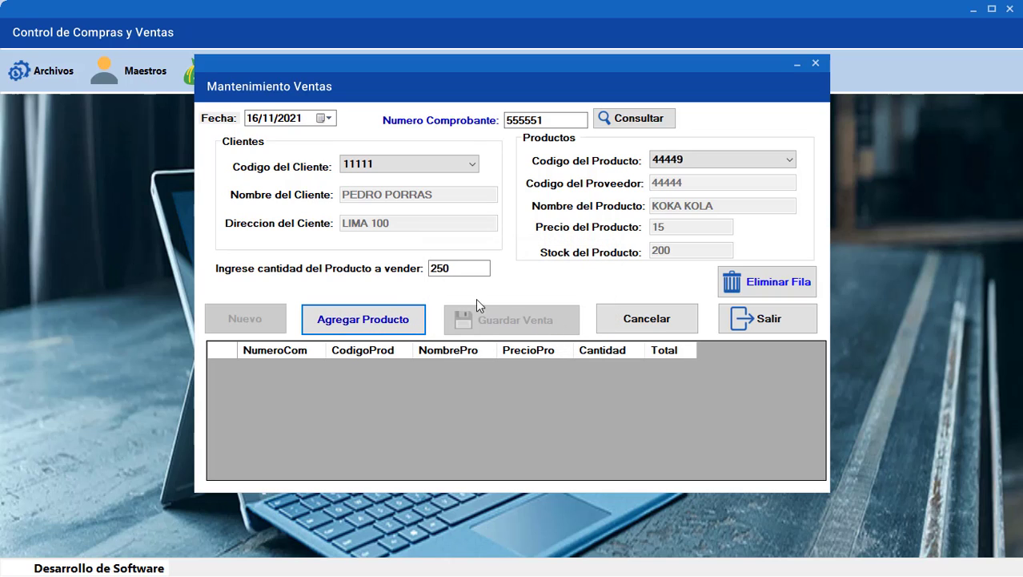
{"action": "left_click", "coordinate": [443, 267]}
{"action": "key", "text": "BackSpace"}
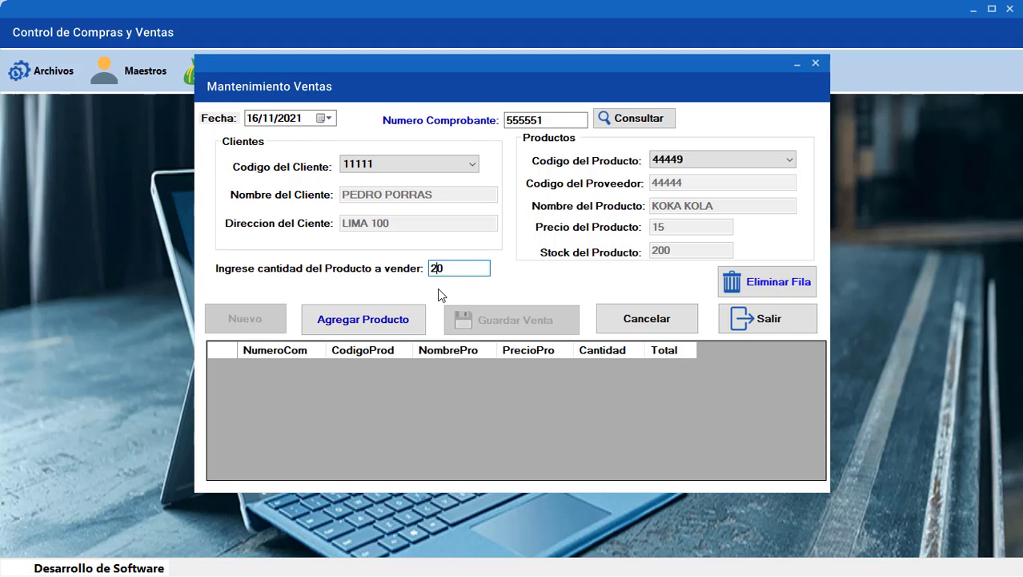
{"action": "type", "text": "0"}
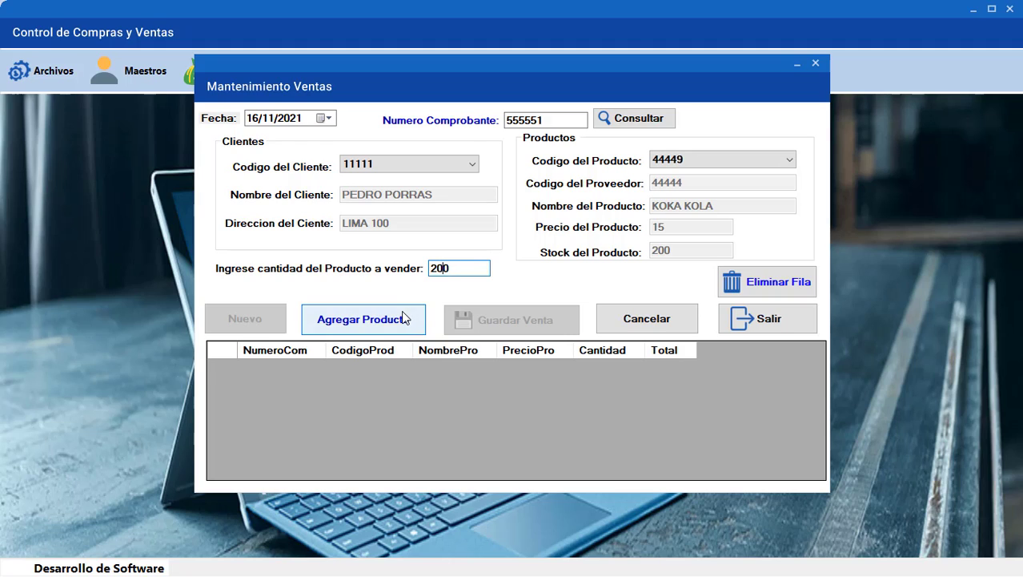
{"action": "left_click", "coordinate": [403, 318]}
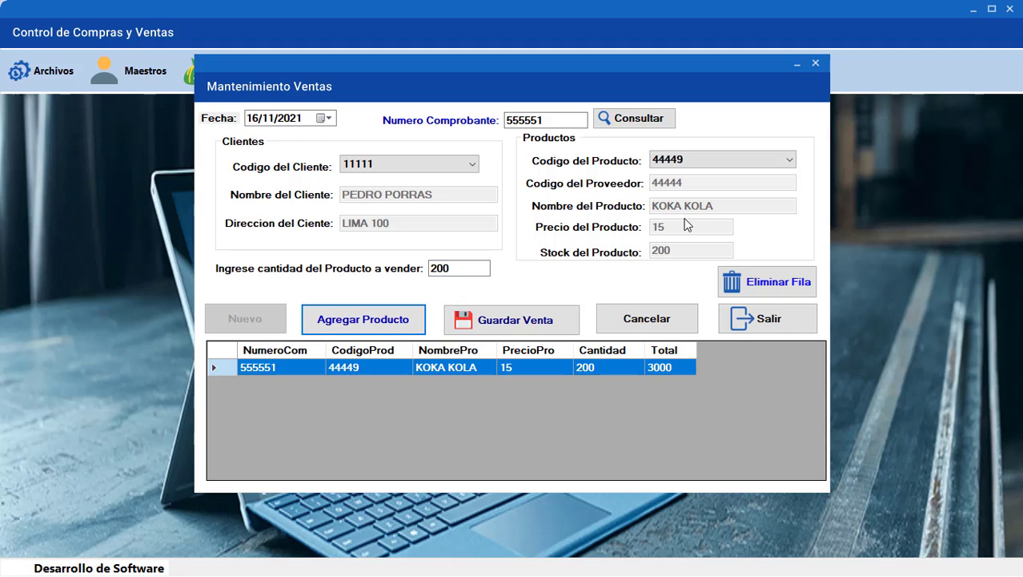
Save the sale as voucher 555552 totalling 3000 after duplicate-voucher warnings
{"action": "left_click", "coordinate": [523, 318]}
{"action": "left_click", "coordinate": [583, 327]}
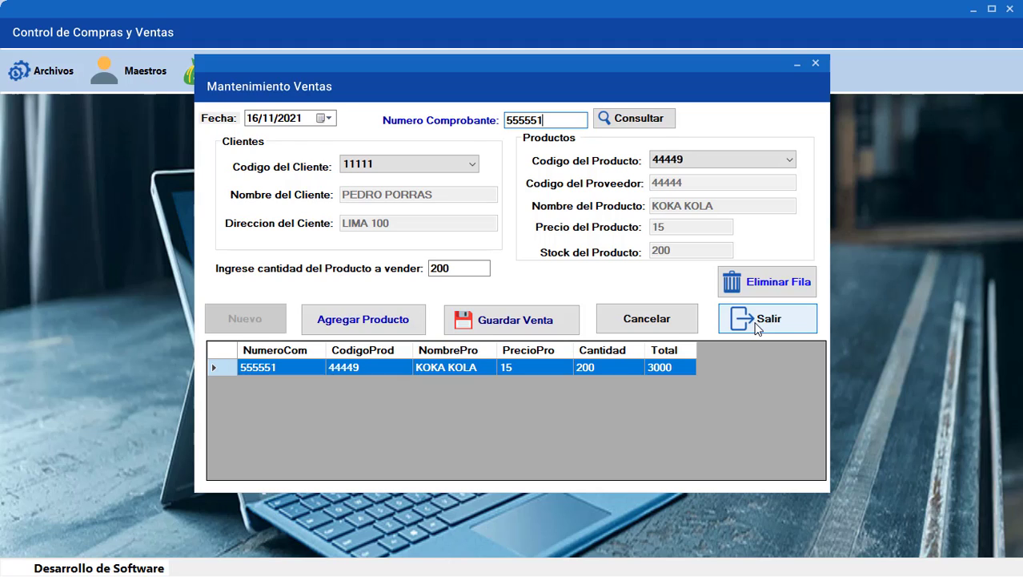
{"action": "left_click", "coordinate": [499, 322]}
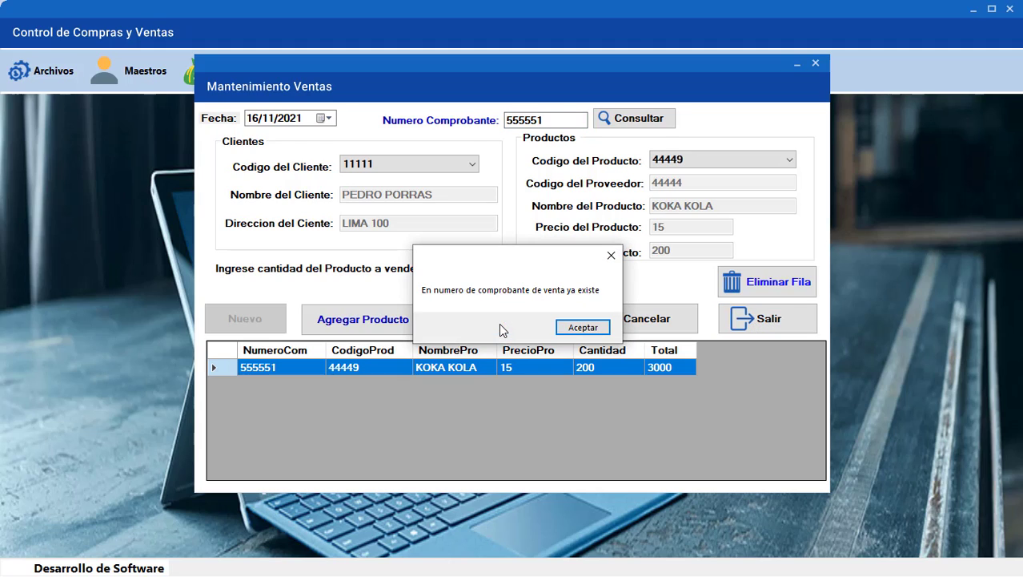
{"action": "left_click", "coordinate": [564, 327]}
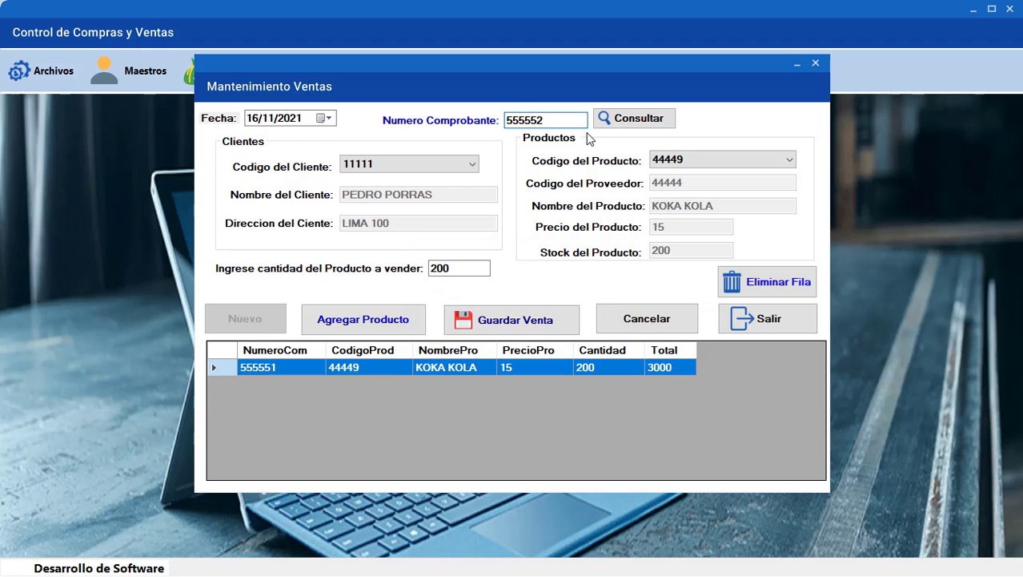
{"action": "left_click", "coordinate": [504, 324]}
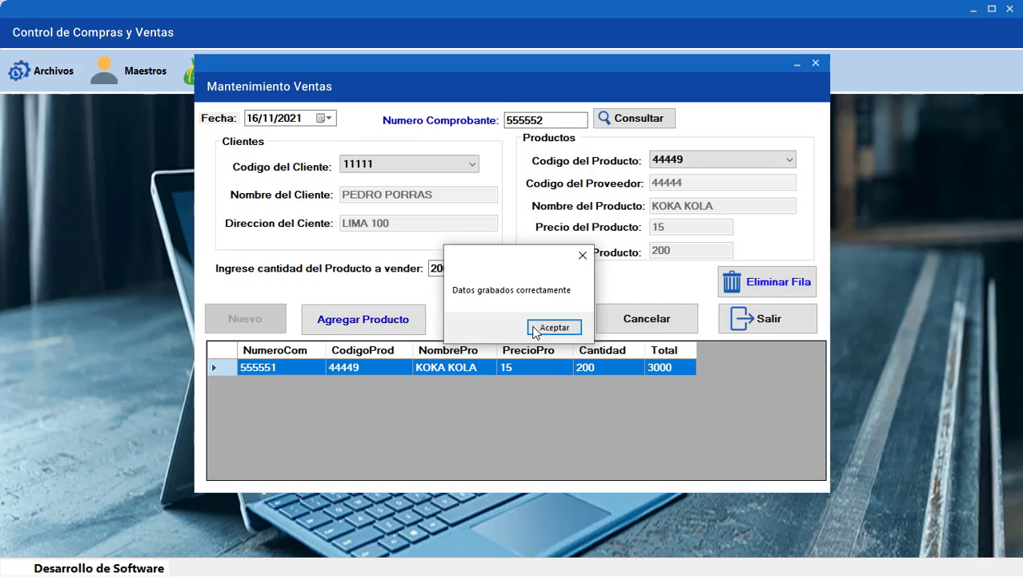
{"action": "left_click", "coordinate": [534, 327]}
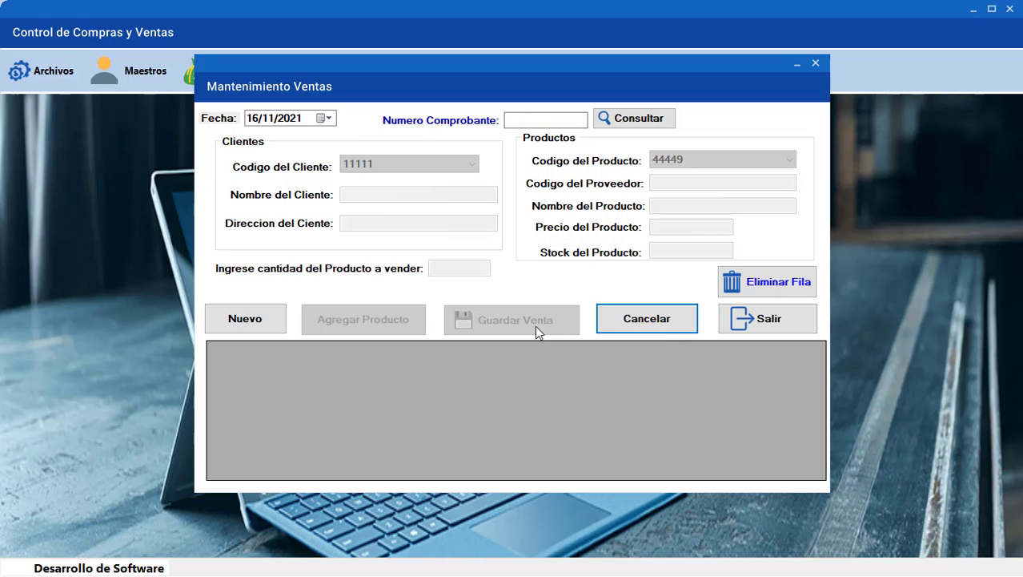
Close the sales window and confirm KOKA KOLA stock now reads 0
{"action": "left_click", "coordinate": [741, 322]}
{"action": "left_click", "coordinate": [130, 70]}
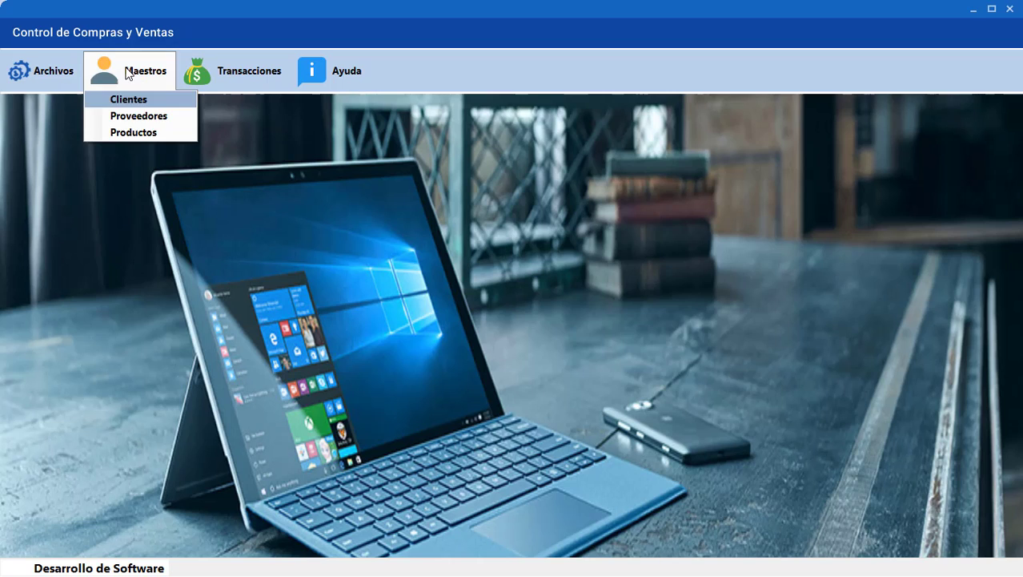
{"action": "left_click", "coordinate": [138, 133]}
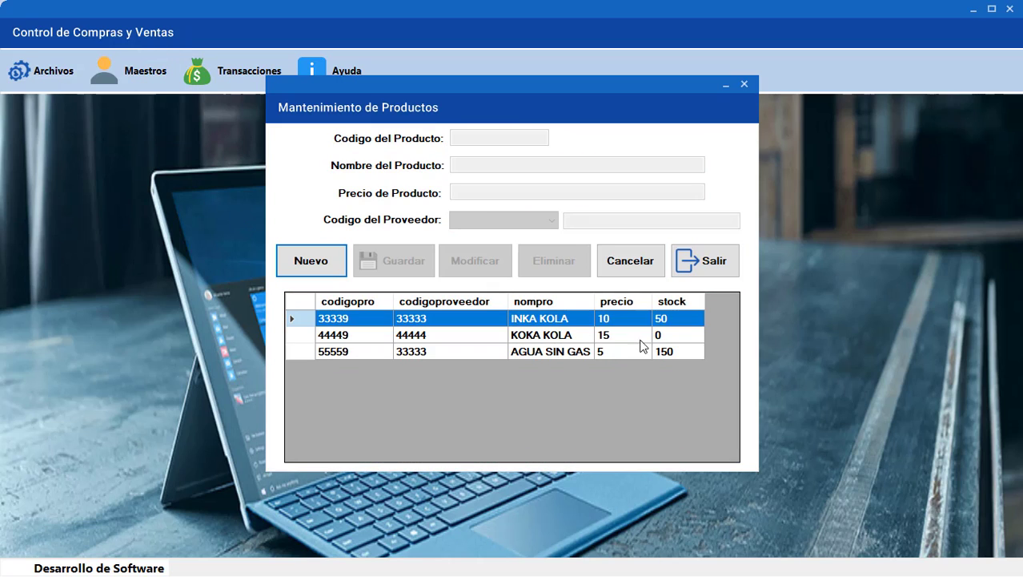
{"action": "left_click", "coordinate": [677, 337]}
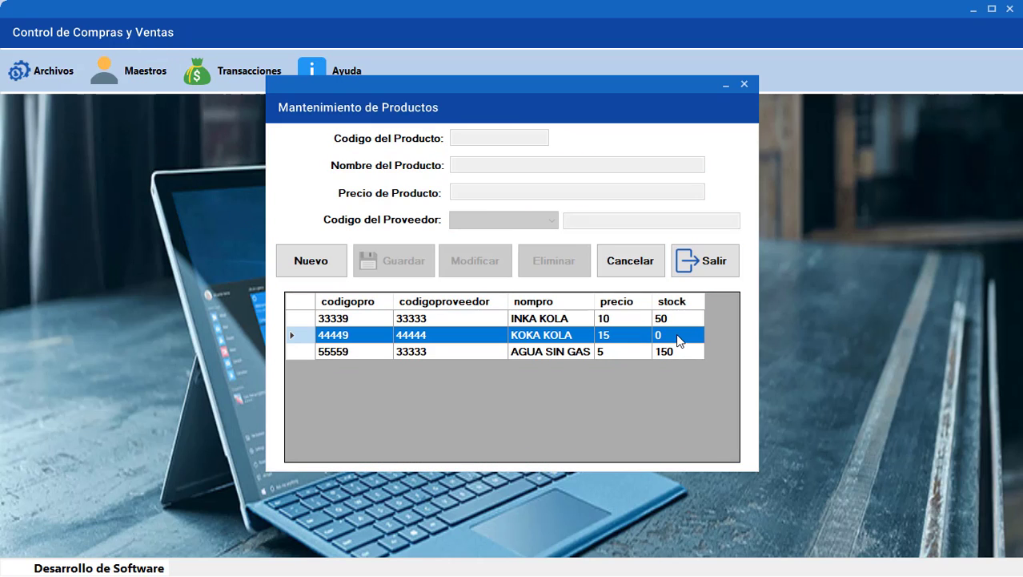
{"action": "left_click", "coordinate": [703, 265]}
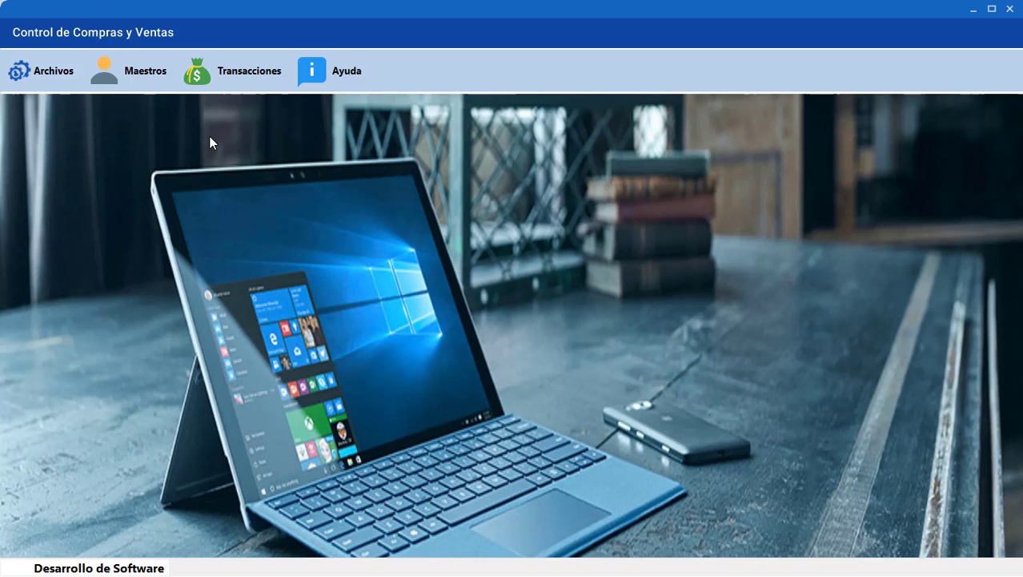
Review the client and supplier lists in Maestros, closing each window
{"action": "left_click", "coordinate": [147, 76]}
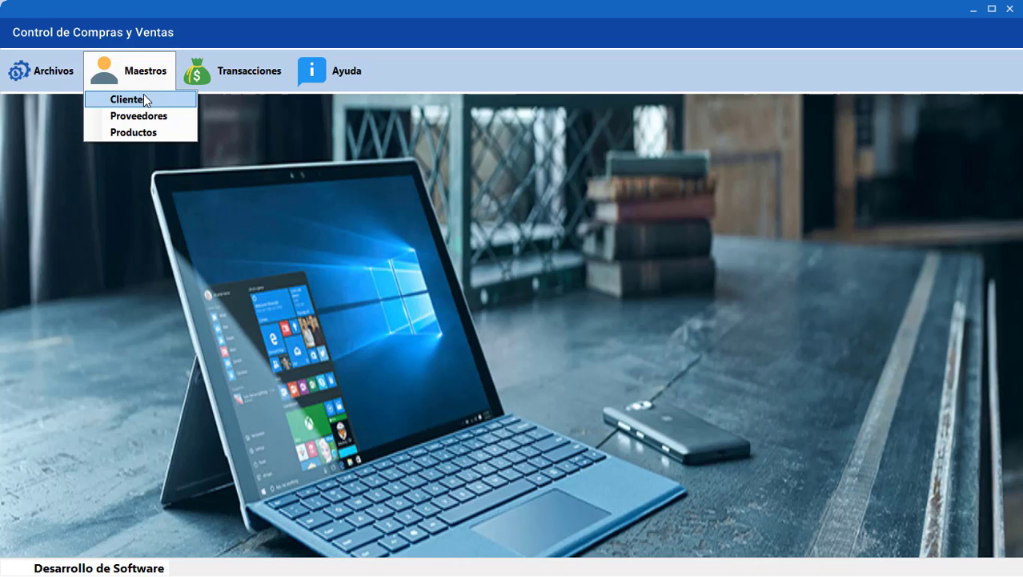
{"action": "left_click", "coordinate": [144, 97]}
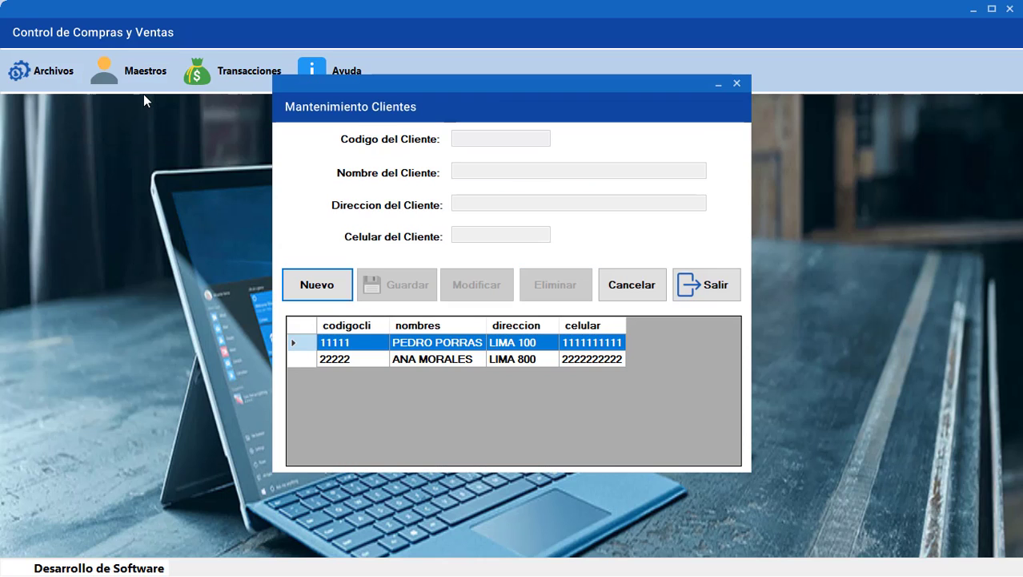
{"action": "left_click", "coordinate": [701, 284]}
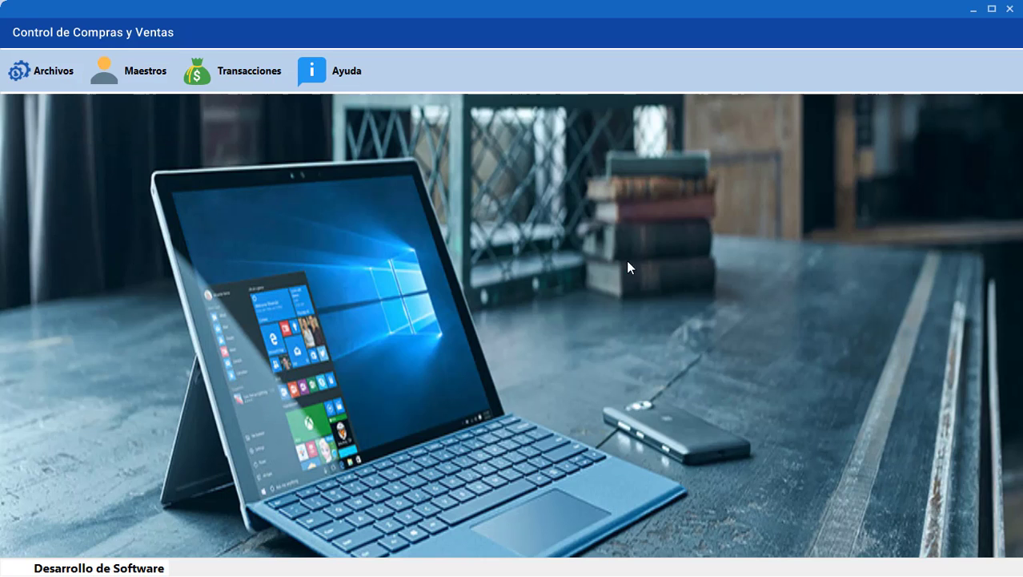
{"action": "left_click", "coordinate": [147, 73]}
{"action": "left_click", "coordinate": [148, 116]}
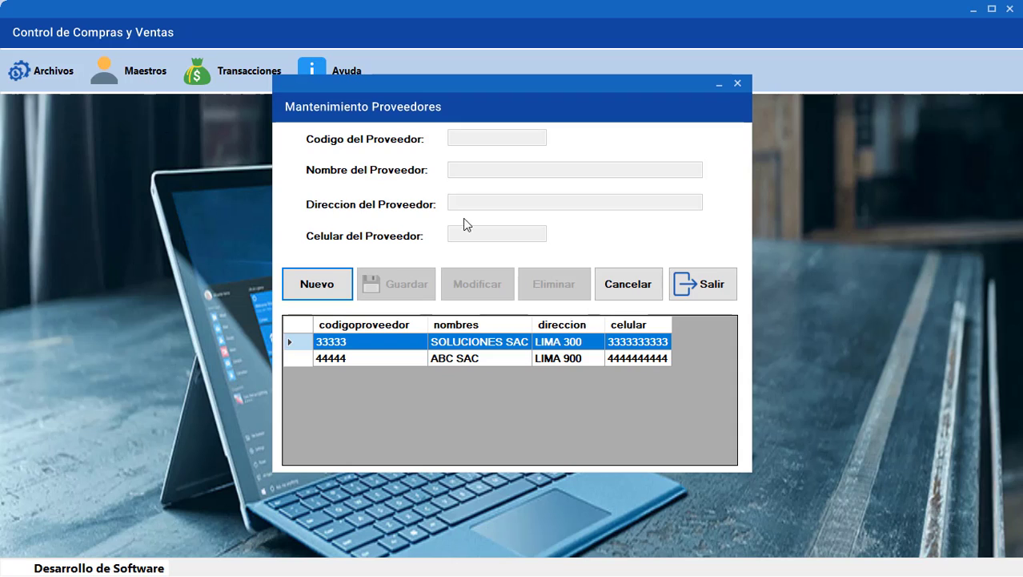
{"action": "left_click", "coordinate": [681, 286]}
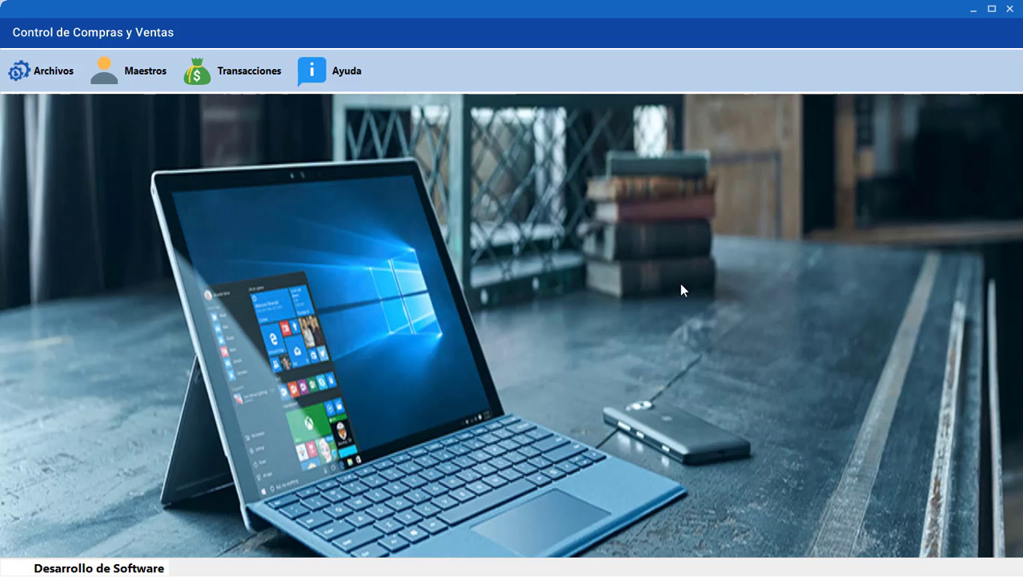
{"action": "left_click", "coordinate": [285, 82]}
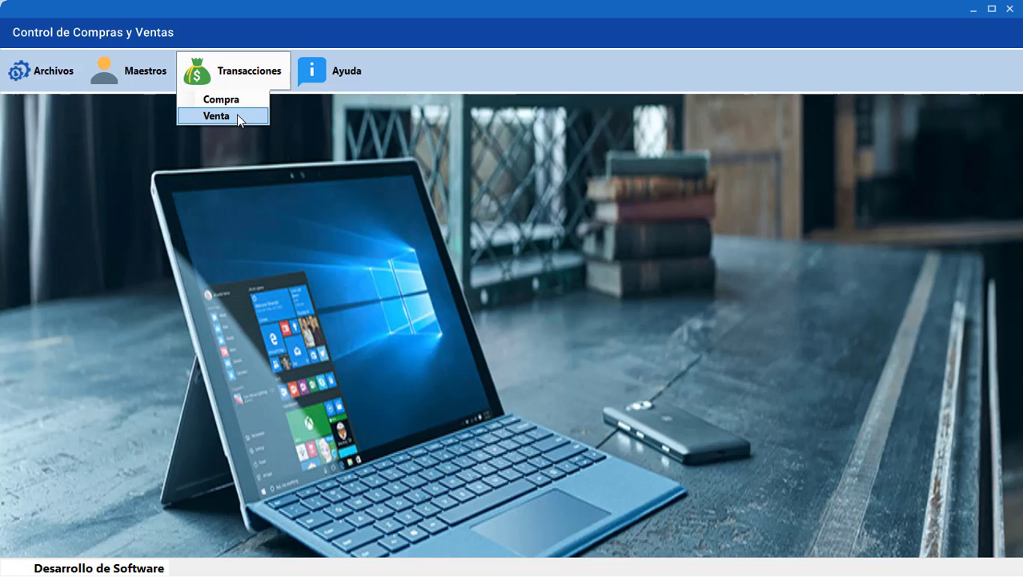
{"action": "left_click", "coordinate": [237, 113]}
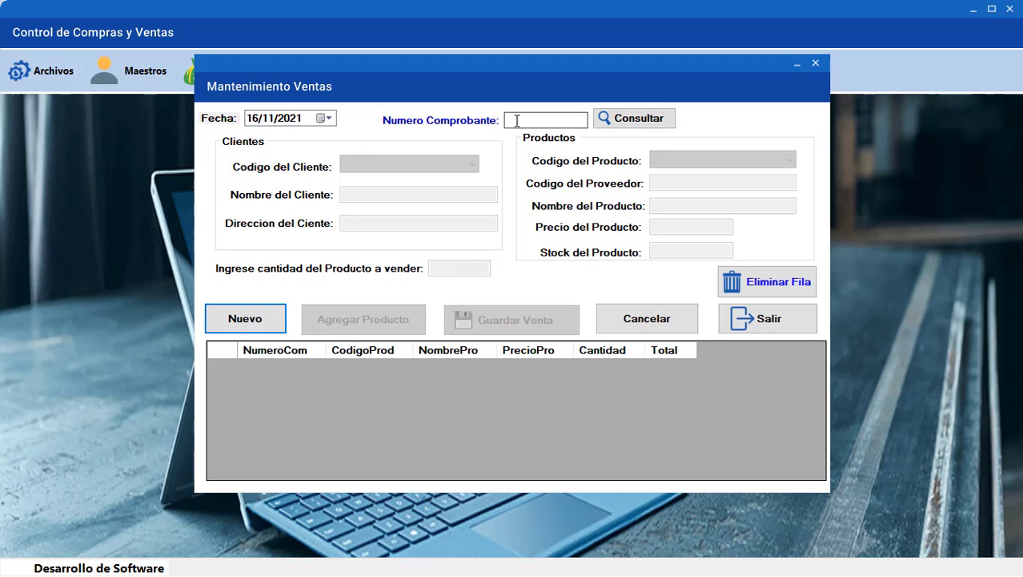
{"action": "left_click", "coordinate": [517, 120]}
{"action": "type", "text": "5555551"}
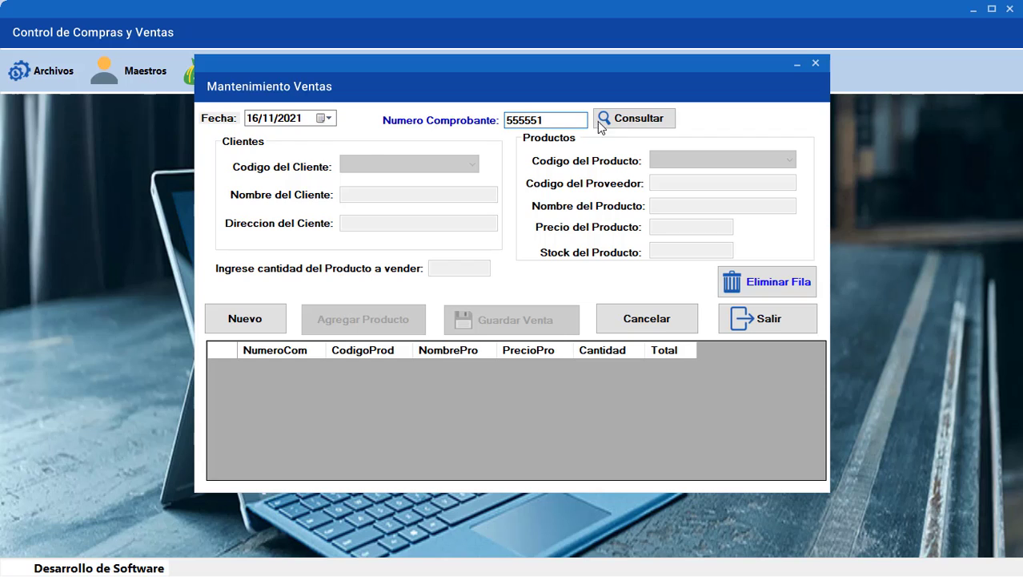
{"action": "left_click", "coordinate": [630, 119]}
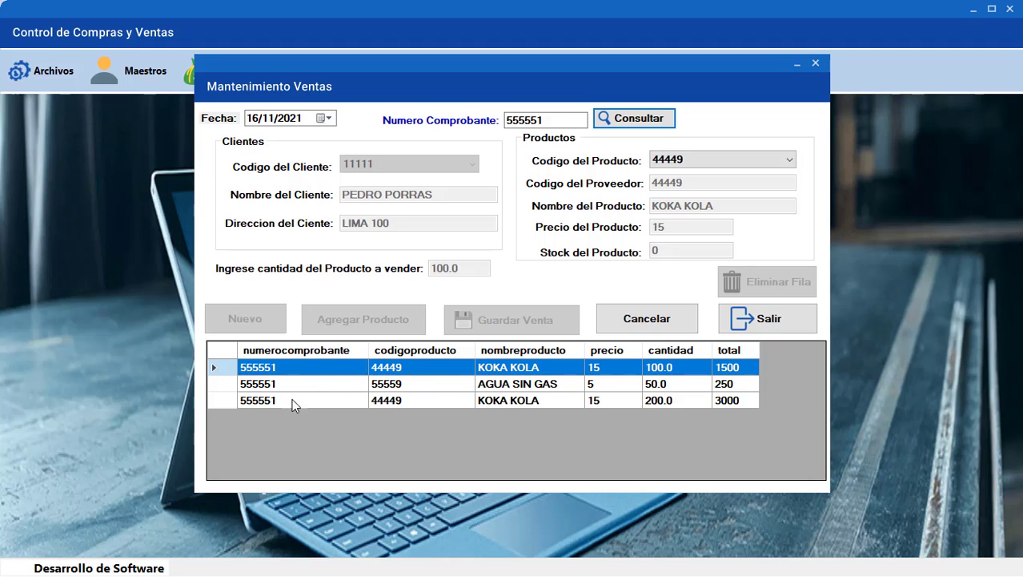
{"action": "left_click", "coordinate": [765, 325]}
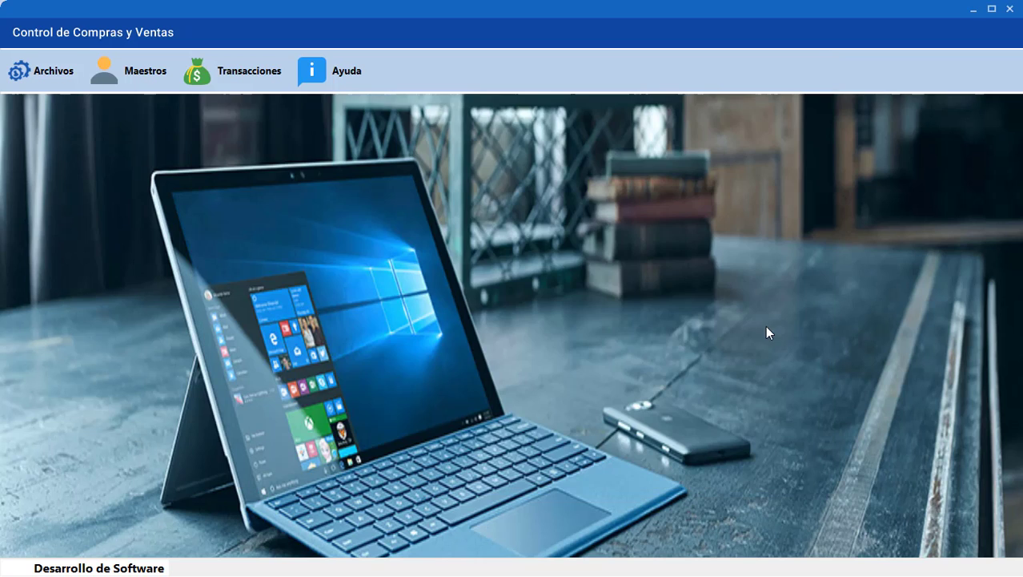